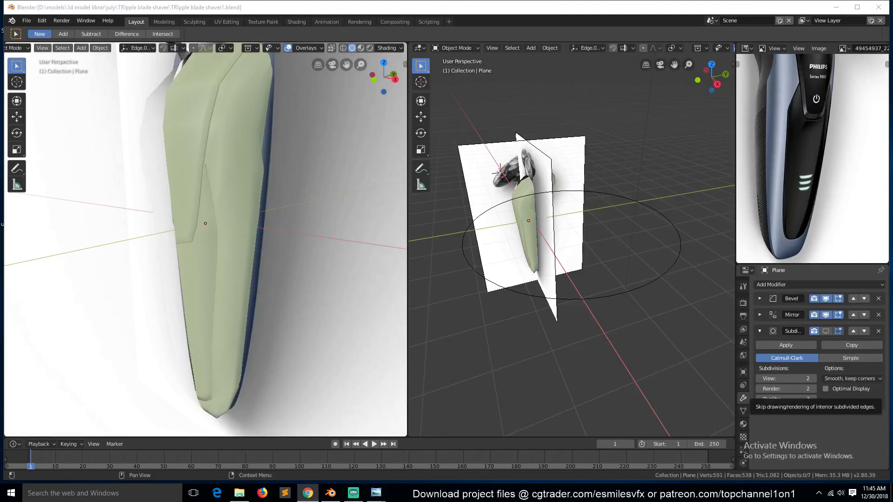
Step: Open the green shaver body mesh for editing and display it in wireframe from the front over the reference image
left_click(199, 183)
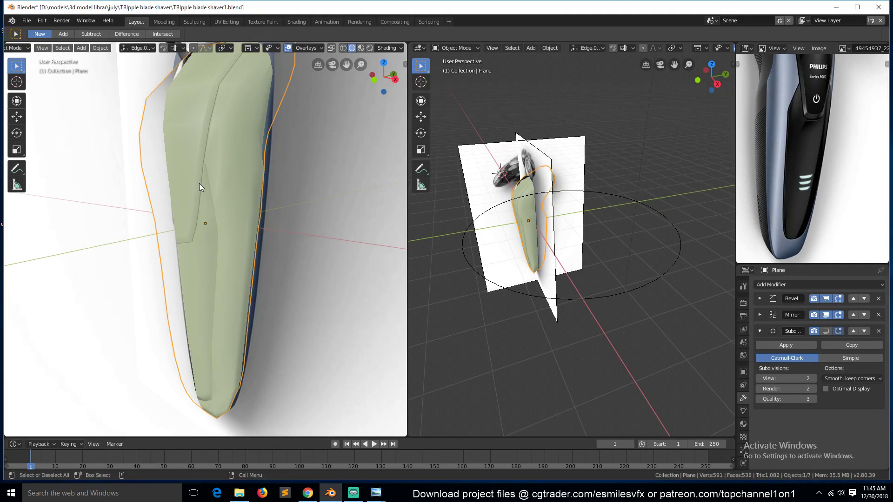
key("KP_1")
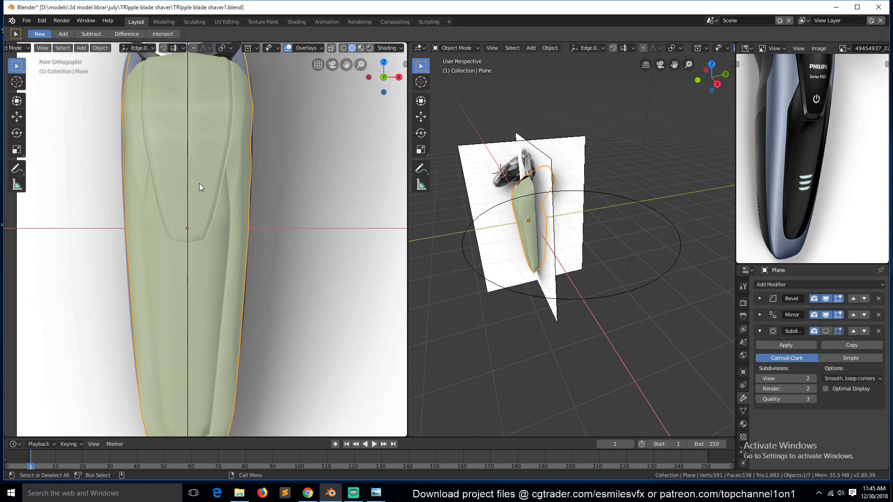
key("Tab")
scroll(234, 231, "up", 6)
middle_click_drag(236, 247, 193, 240)
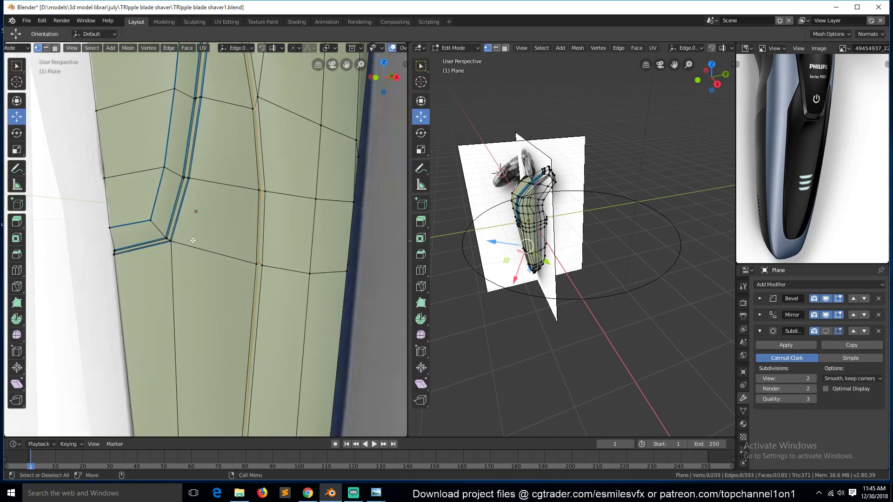
key("KP_1")
key("z")
left_click(134, 237)
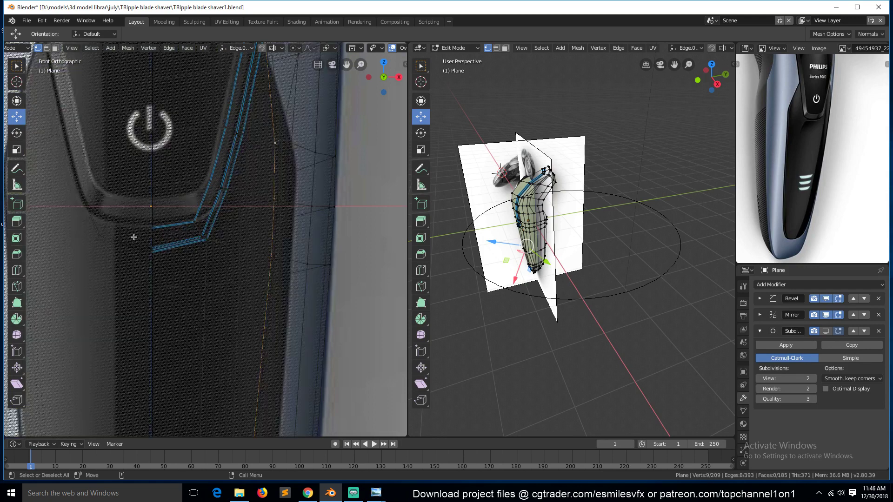
scroll(278, 181, "down", 6)
scroll(278, 184, "up", 5)
scroll(248, 301, "down", 4)
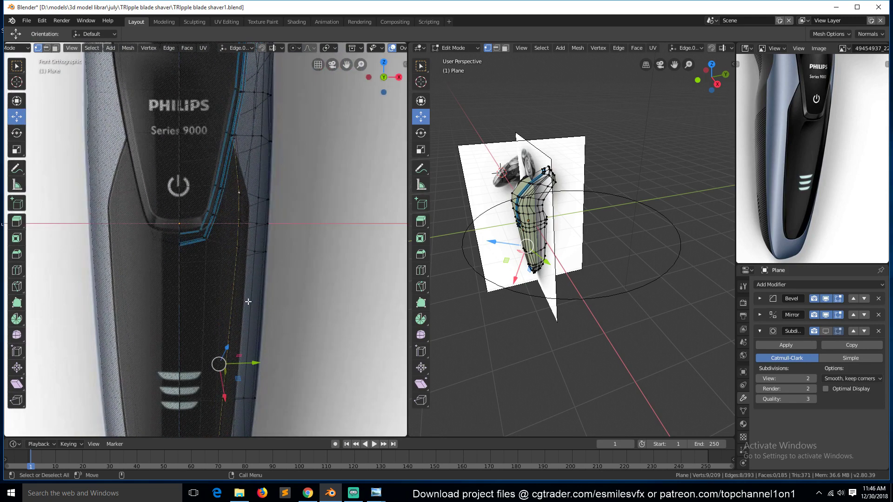
Step: Set the transform orientation to Global and move the side groove's edge loop about 0.005 m along the X axis
left_click(247, 47)
left_click(225, 73)
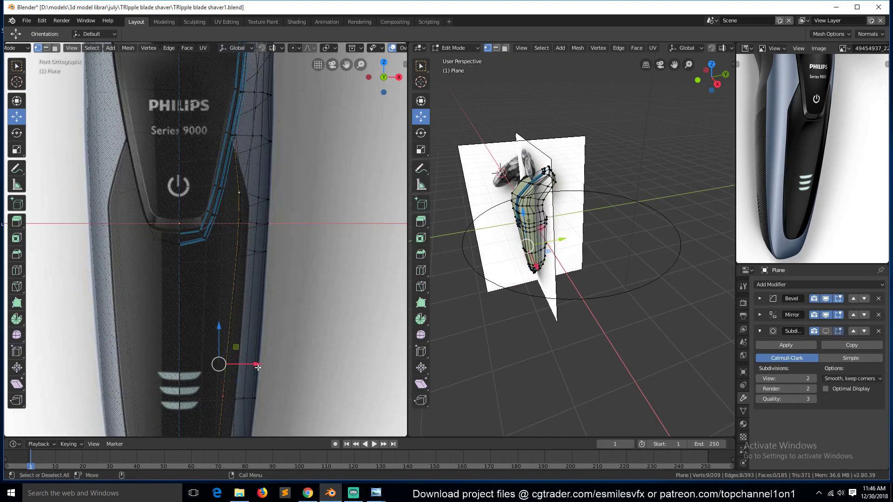
scroll(329, 255, "up", 5)
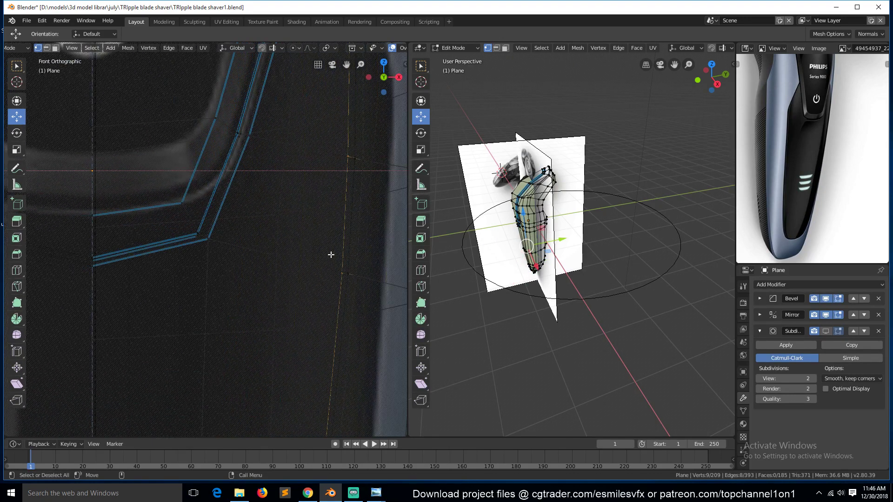
key("g")
key("x")
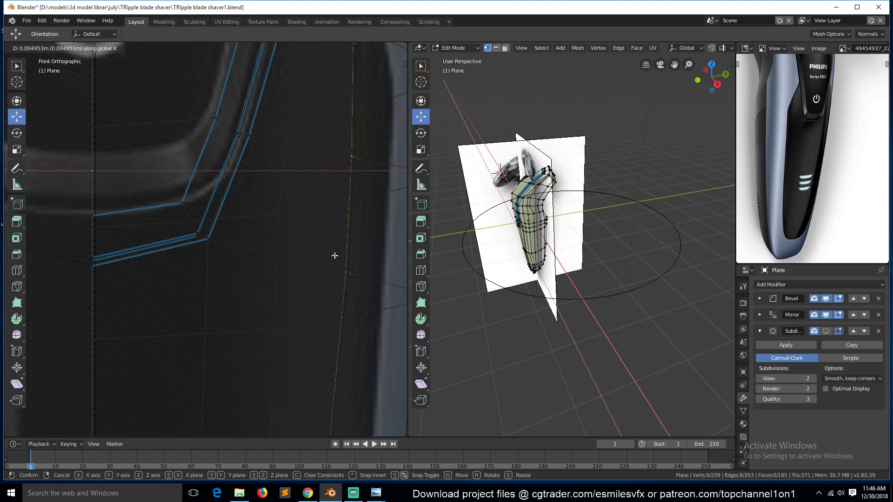
left_click(335, 255)
key("g")
key("x")
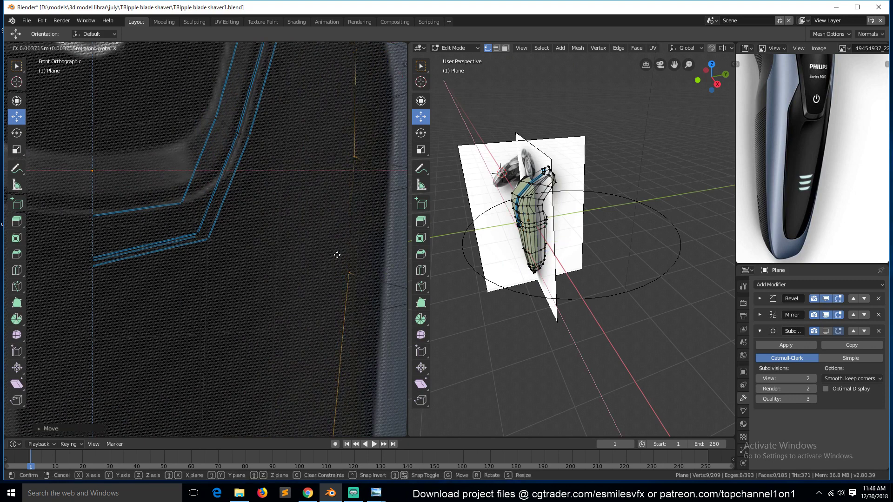
left_click(335, 255)
key("x")
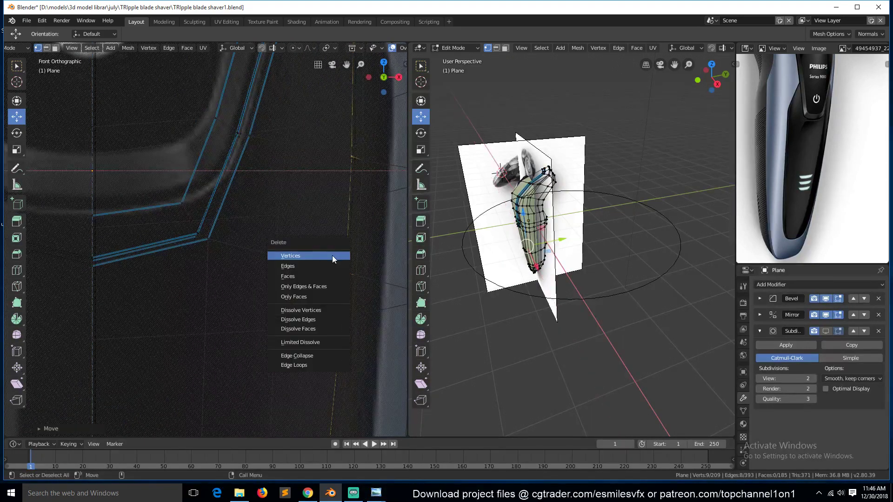
key("Escape")
Step: Return to solid shading and move the side groove's edge loop about 0.01 m further along the X axis
key("z")
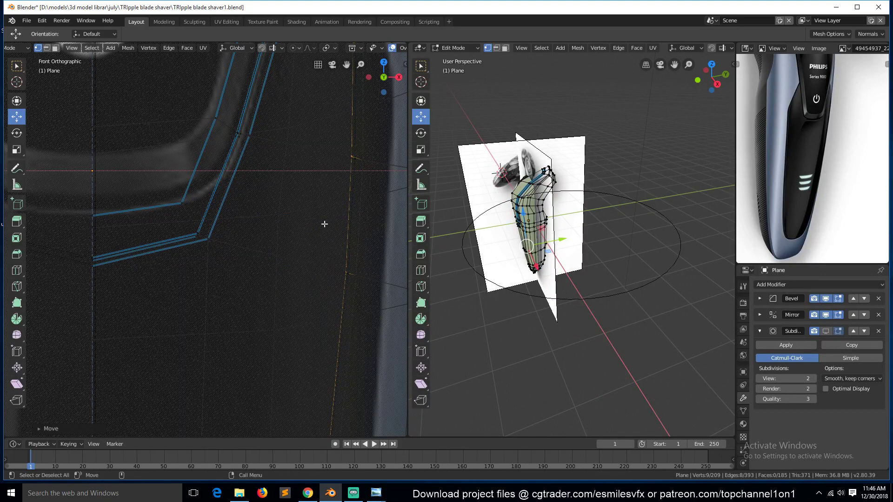
left_click(460, 213)
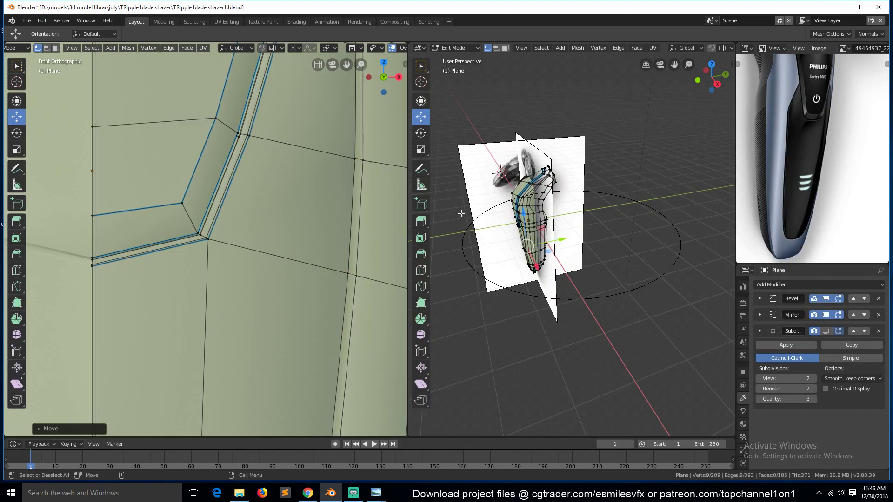
left_click(324, 228, "alt")
key("g")
key("x")
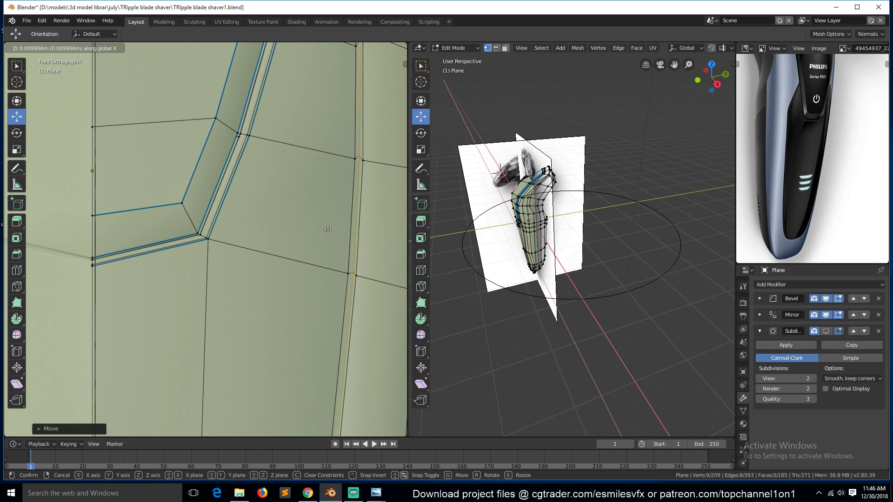
left_click(328, 230)
Step: Try bridging the two parallel edge loops of the side groove, return to object mode and save the file
scroll(329, 237, "down", 3)
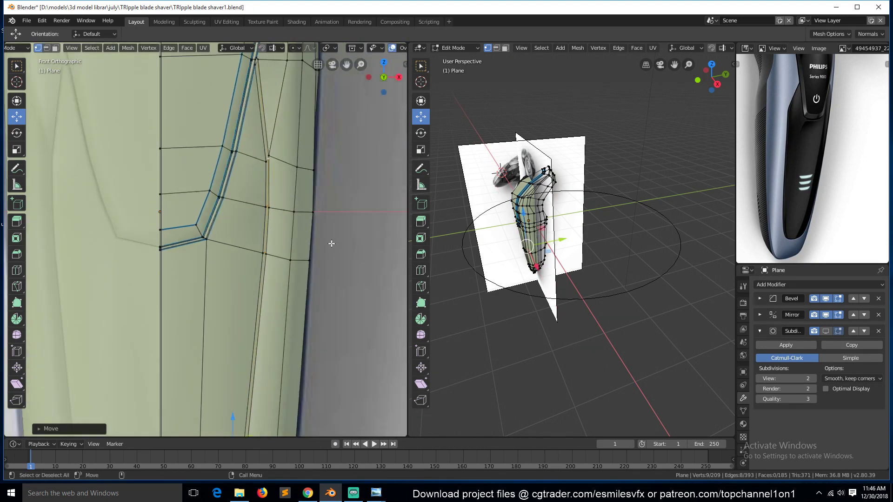
scroll(330, 246, "down", 2)
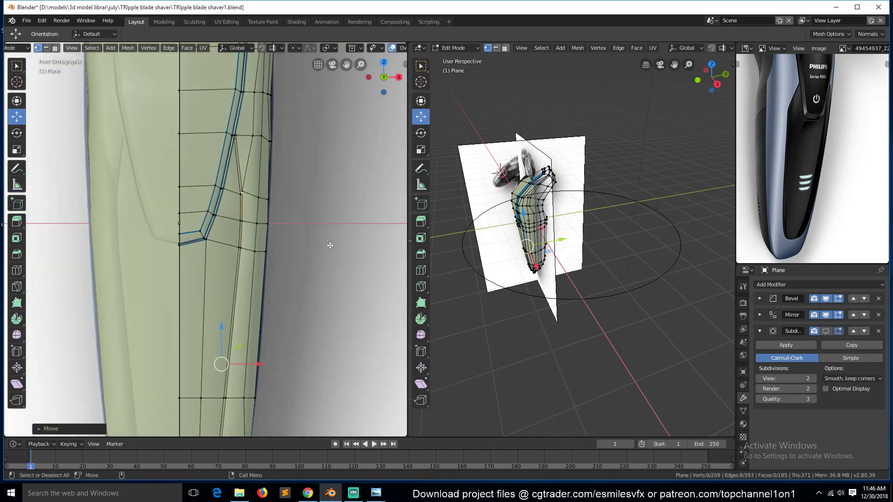
key("2")
left_click(237, 278, "alt")
left_click(231, 279, "alt+shift")
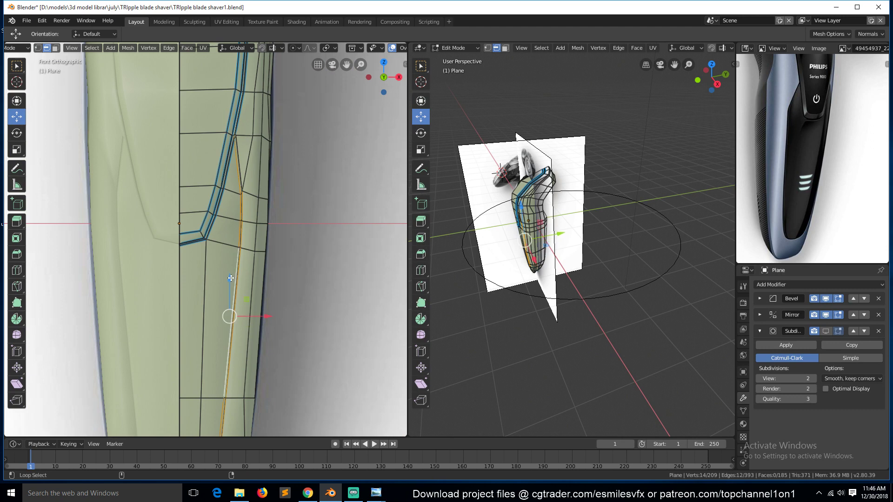
right_click(313, 278)
left_click(315, 279)
key("Tab")
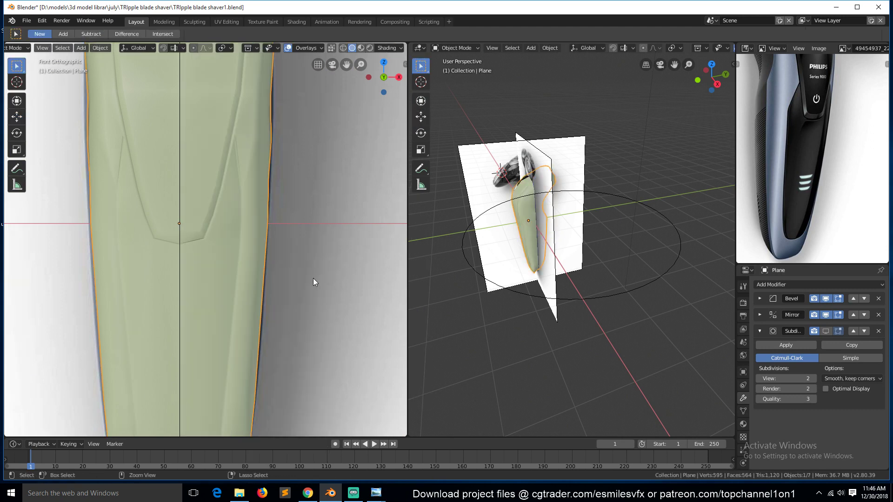
key("ctrl+s")
Step: Reopen the body mesh and examine the upper end of the side groove and its edges up close
middle_click_drag(242, 101, 275, 253, "shift")
scroll(239, 235, "up", 3)
key("Tab")
scroll(237, 275, "up", 1)
scroll(246, 280, "up", 2)
scroll(266, 281, "down", 6)
key("2")
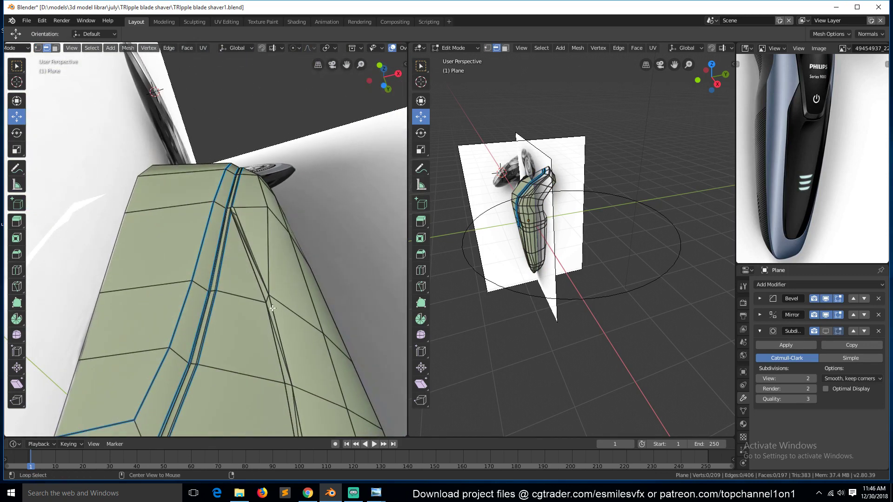
left_click(271, 308, "shift")
scroll(268, 317, "down", 4)
middle_click_drag(267, 317, 227, 299)
key("1")
left_click(217, 318)
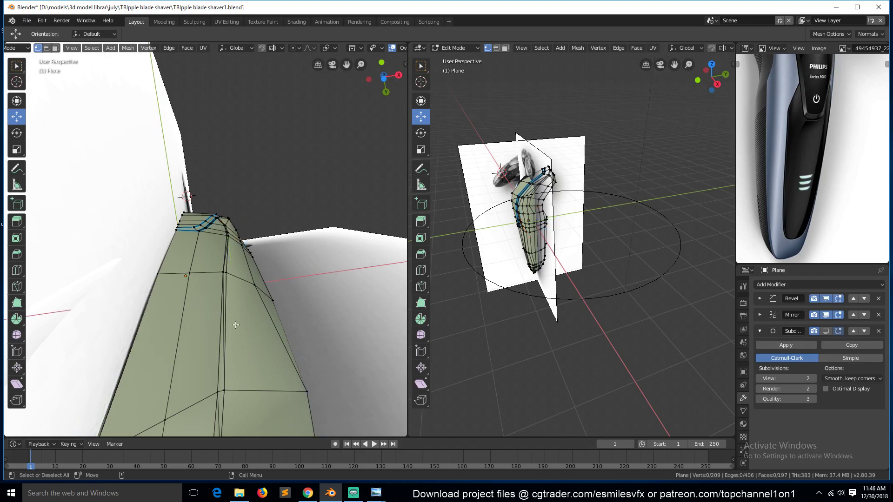
Step: Undo the recent selection changes to bring back the bridged strip's selection, and check its faces and edges along the groove
key("ctrl+z")
key("ctrl+z")
key("ctrl+z")
key("ctrl+z")
key("ctrl+z")
left_click(237, 325, "ctrl+alt")
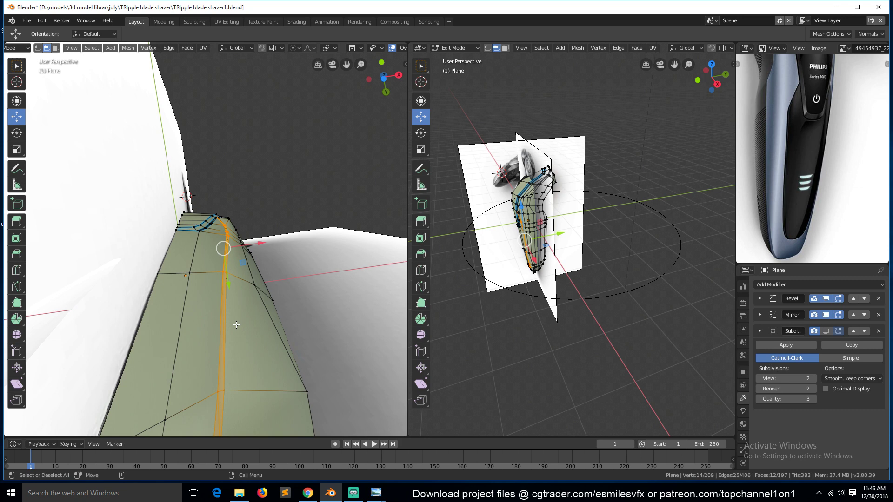
key("3")
scroll(227, 307, "down", 3)
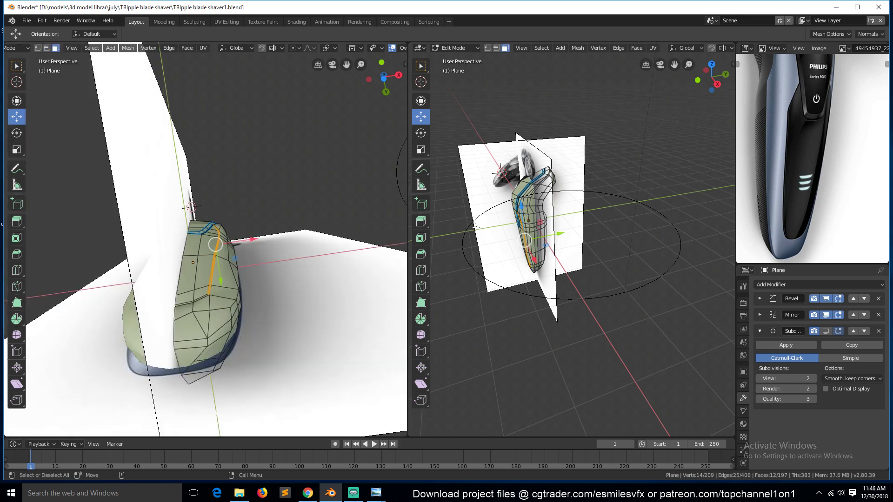
scroll(266, 301, "up", 3)
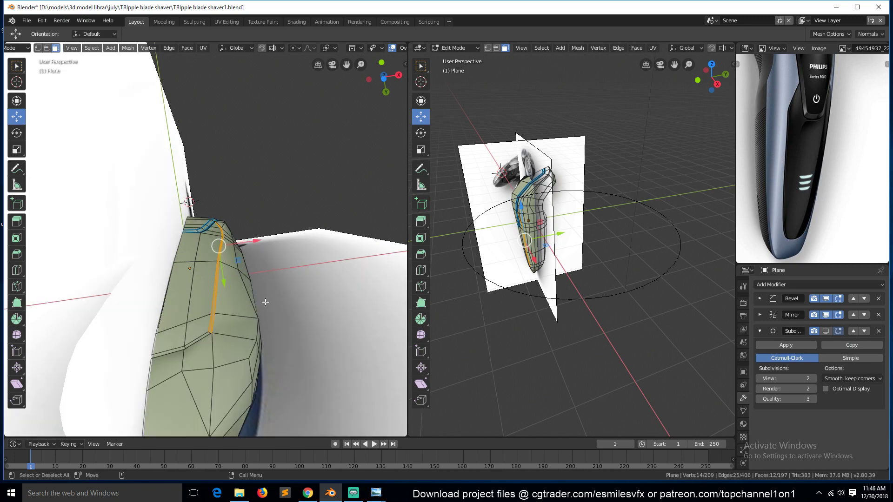
scroll(255, 315, "down", 1)
middle_click_drag(246, 332, 235, 379)
key("2")
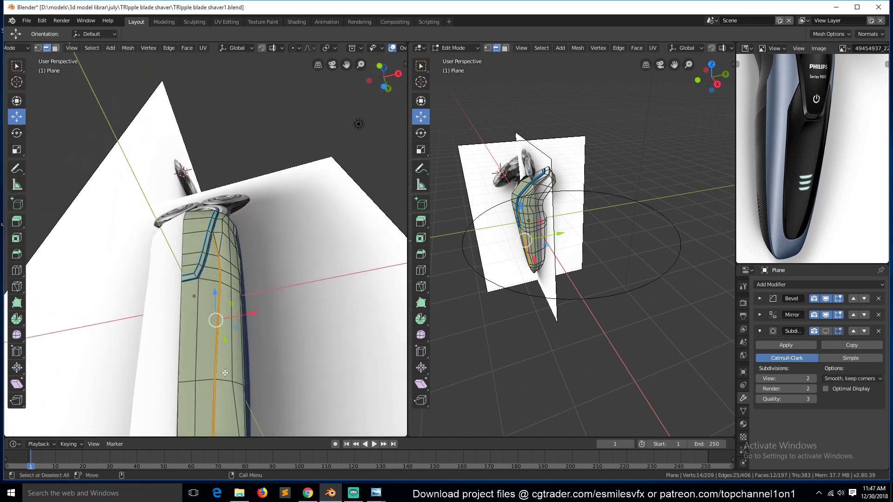
Step: Check the vertices at the groove's upper end and undo the bridging of its edge loops
scroll(244, 298, "up", 4)
middle_click_drag(244, 286, 251, 279)
key("alt+a")
middle_click_drag(266, 327, 260, 313)
key("1")
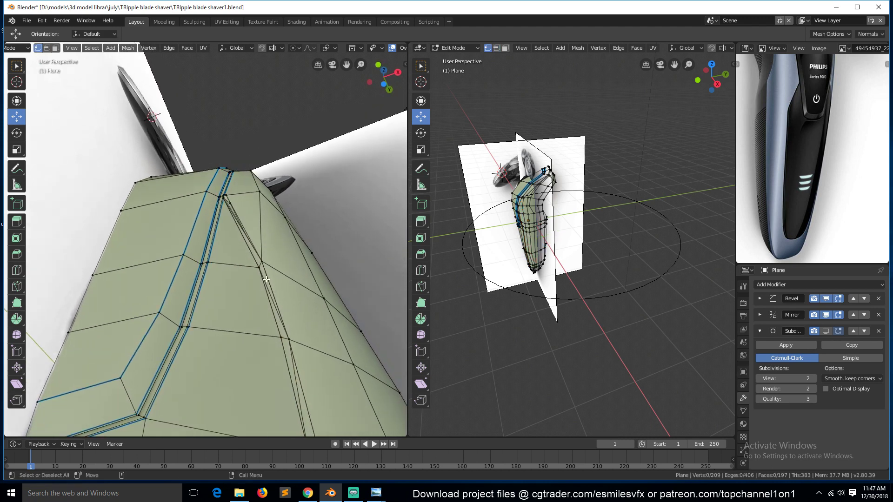
left_click(263, 287)
key("ctrl+z")
key("ctrl+z")
key("ctrl+z")
key("ctrl+z")
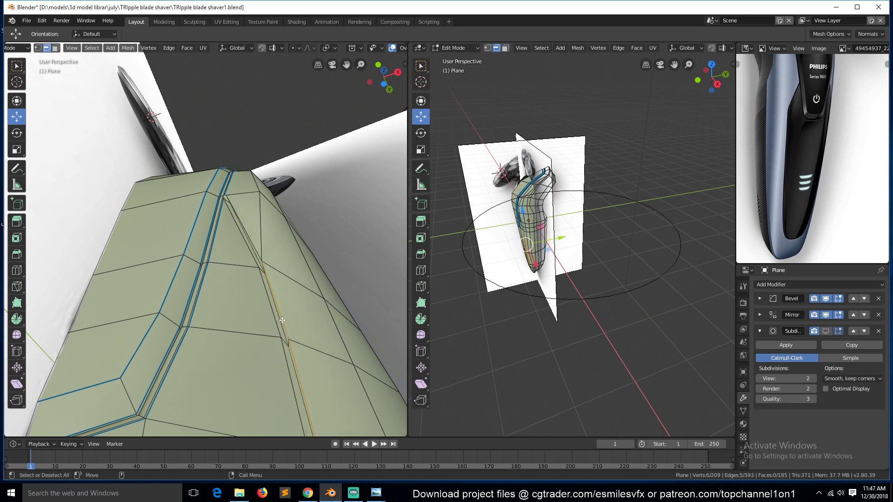
Step: Extend the selection along the groove's edge loop and shift it slightly along the X axis
left_click(282, 323, "shift")
key("g")
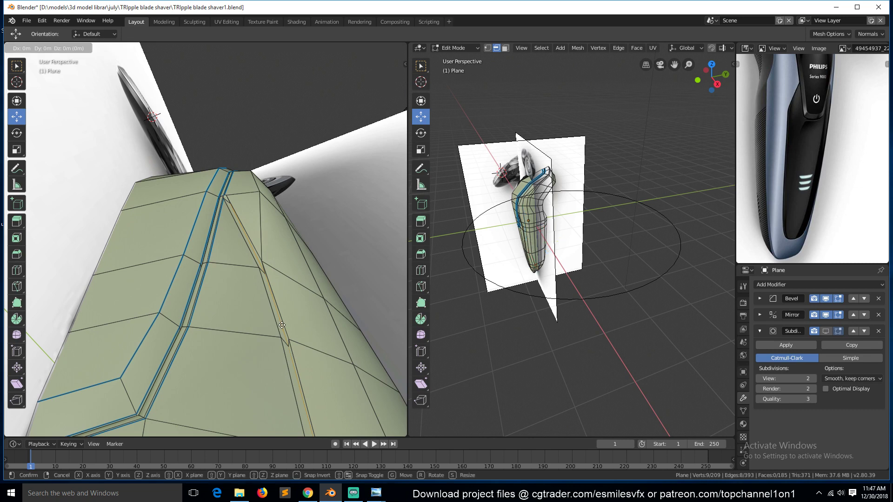
key("y")
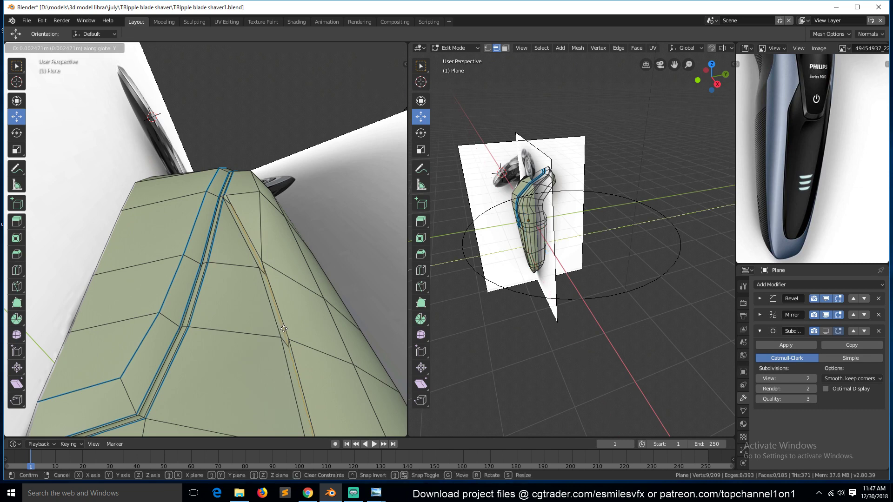
key("x")
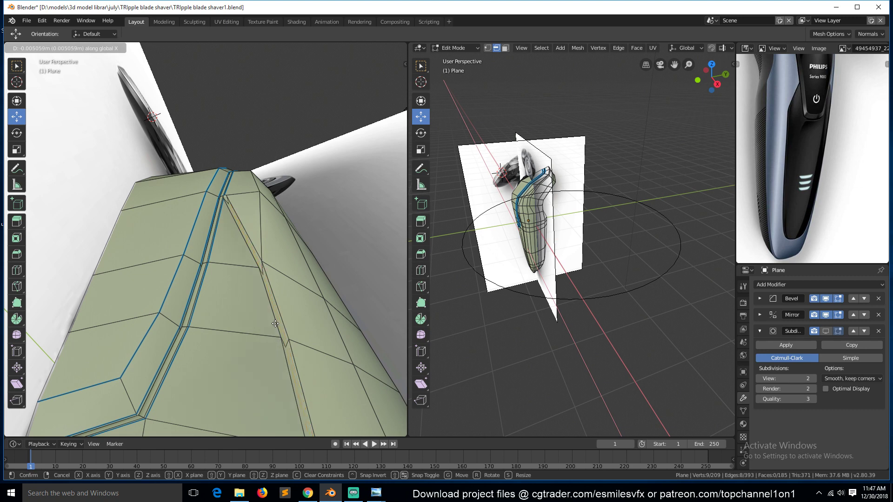
left_click(277, 323)
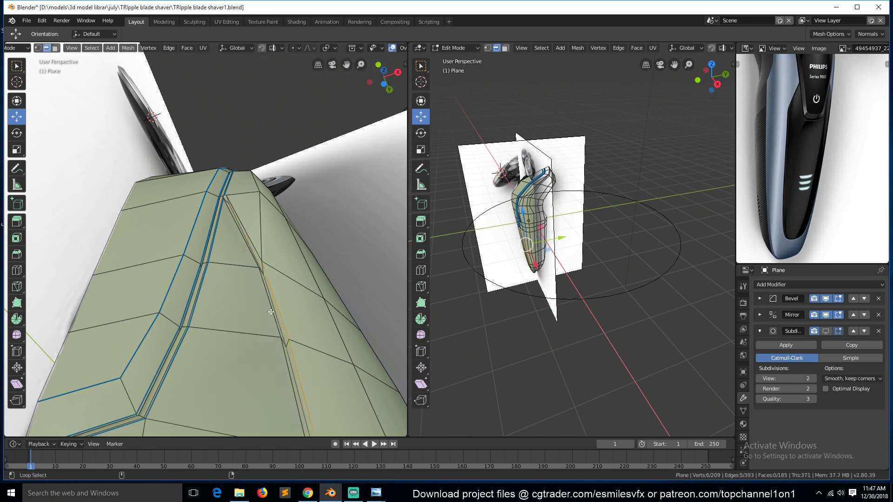
Step: Select both edge loops bordering the side groove and set their edge bevel weight to 1
left_click(269, 307, "alt")
left_click(255, 233, "alt+shift")
key("ctrl+e")
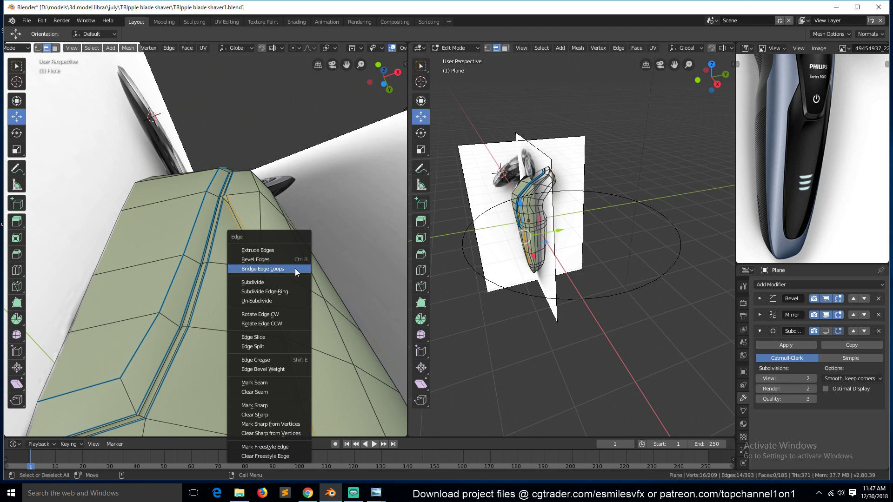
left_click(280, 370)
type("1")
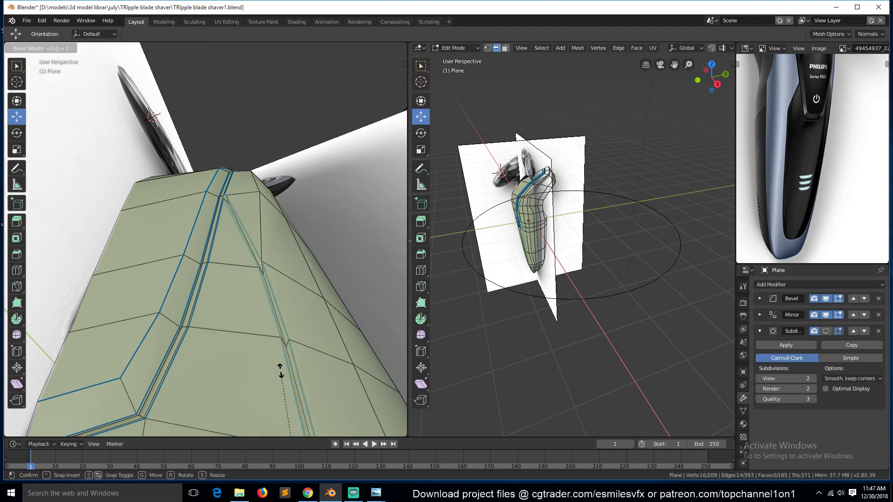
key("Return")
Step: Return to object mode, enable the Subdivision modifier's viewport display and inspect the smoothed groove from the front
key("Tab")
scroll(294, 311, "down", 7)
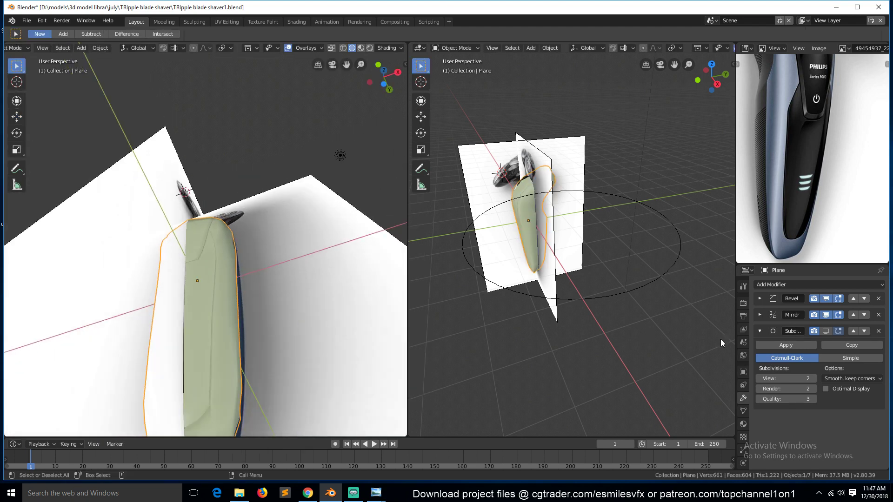
left_click(828, 332)
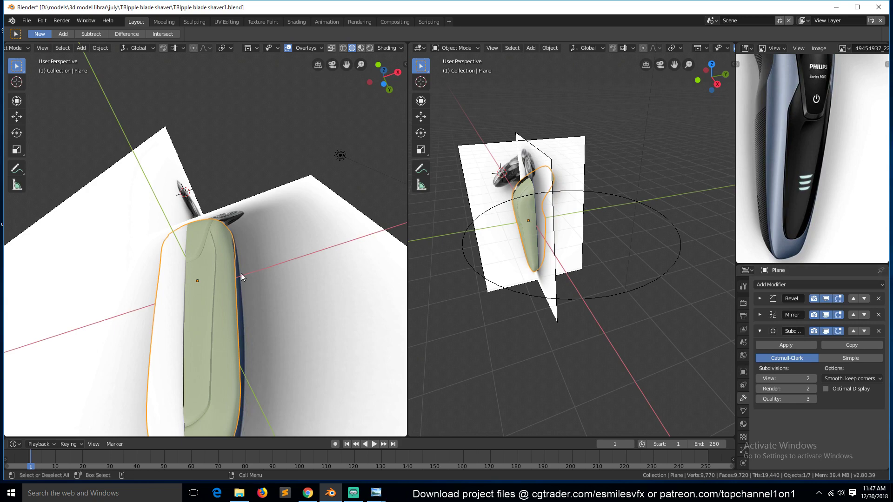
middle_click_drag(241, 273, 213, 376)
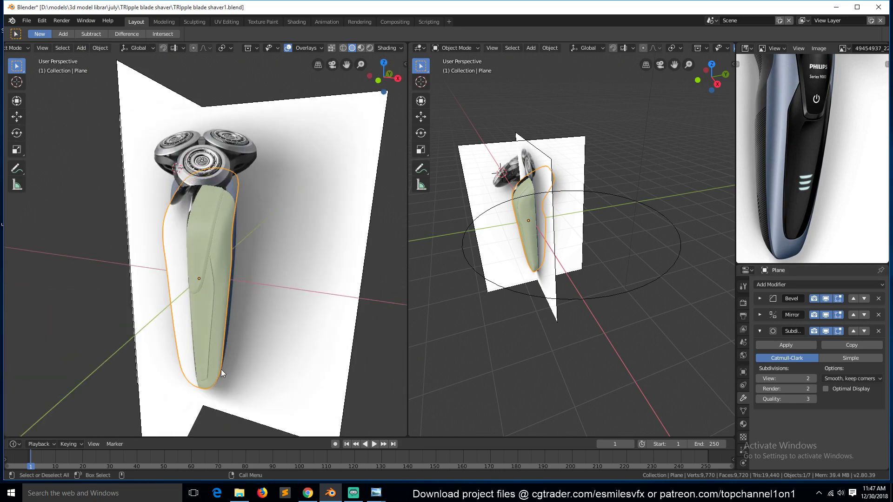
key("KP_1")
scroll(217, 355, "up", 6)
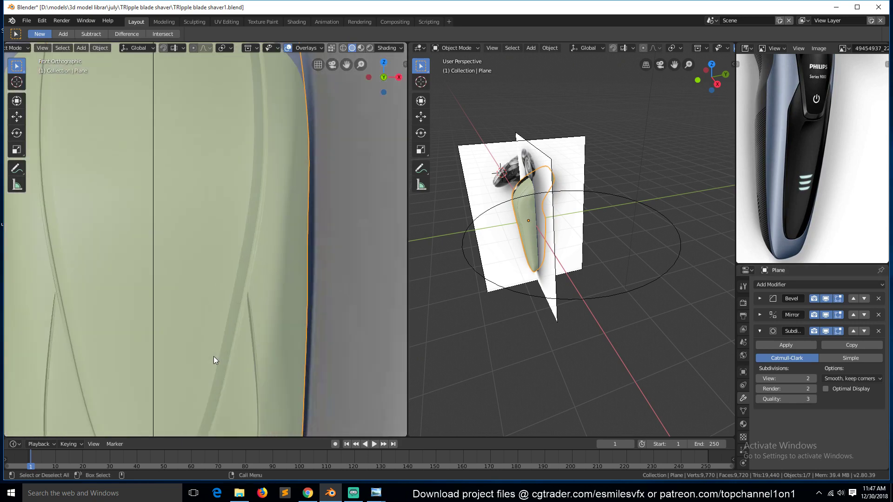
Step: Save the file and inspect the smoothed side groove in the front view
key("ctrl+s")
scroll(212, 359, "down", 5)
scroll(210, 366, "up", 5)
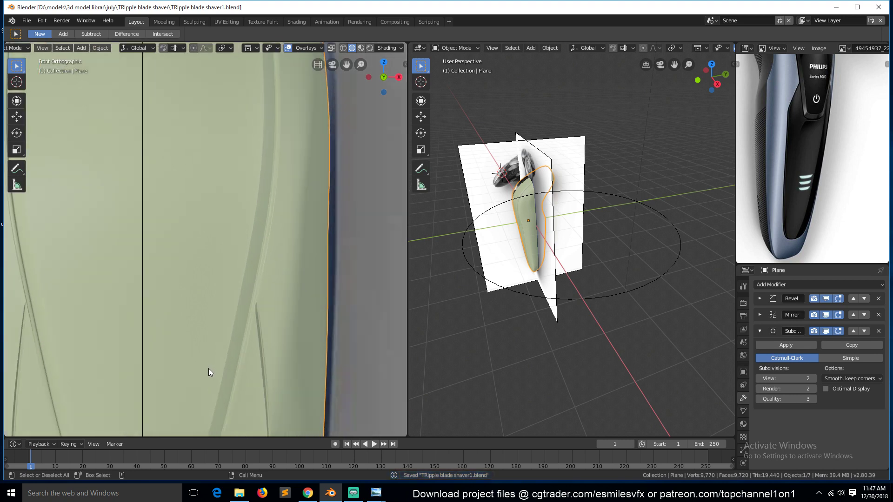
Step: Apply an edge bevel weight change of 0.5 to the selected groove edges, check it in object mode and save the file
scroll(209, 368, "up", 1)
key("Tab")
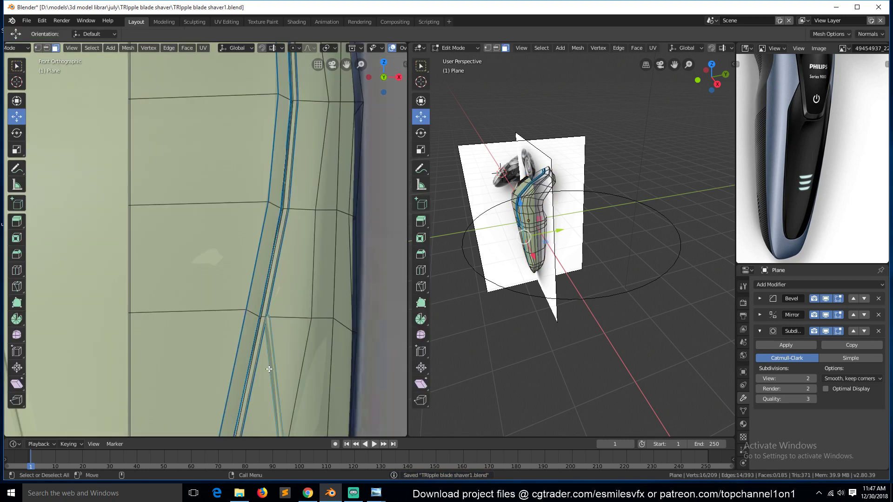
key("ctrl+e")
left_click(331, 350)
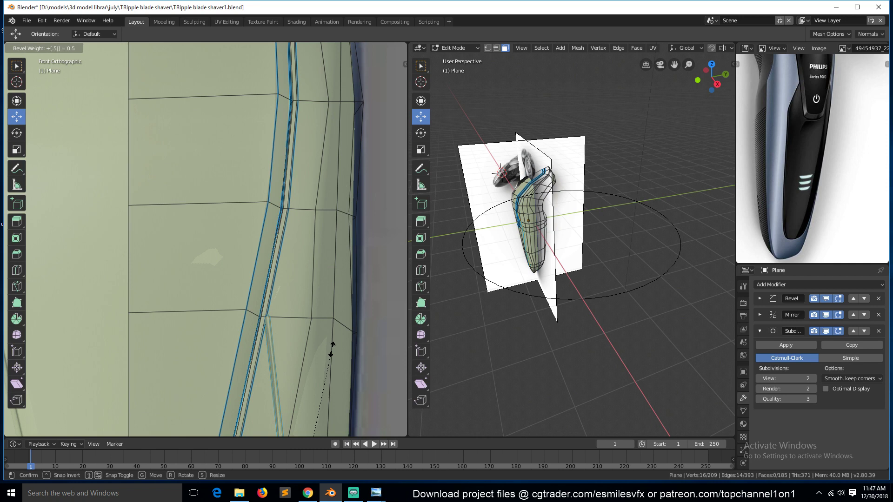
left_click(332, 350)
key("Tab")
scroll(273, 387, "down", 3)
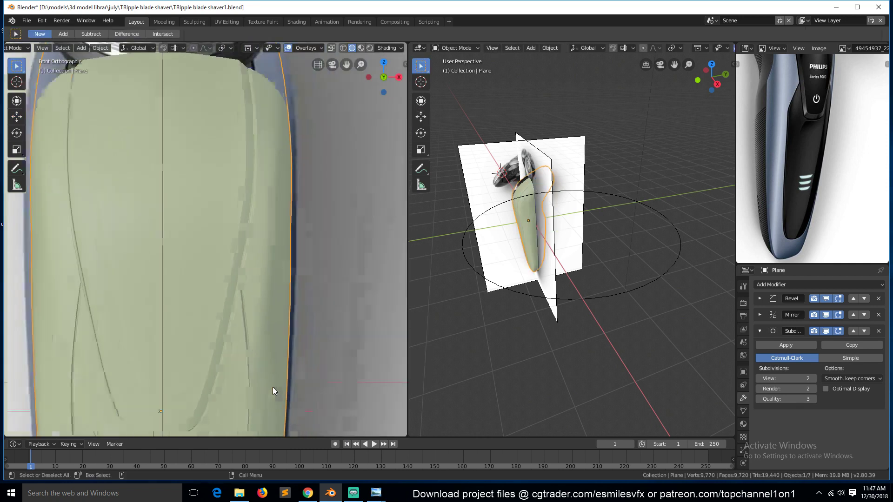
scroll(273, 387, "down", 8)
key("ctrl+s")
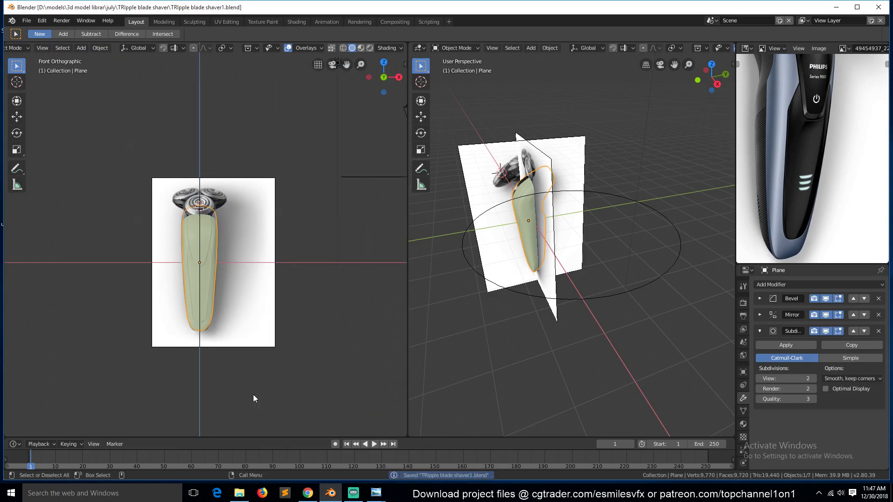
Step: Return to edit mode and adjust the edge bevel weight of the same selected groove edges once more
scroll(253, 394, "up", 10)
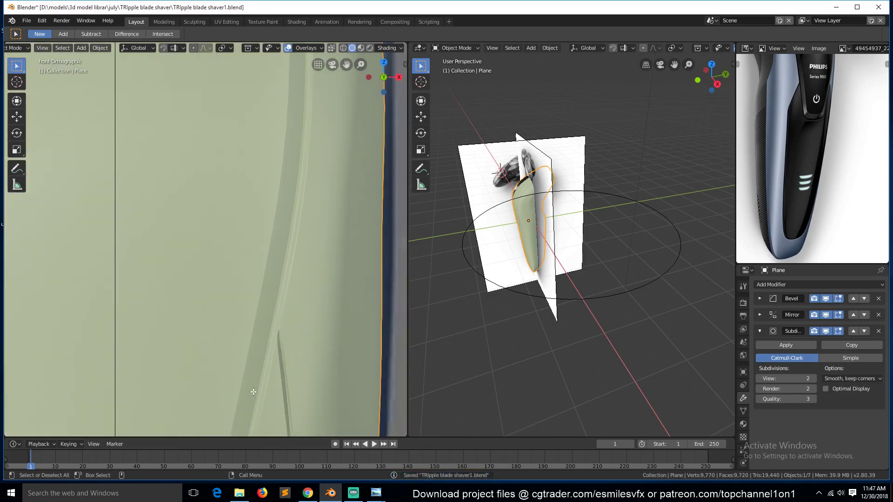
key("Tab")
key("Tab")
key("Tab")
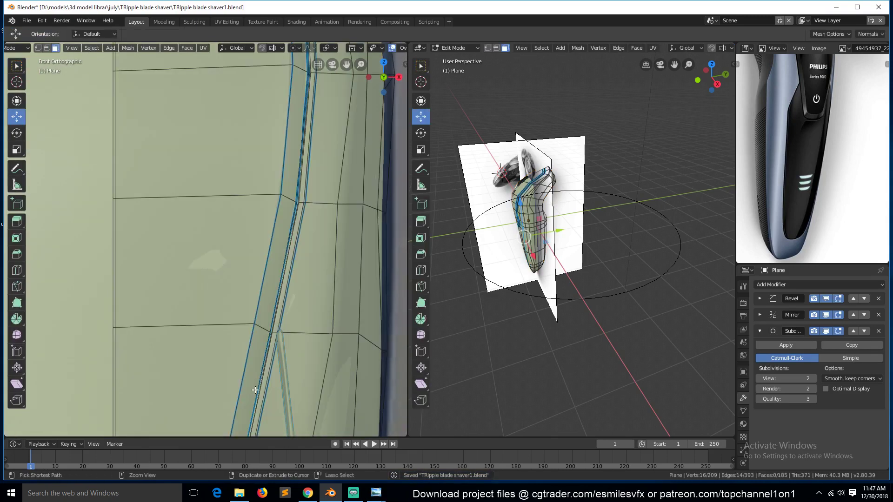
key("ctrl+e")
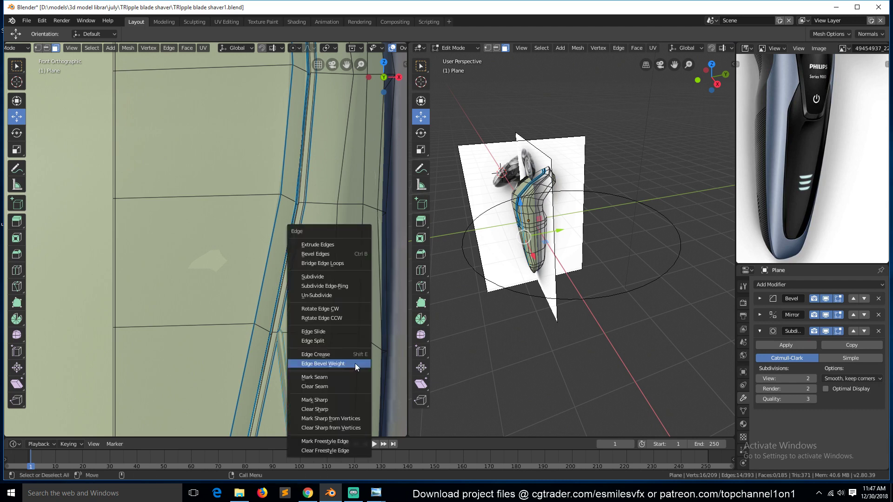
left_click(355, 364)
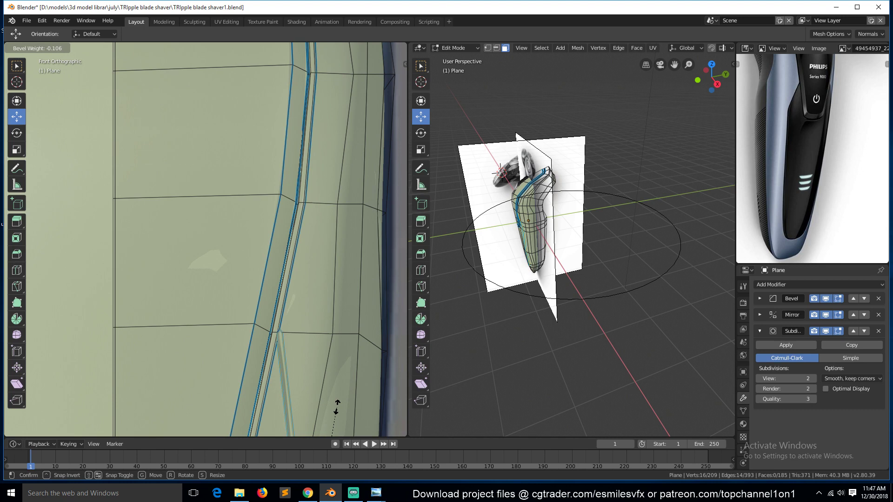
key("Return")
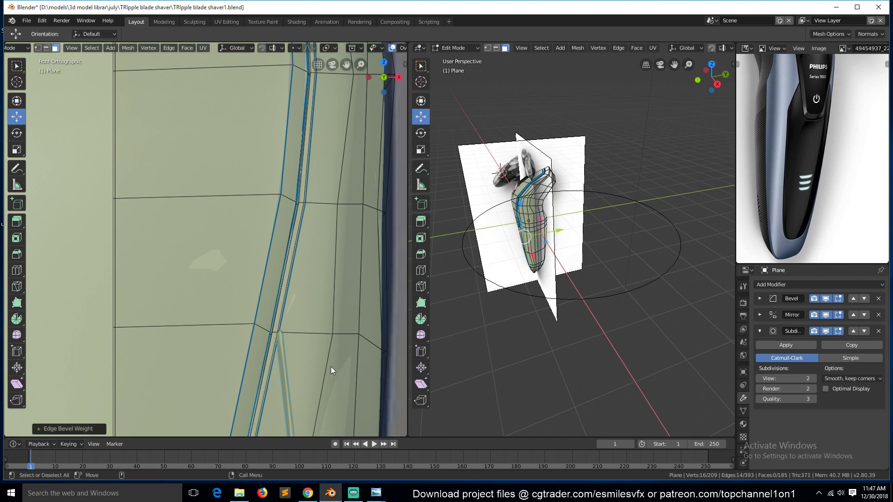
Step: Inspect the groove where it branches, and turn off the Bevel and Subdivision modifiers' viewport display in edit mode
key("Tab")
middle_click_drag(331, 367, 300, 345)
key("Tab")
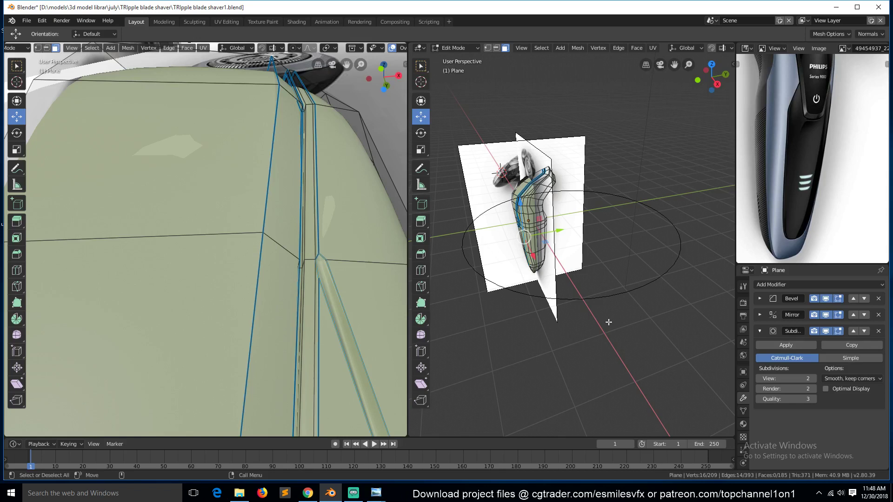
left_click(825, 331)
left_click(826, 299)
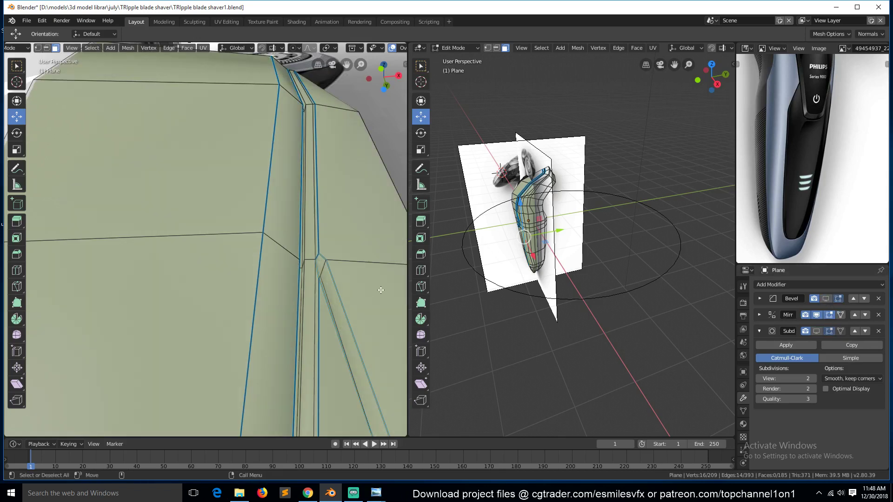
Step: Try to slide the short edge crossing the groove beside the branch tip down along the groove
key("alt+a")
middle_click_drag(327, 303, 231, 297)
left_click(315, 257)
key("1")
left_click(262, 269)
left_click(185, 240, "ctrl")
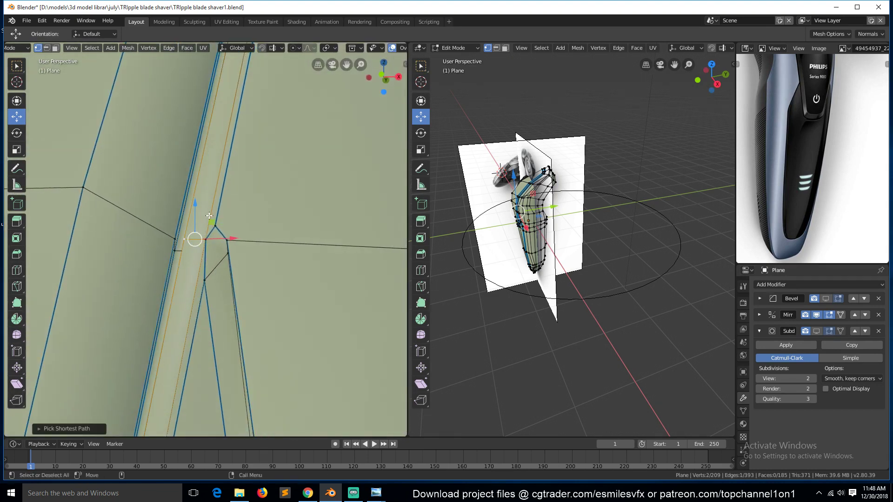
key("g")
key("g")
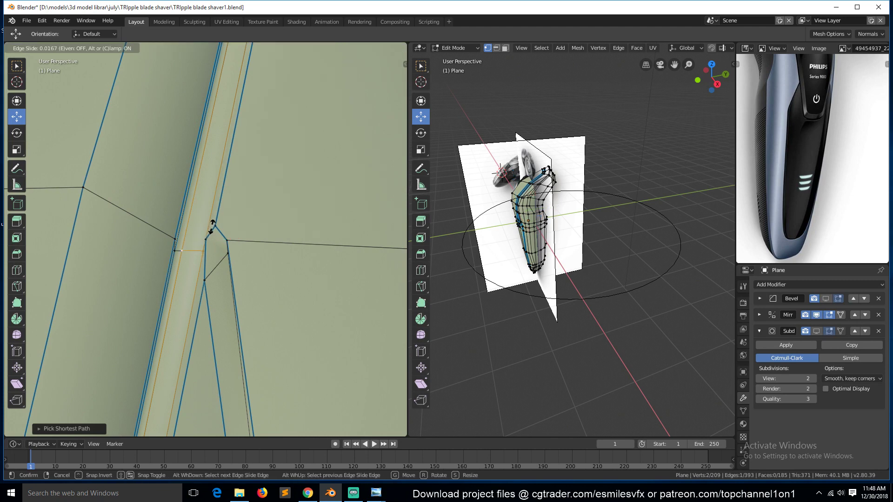
left_click(212, 227)
Step: Select the whole mesh and remove its double vertices
key("a")
right_click(205, 249)
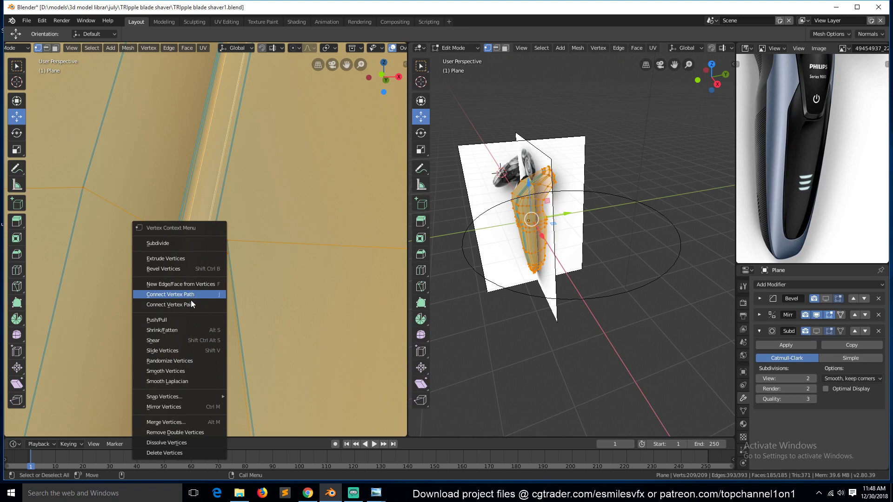
left_click(201, 433)
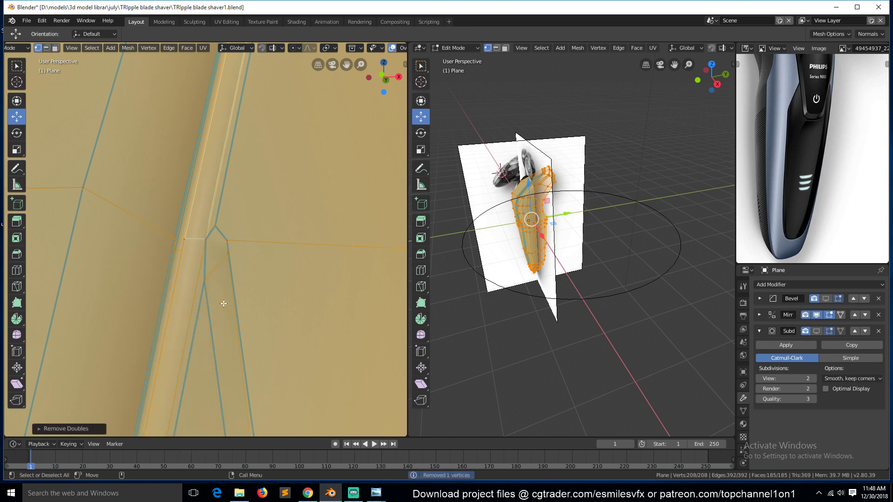
Step: Slide the short edge crossing the groove beside the branch tip slightly down the groove, and clear the selection
key("alt+a")
left_click(199, 245)
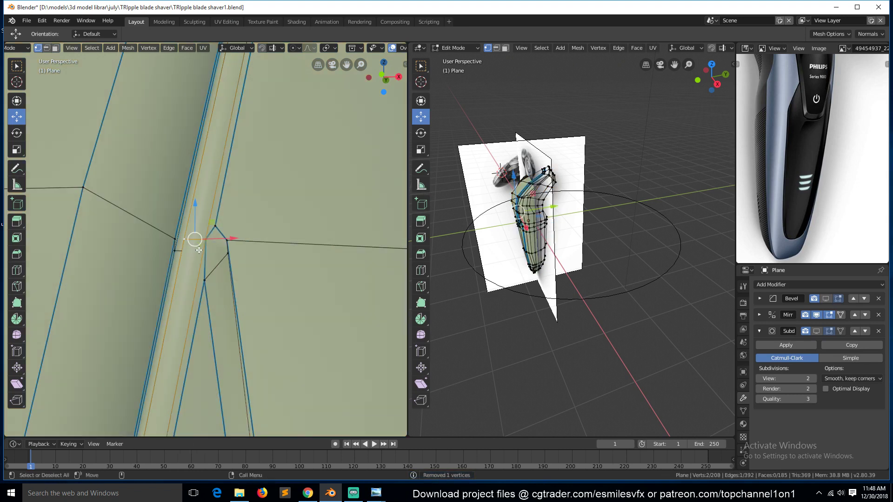
key("g")
key("g")
left_click(195, 265)
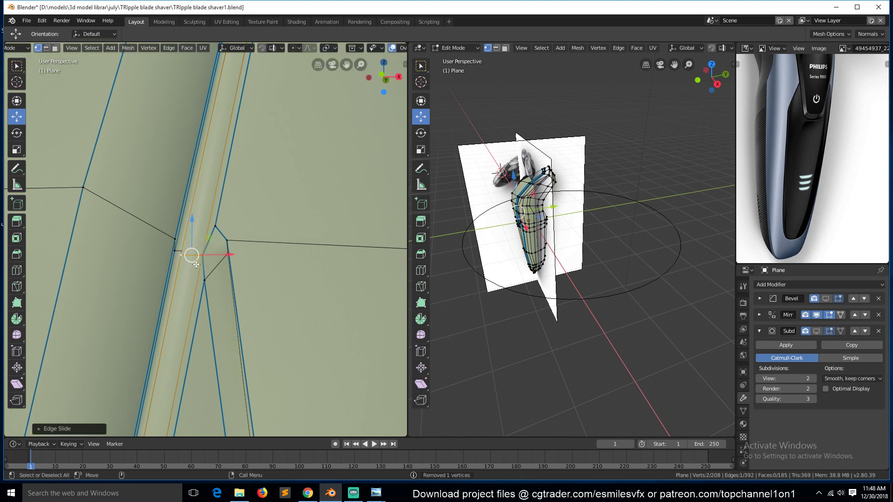
middle_click_drag(192, 258, 233, 259)
key("alt+a")
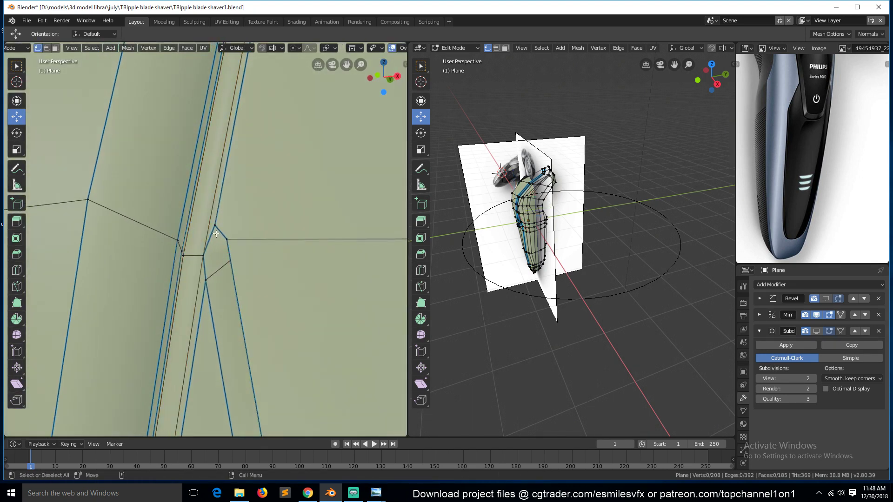
Step: Check the vertices around the branch groove's tip and clear the selection
left_click(215, 228)
middle_click_drag(220, 275, 232, 255)
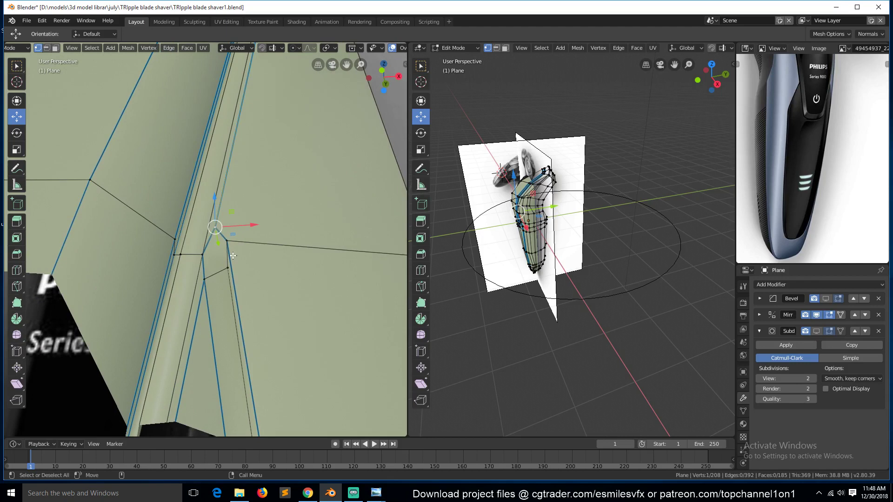
left_click(203, 257)
left_click(226, 270, "shift")
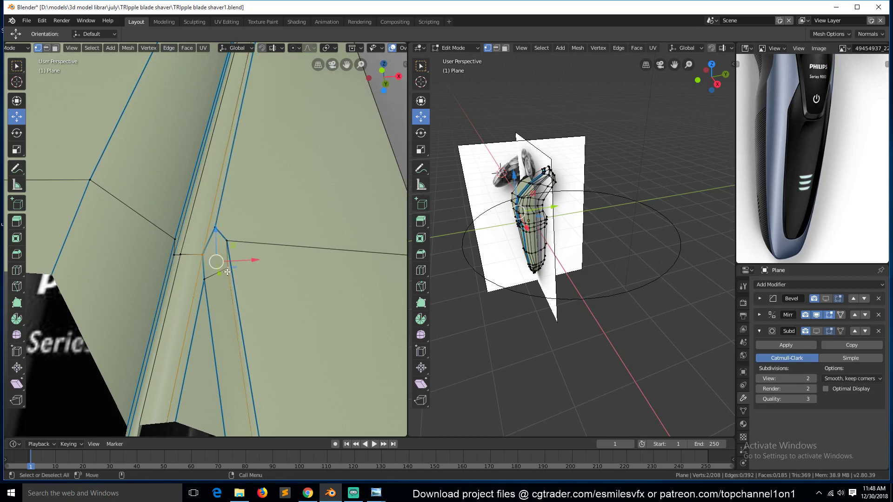
key("alt+a")
middle_click_drag(222, 292, 228, 294)
Step: Turn the Bevel and Subdivision modifiers' viewport display back on in object mode, check the body from the front and save
key("Tab")
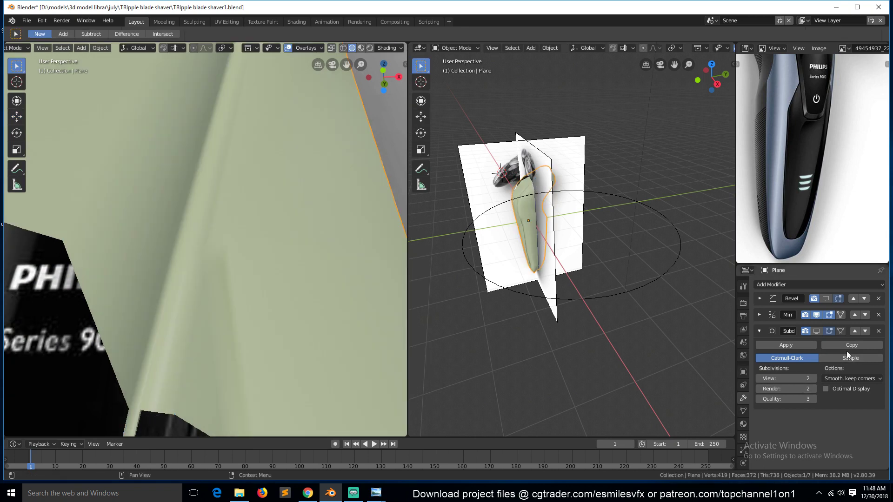
left_click(826, 299)
left_click(826, 331)
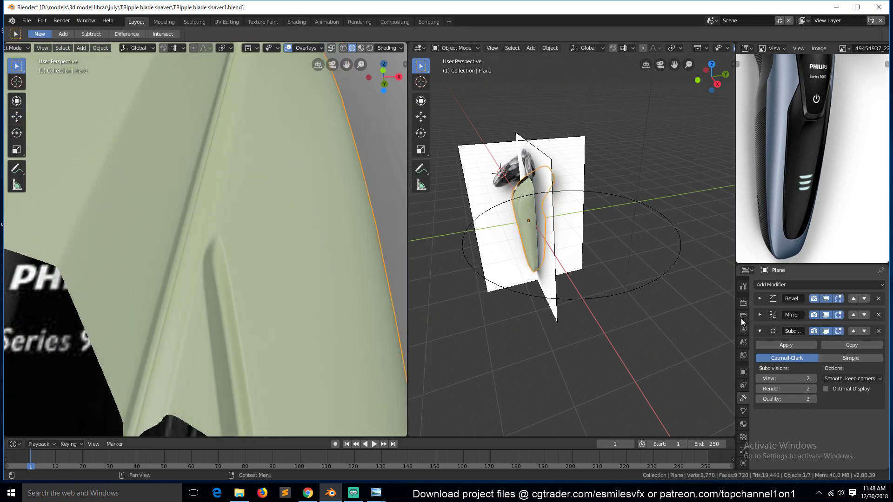
scroll(241, 308, "down", 6)
key("ctrl+s")
middle_click_drag(247, 321, 219, 354)
key("KP_1")
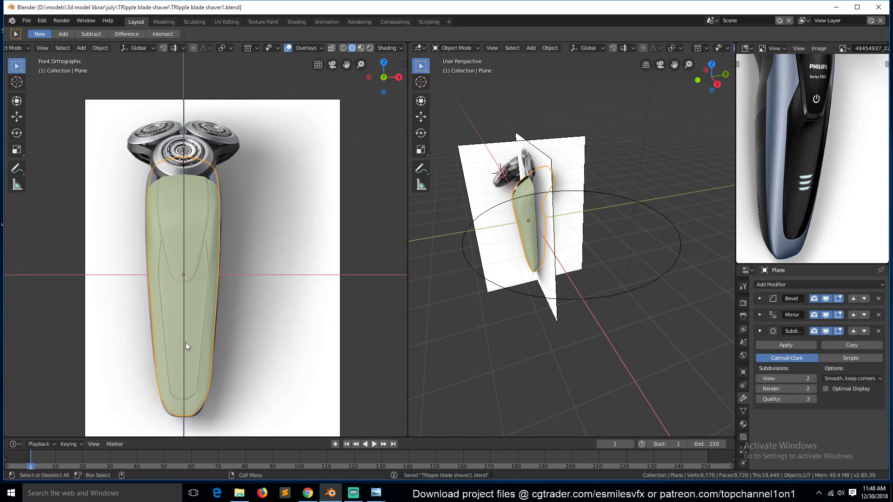
key("ctrl+s")
Step: Compare the body with the side reference in wireframe from the right, and enter edit mode with edge selection
left_click(200, 396)
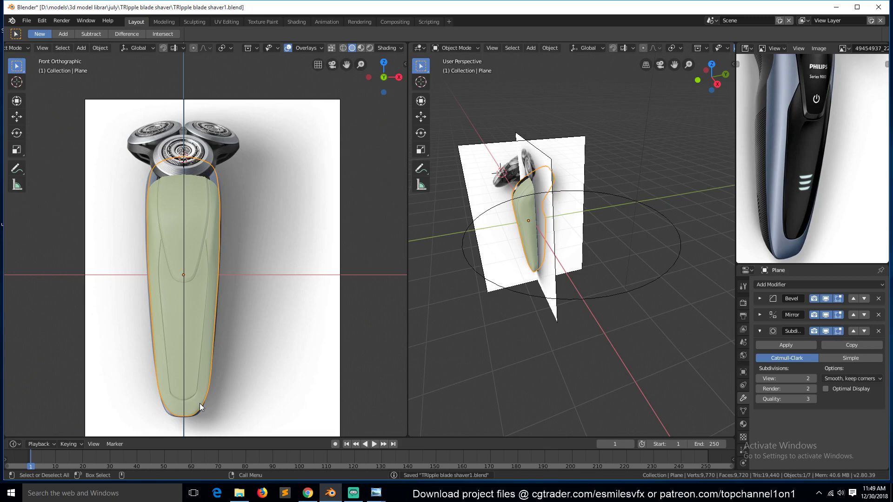
key("KP_3")
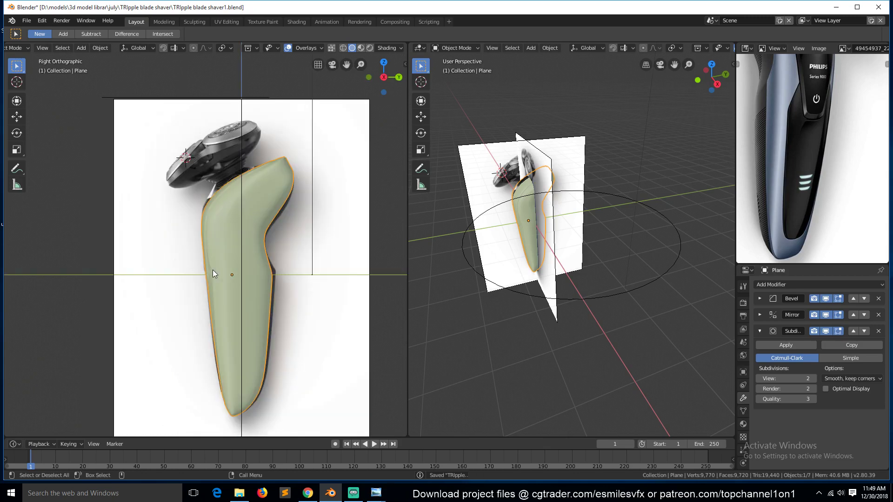
key("z")
left_click(136, 276)
scroll(253, 272, "up", 2)
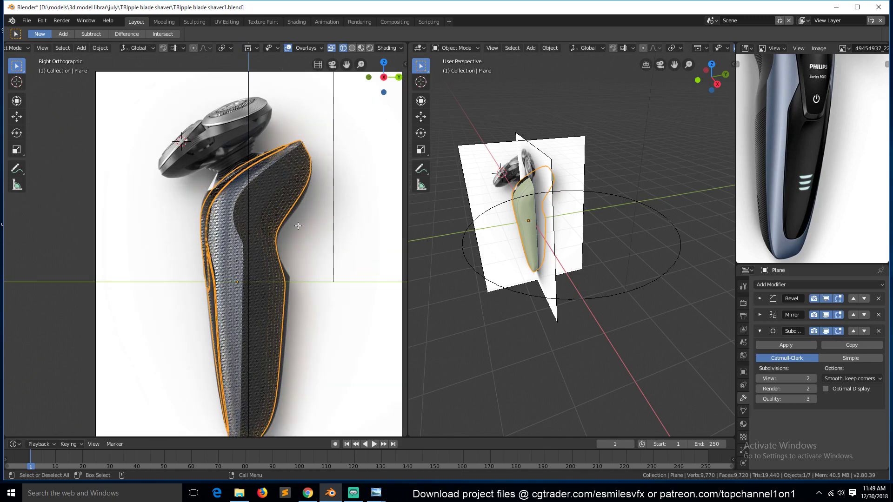
key("Tab")
key("2")
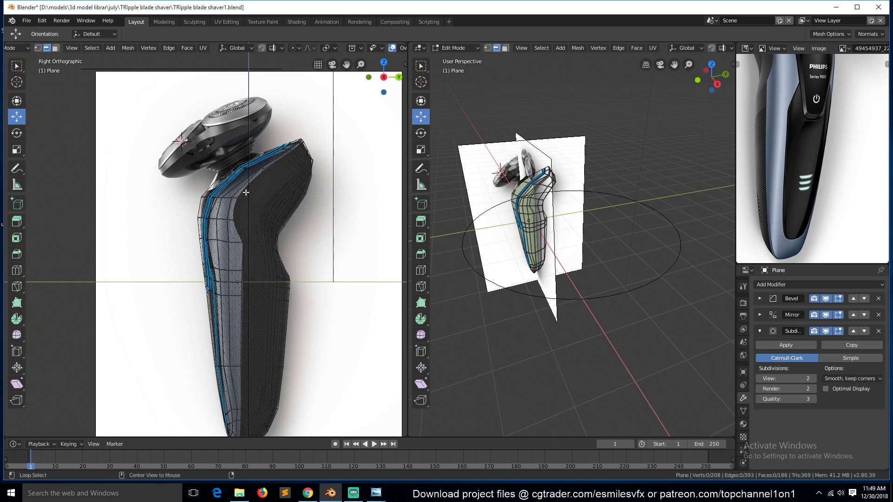
Step: Switch to solid shading, insert a lengthwise edge loop along the body's side and slide it slightly, and enable vertex selection
key("Tab")
key("Tab")
key("z")
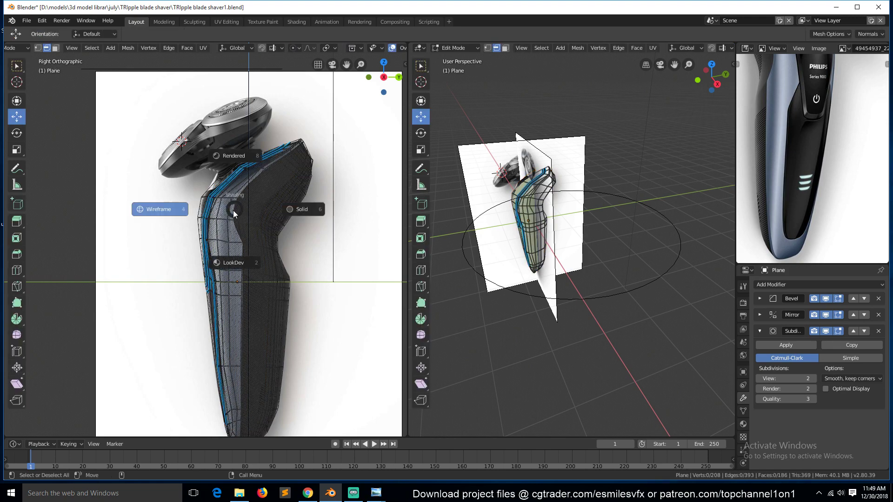
left_click(233, 210)
key("z")
left_click(263, 210)
scroll(224, 208, "up", 3)
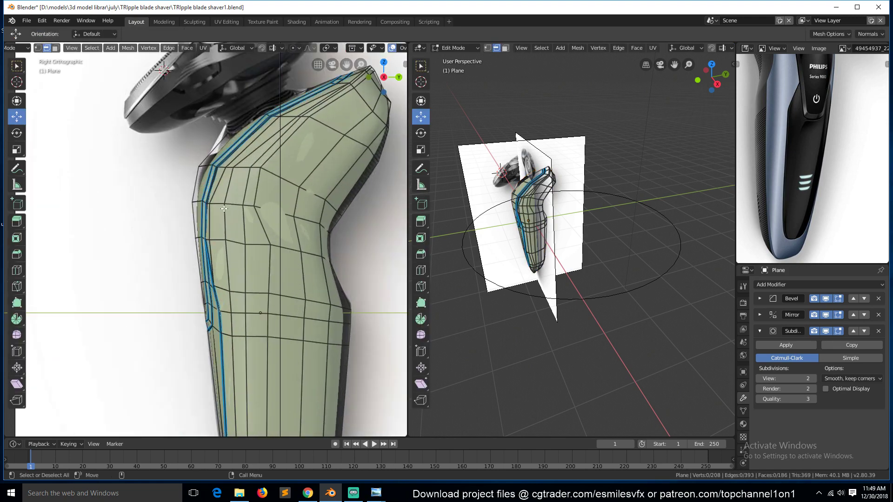
key("ctrl+r")
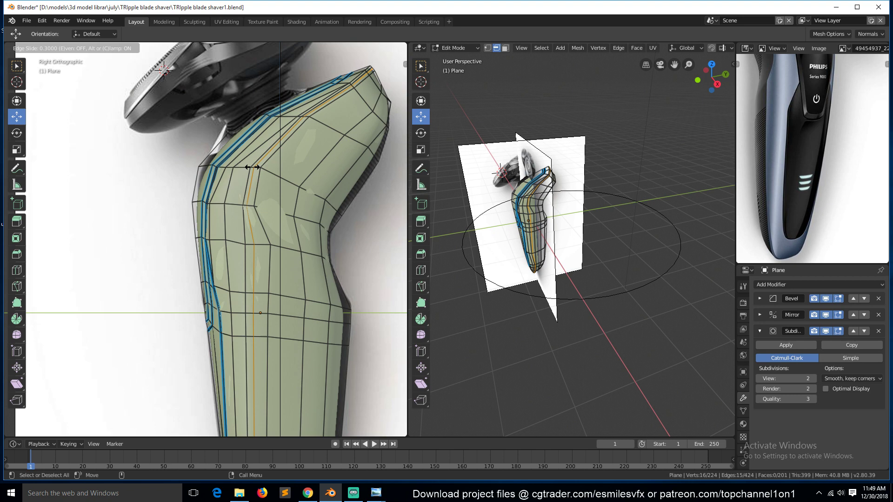
left_click(255, 166)
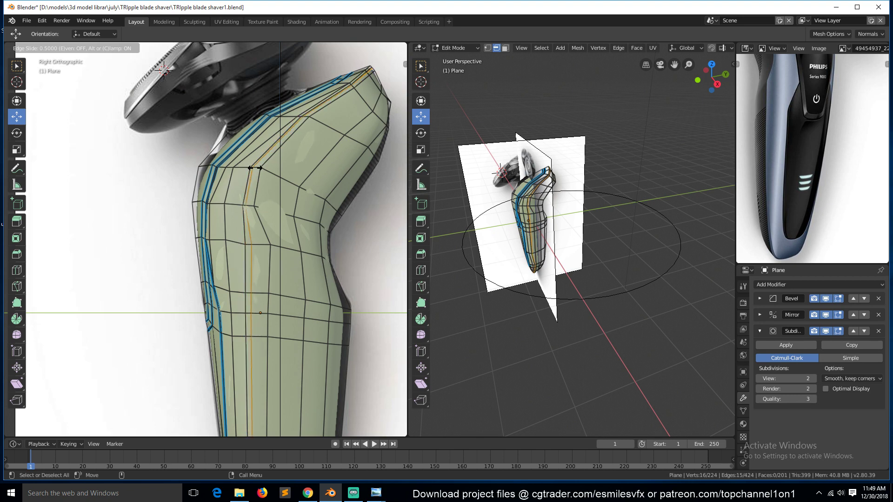
left_click(254, 169)
key("1")
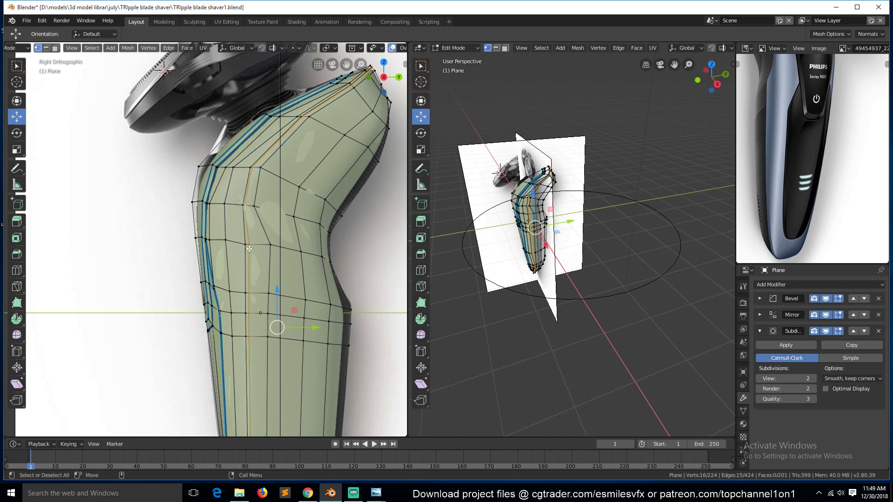
Step: Select the side loop's vertices from the upper bend down to the lower body and slide them slightly toward the back
left_click(249, 247)
middle_click_drag(248, 247, 267, 324)
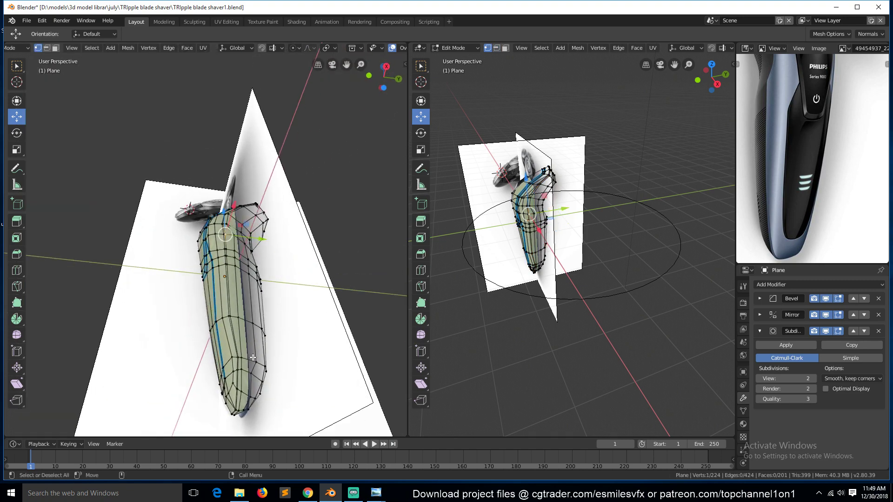
scroll(252, 357, "up", 4)
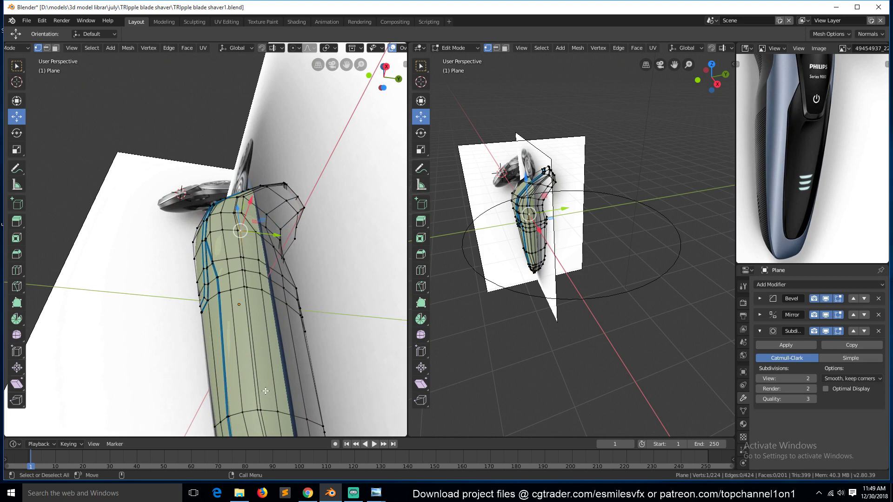
middle_click_drag(265, 391, 258, 389)
left_click(252, 371, "ctrl")
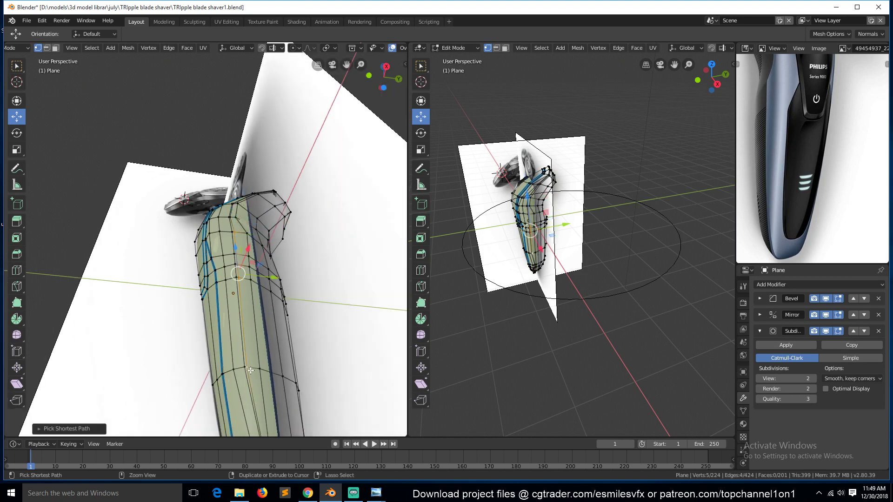
key("KP_Decimal")
key("KP_3")
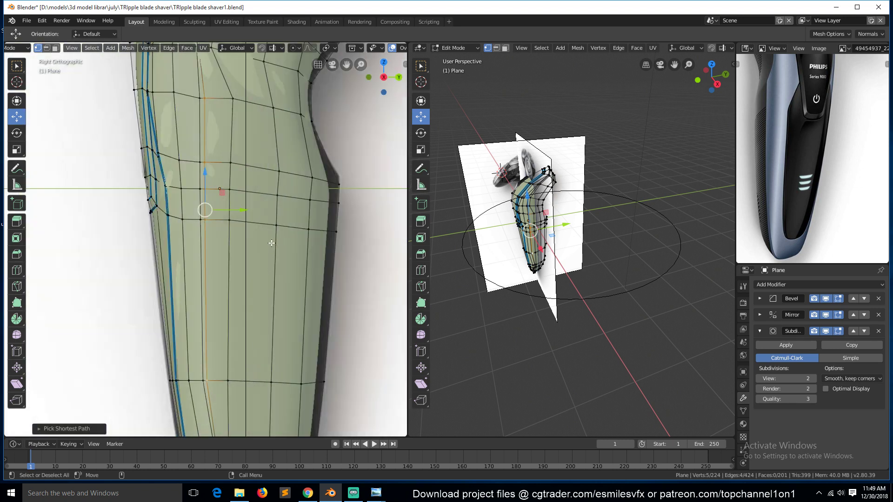
key("g")
key("g")
left_click(275, 245)
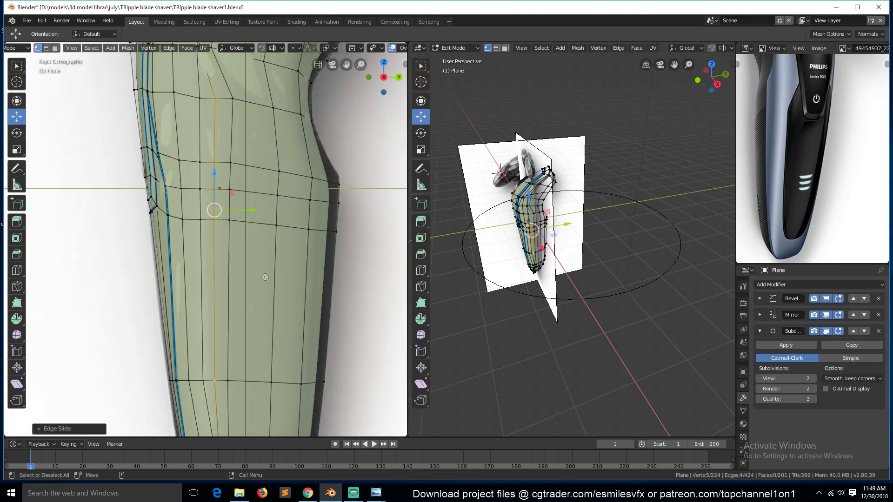
Step: Select the side loop's lower vertices down to the body's bottom tip, adjust the selection around the tip and shift them slightly
middle_click_drag(780, 103, 794, 169)
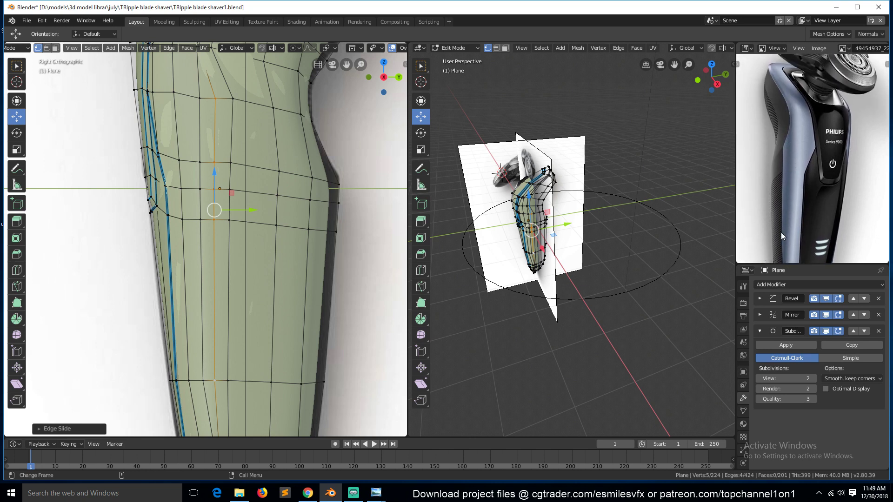
scroll(203, 349, "down", 4)
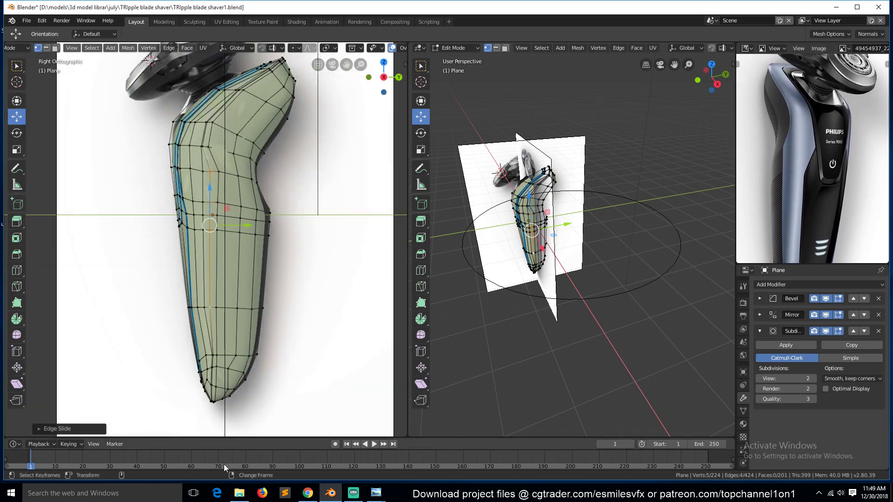
left_click(213, 357)
scroll(208, 363, "up", 3)
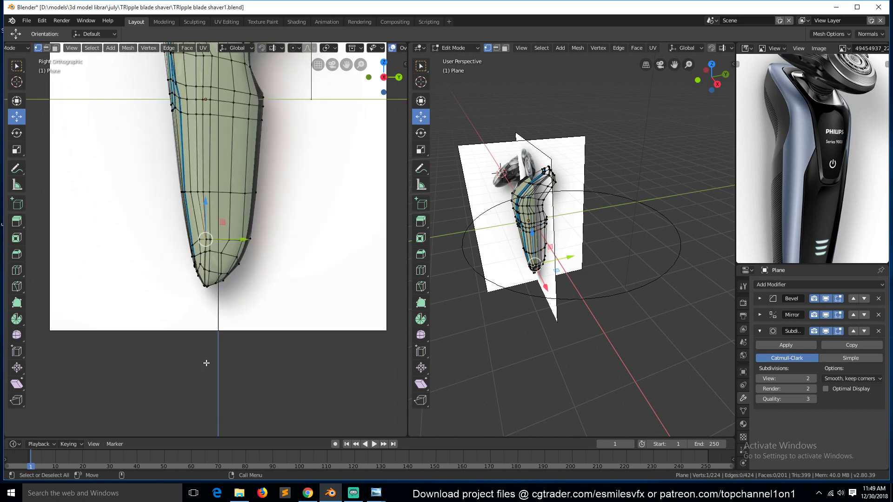
scroll(203, 213, "up", 2)
left_click(217, 248)
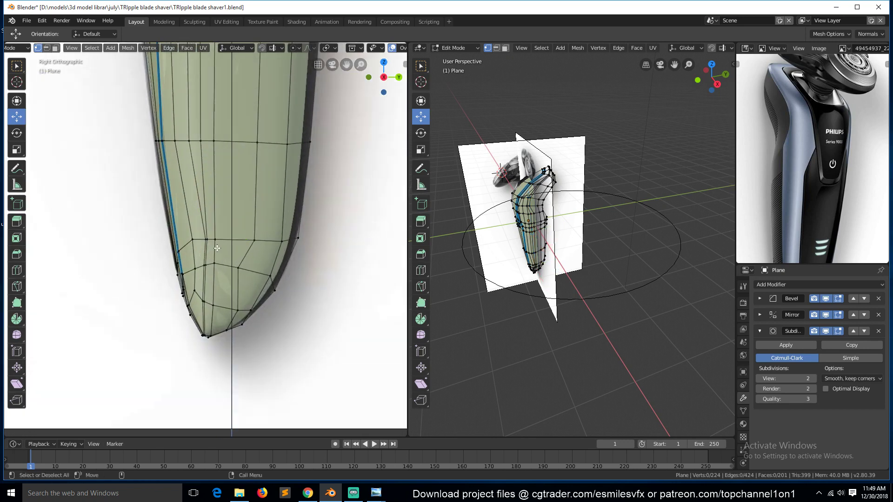
left_click(208, 240)
left_click(207, 336, "ctrl")
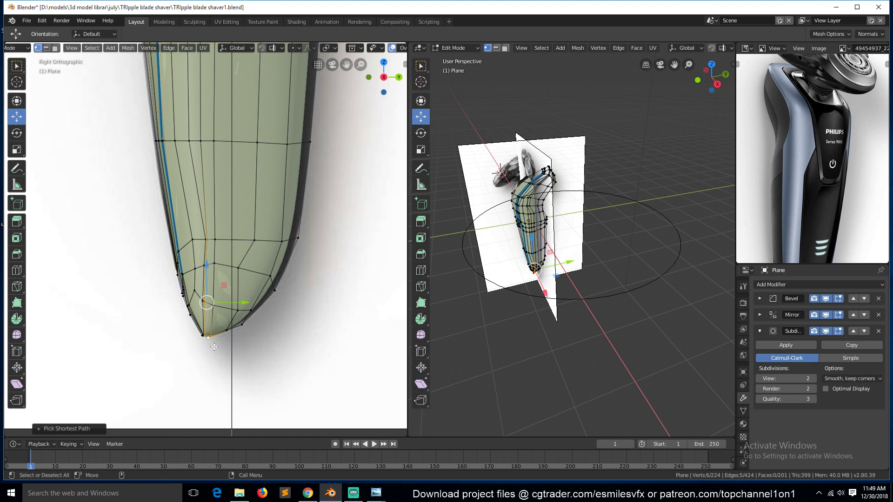
middle_click_drag(207, 336, 251, 286)
left_click(179, 350, "shift")
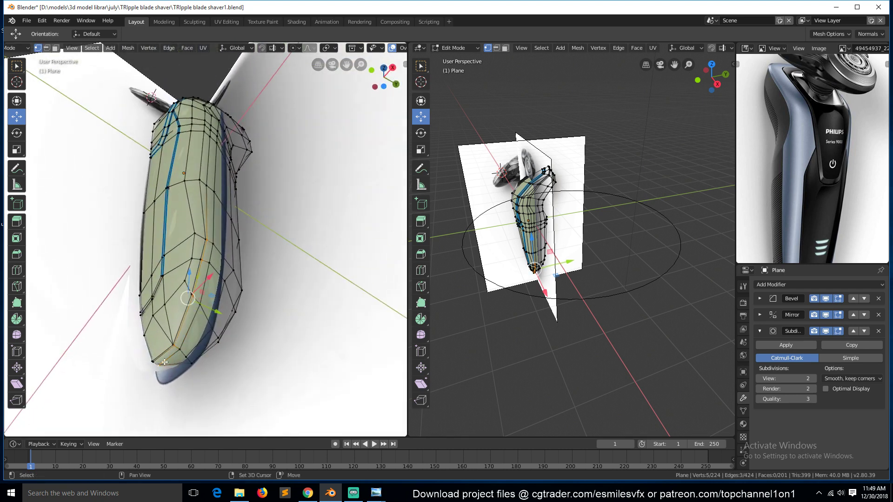
left_click(162, 364, "shift")
left_click(185, 356, "shift")
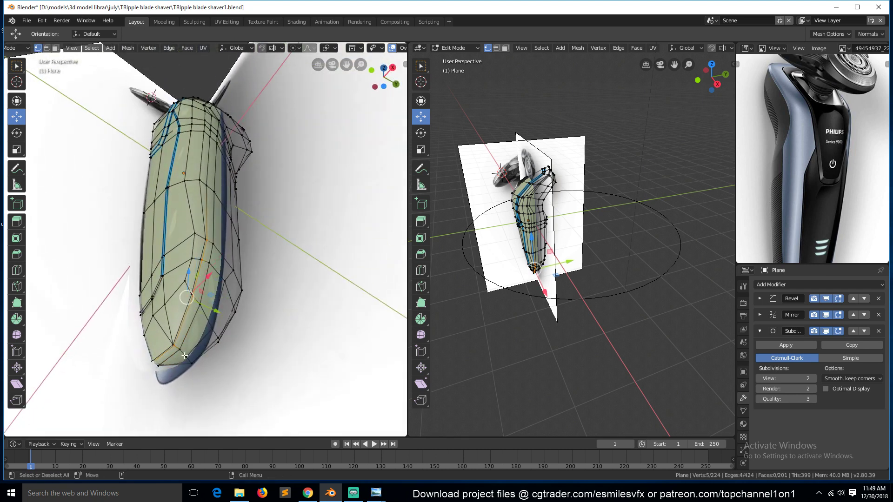
key("g")
left_click(185, 356)
Step: Inspect the smoothed side surface of the body in object mode, from a distance and up close
key("Tab")
mouse_move(234, 238)
middle_mouse_down()
mouse_move(210, 305)
mouse_move(227, 241)
middle_mouse_up()
scroll(241, 211, "down", 4)
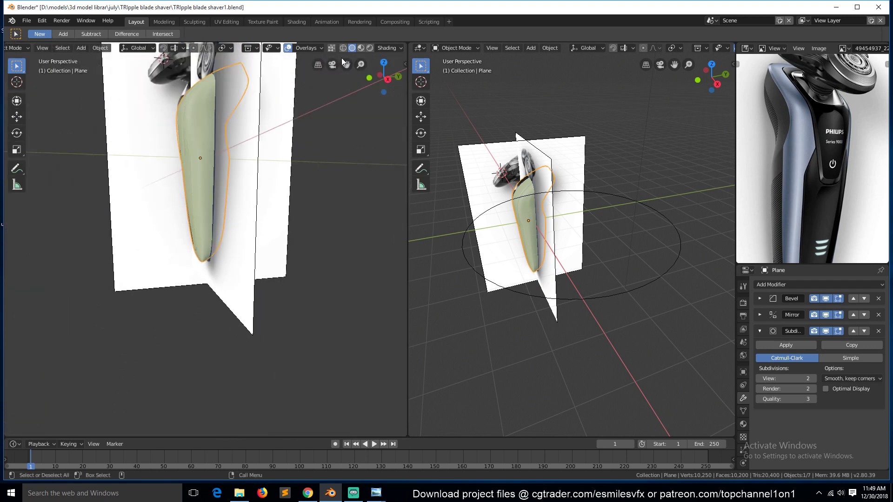
middle_click_drag(351, 72, 299, 119)
scroll(277, 159, "up", 5)
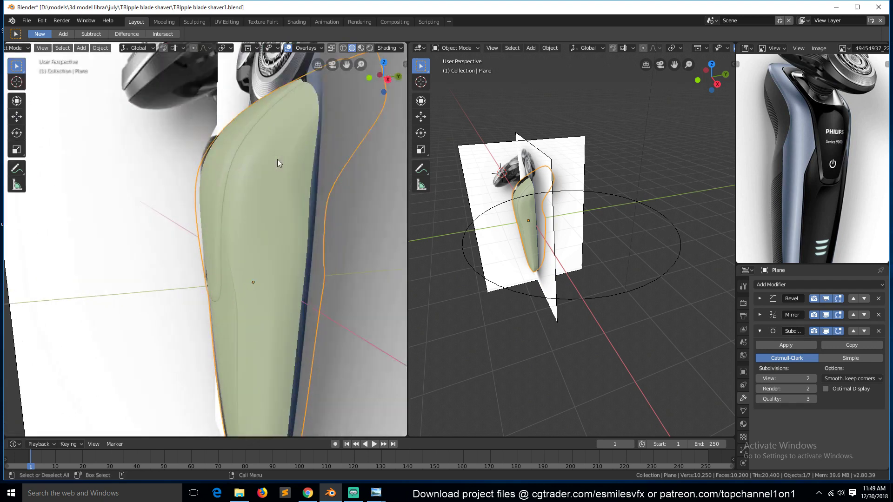
Step: Insert another lengthwise edge loop on the body's side and slide it close behind the existing side loop
key("Tab")
middle_click_drag(280, 166, 253, 181)
key("alt+a")
key("ctrl+r")
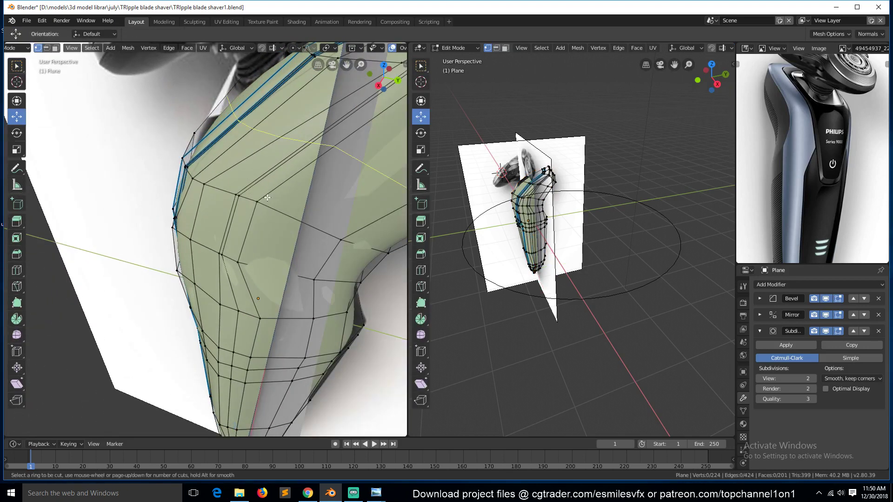
left_click(252, 204)
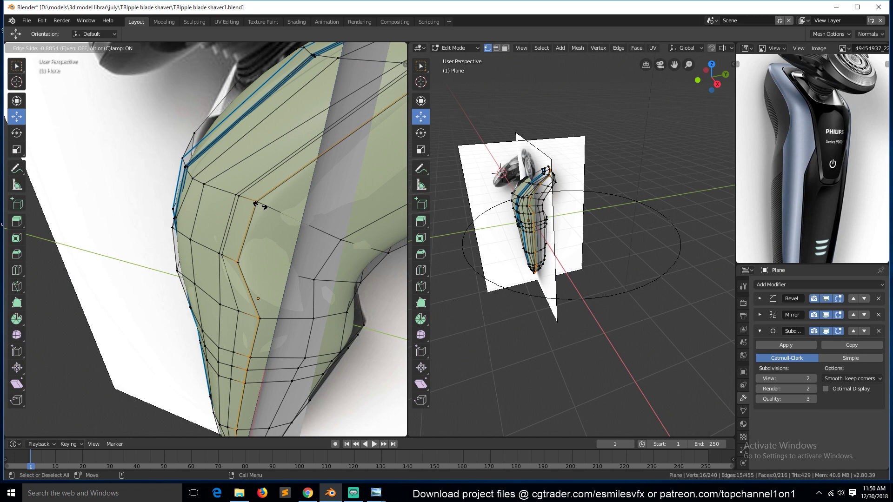
left_click(260, 204)
Step: Check the smoothed body in object mode from the side and front, and isolate it in local view
key("Tab")
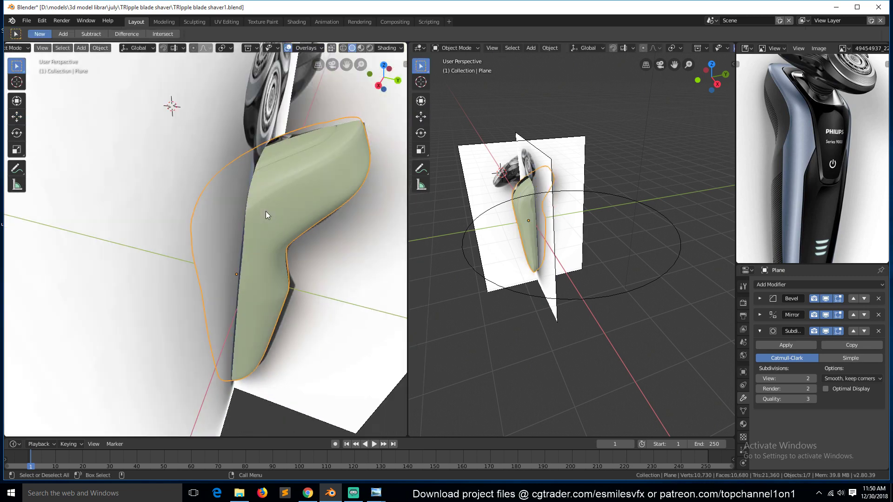
middle_click_drag(266, 211, 249, 210)
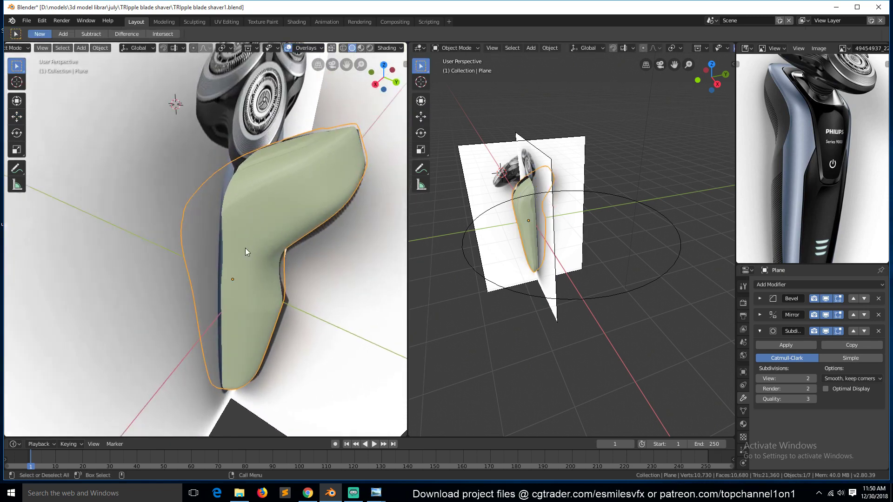
key("KP_1")
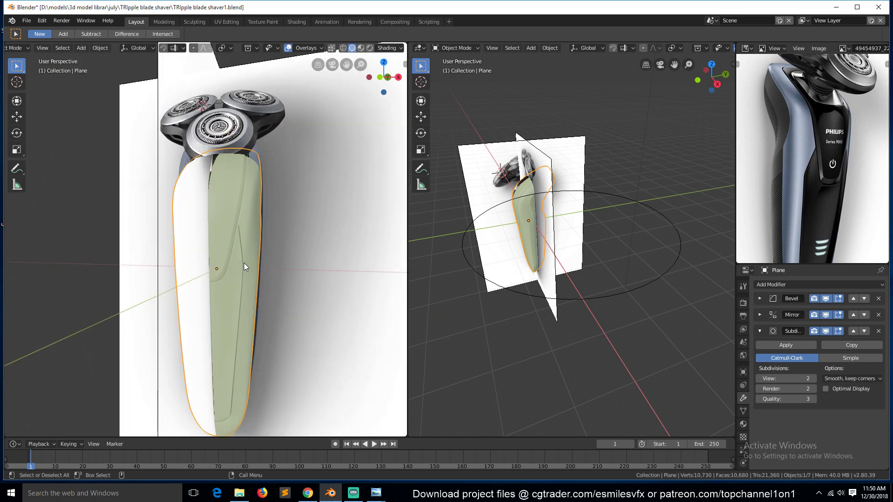
key("KP_Divide")
middle_click_drag(242, 263, 206, 193)
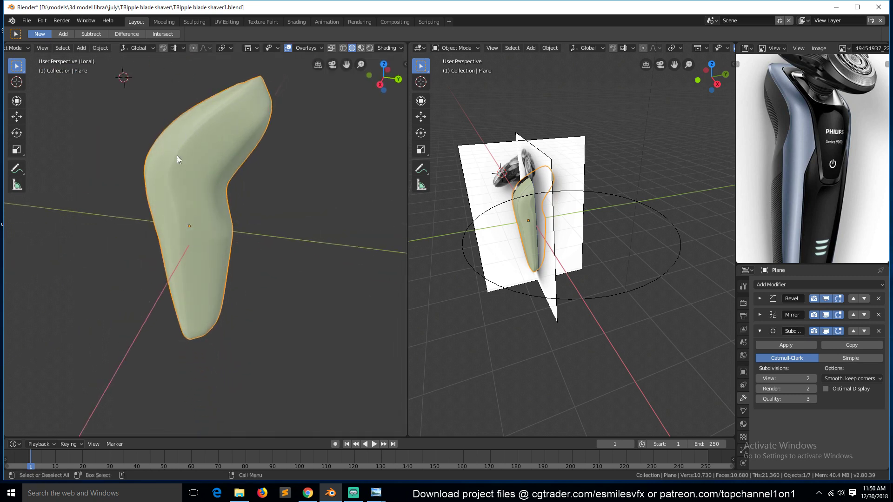
mouse_move(177, 155)
middle_mouse_down()
mouse_move(201, 146)
mouse_move(189, 163)
middle_mouse_up()
Step: Select the rear side loop's vertices from the upper bend to near the bottom and edge-slide them toward the back
key("Tab")
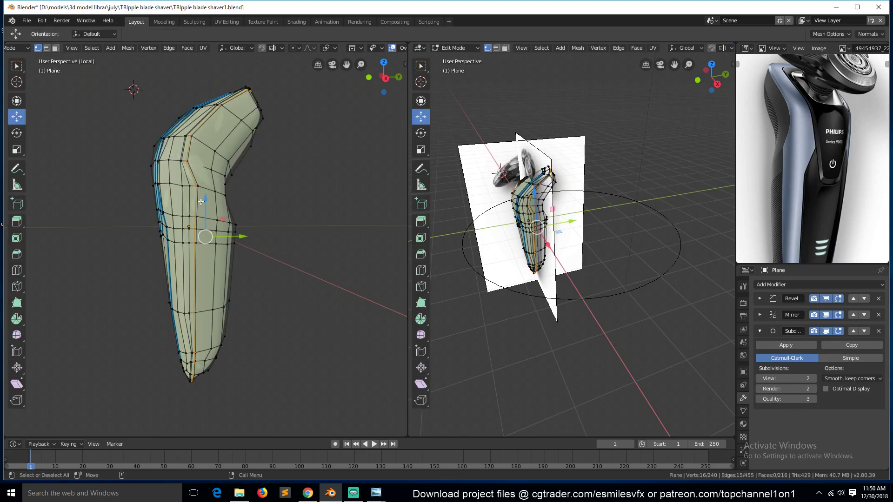
left_click(200, 187)
middle_click_drag(179, 403, 189, 353)
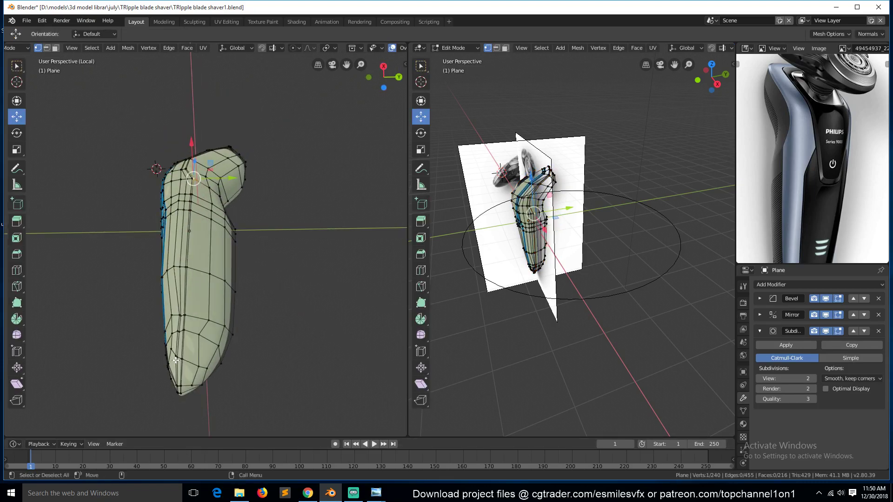
scroll(190, 353, "up", 2)
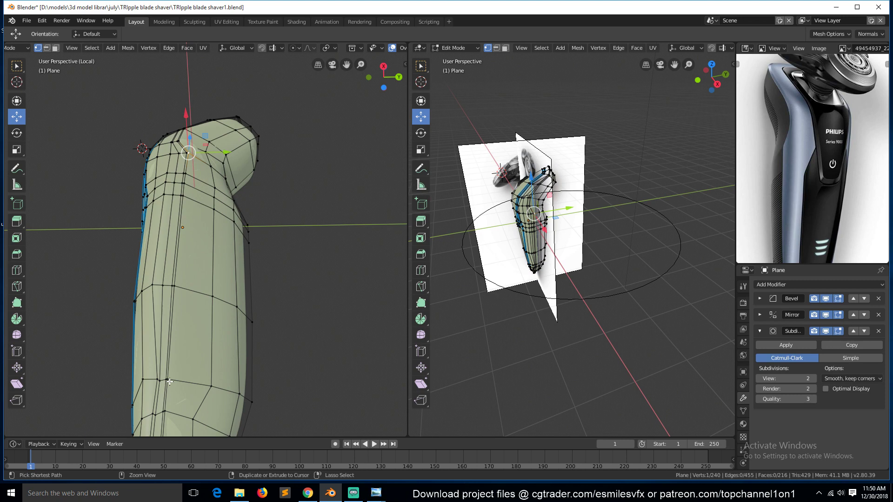
left_click(182, 389, "ctrl")
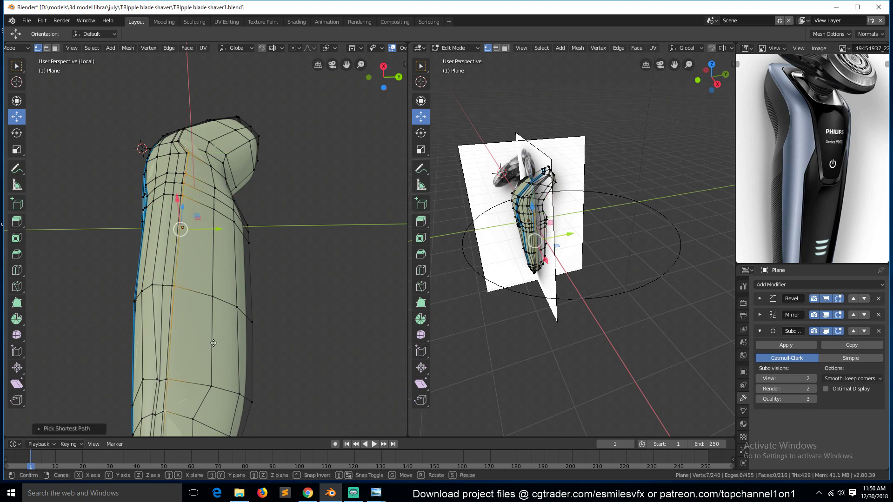
key("g")
key("g")
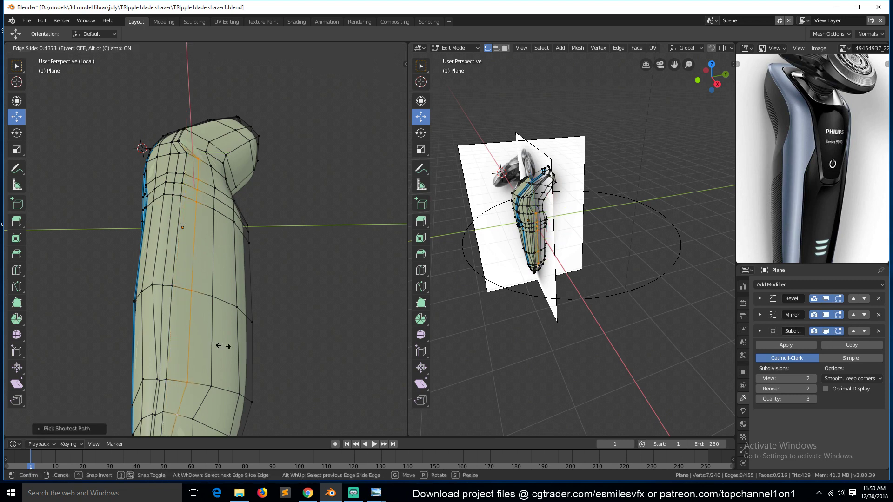
left_click(224, 347)
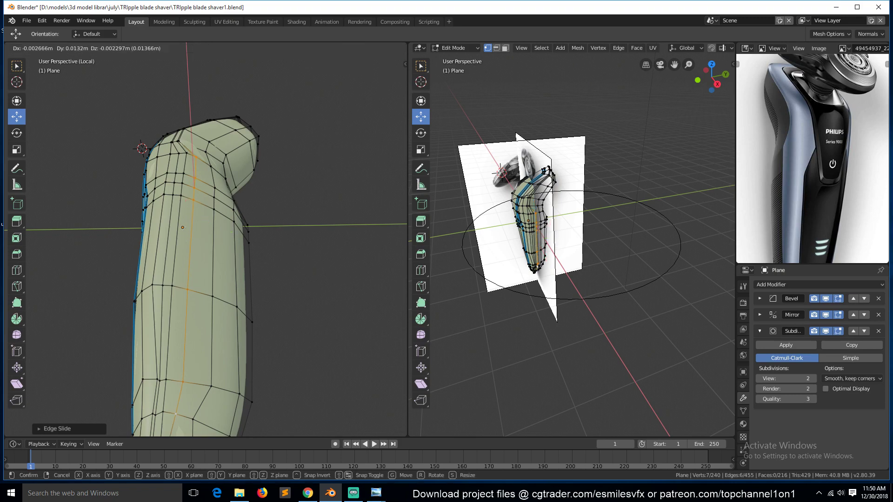
Step: Move the slid vertices along X, and shift the neighbouring vertex run toward the back along X as well
middle_click_drag(262, 340, 278, 287)
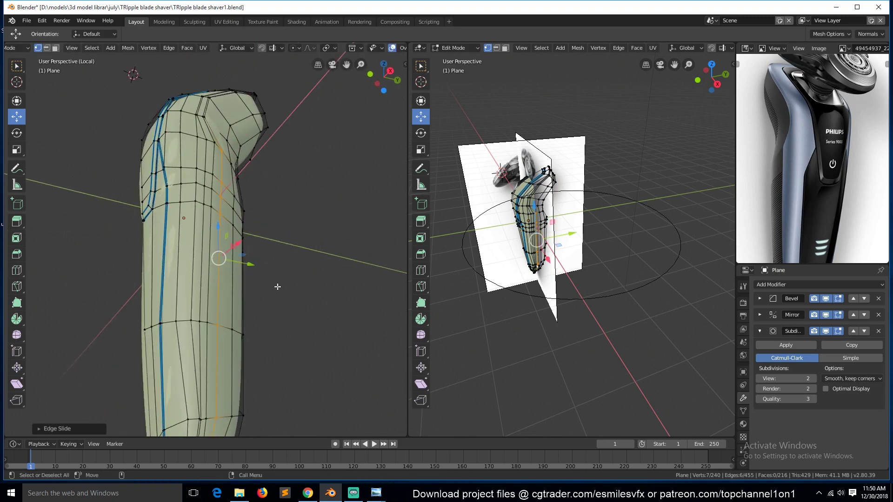
left_click_drag(235, 243, 239, 242)
left_click(235, 195)
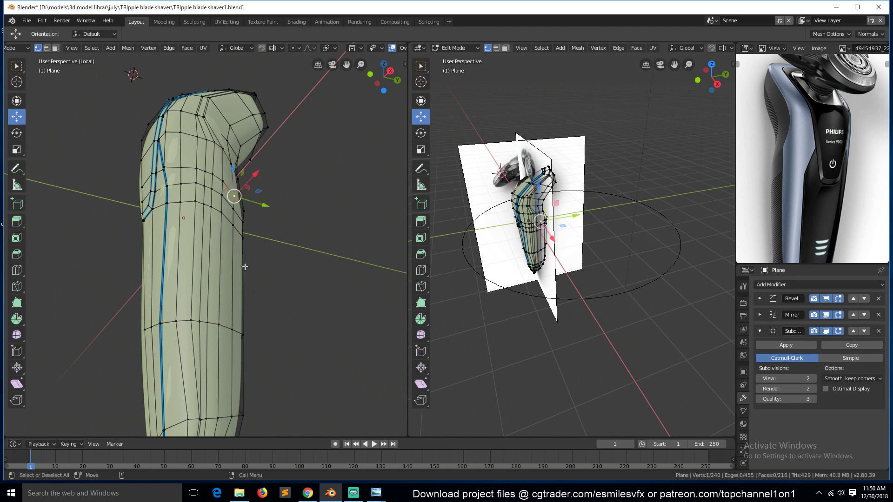
left_click(233, 400, "ctrl")
left_click_drag(258, 273, 265, 273)
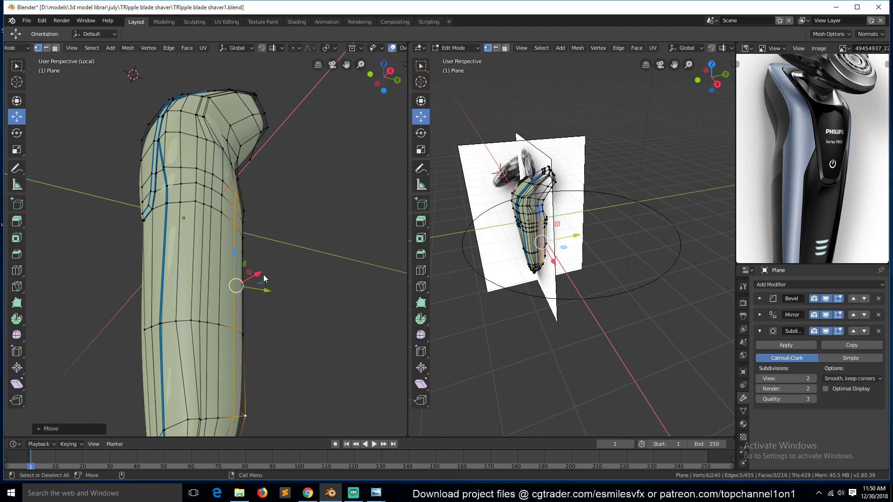
Step: Examine the isolated body's smoothed side and bottom end in object mode with everything deselected
key("Tab")
middle_click_drag(269, 275, 220, 314)
scroll(224, 302, "down", 3)
key("alt+a")
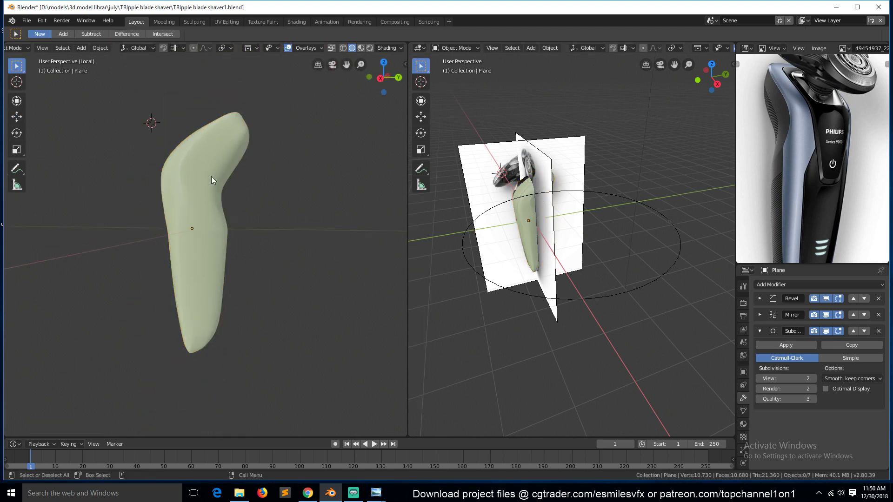
scroll(211, 177, "up", 2)
middle_click_drag(220, 184, 254, 159)
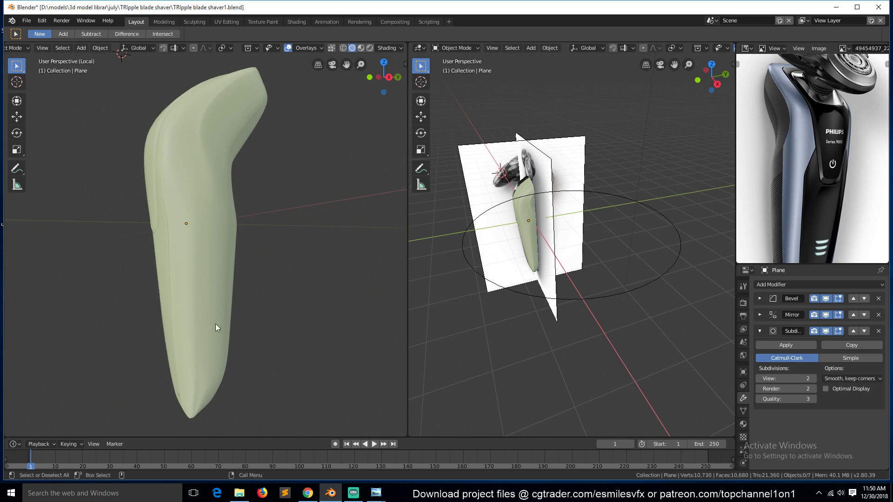
middle_click_drag(216, 323, 217, 231)
scroll(201, 264, "up", 4)
scroll(201, 263, "down", 4)
Step: Edge-slide two adjacent vertices at the bottom end of the body to refine its curvature
key("Tab")
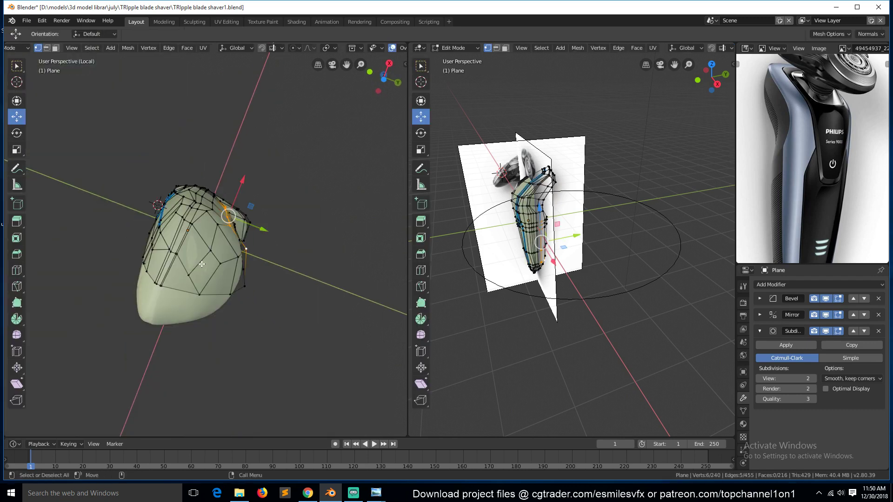
scroll(202, 264, "up", 3)
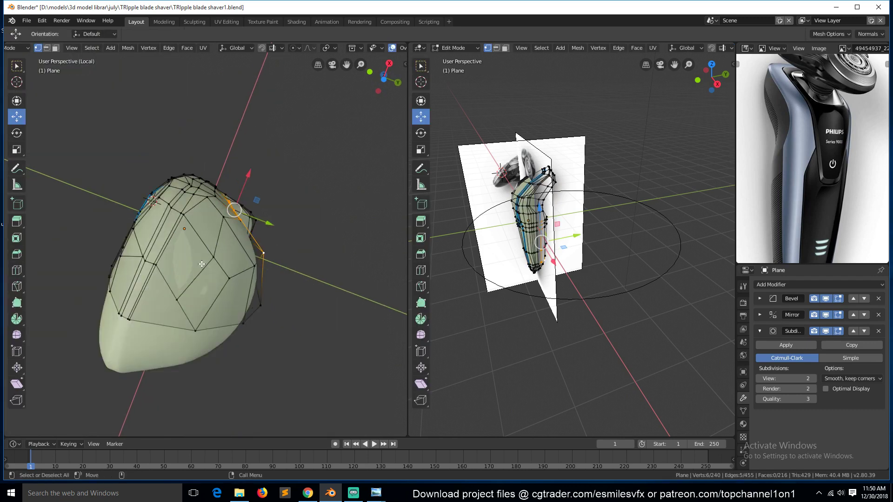
middle_click_drag(206, 228, 208, 232)
left_click(208, 232)
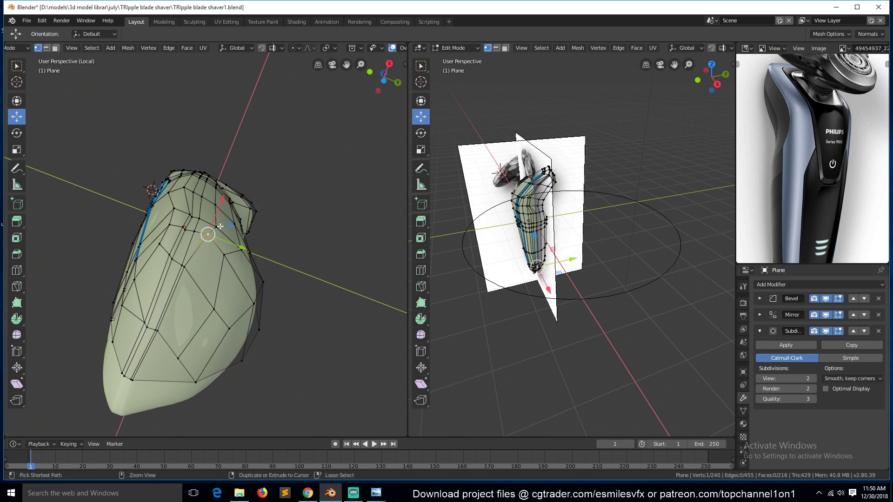
left_click(217, 234, "ctrl")
key("g")
key("g")
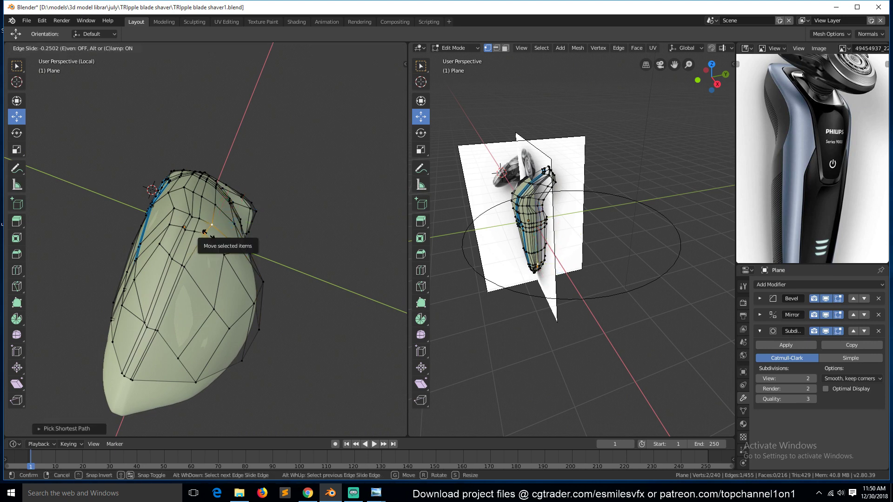
left_click(205, 234)
Step: Examine the smoothed body in object mode and compare it with the lower end of the shaver in the reference photo
key("Tab")
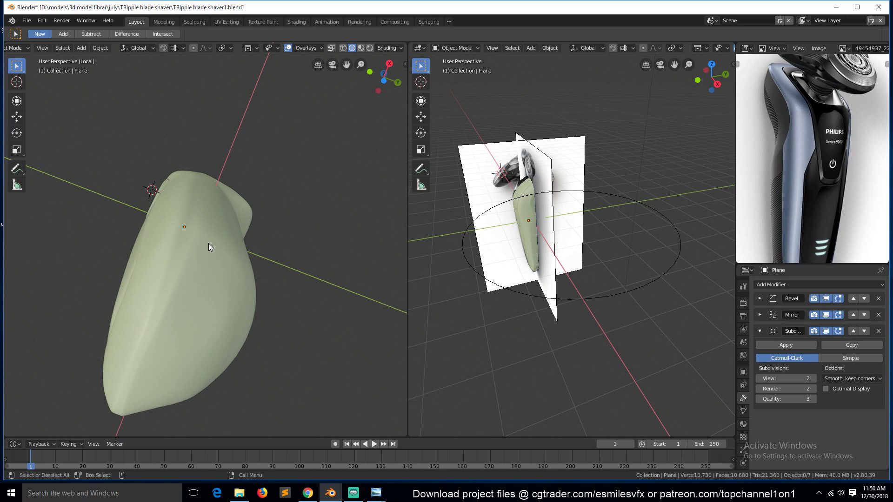
middle_click_drag(209, 243, 196, 375)
scroll(184, 228, "down", 3)
middle_click_drag(184, 229, 269, 122)
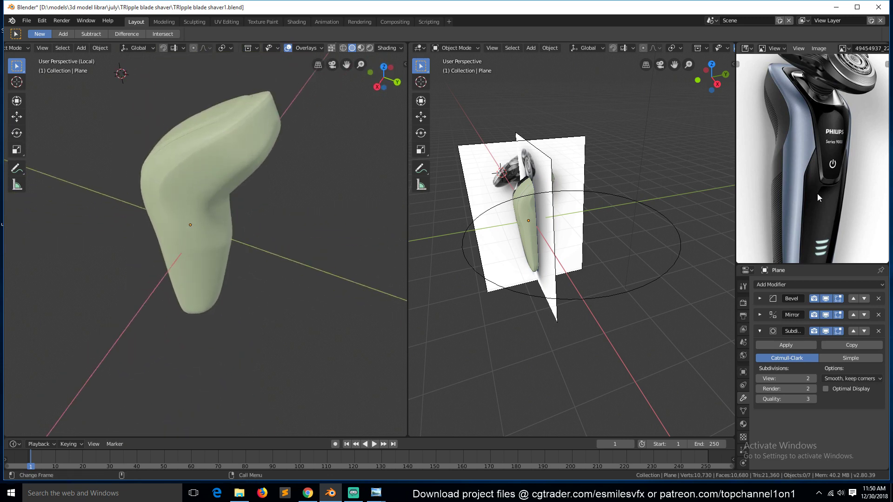
middle_click_drag(780, 85, 774, 3)
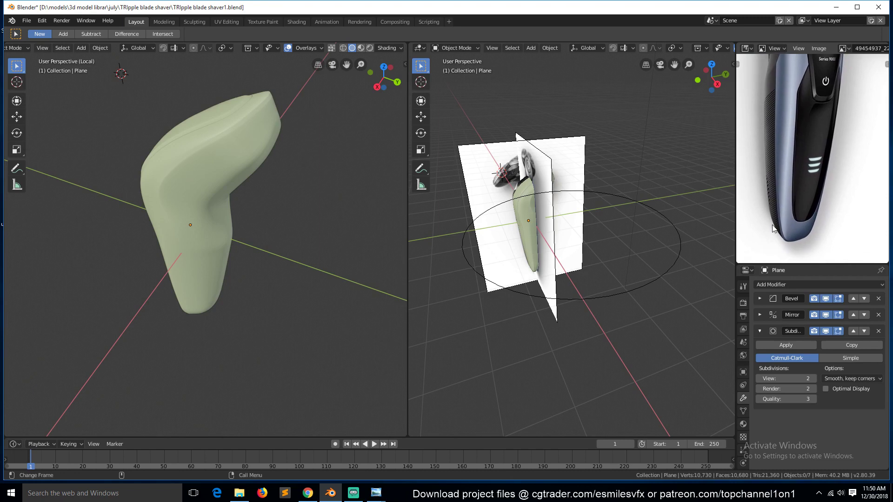
middle_click_drag(354, 260, 285, 199)
Step: Try adding a lengthwise edge loop along the body's side, check the smoothed result, and undo the cut
key("Tab")
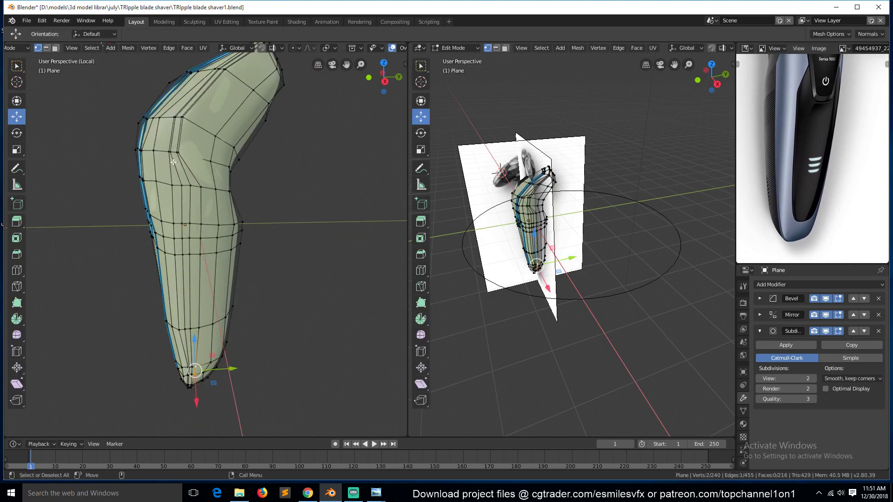
key("ctrl+r")
left_click(175, 185)
left_click(177, 185)
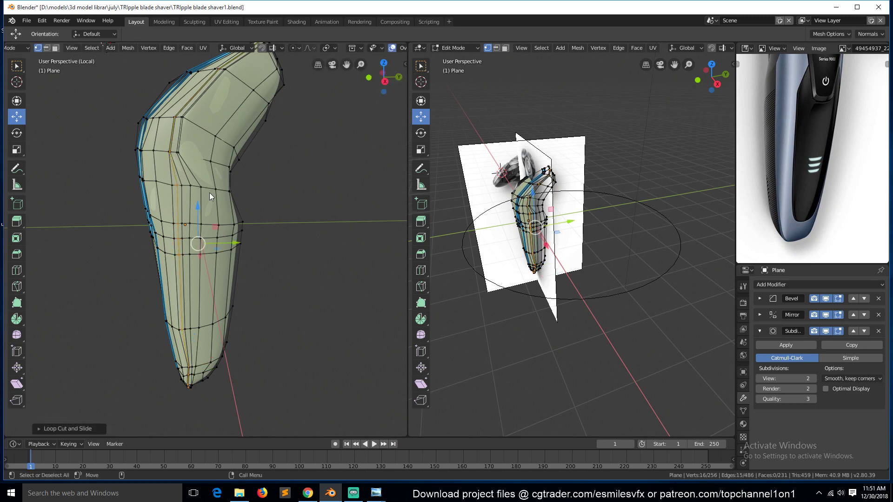
key("Tab")
mouse_move(210, 193)
middle_mouse_down()
mouse_move(208, 228)
mouse_move(186, 257)
mouse_move(173, 270)
mouse_move(136, 275)
mouse_move(236, 164)
mouse_move(242, 128)
middle_mouse_up()
key("Tab")
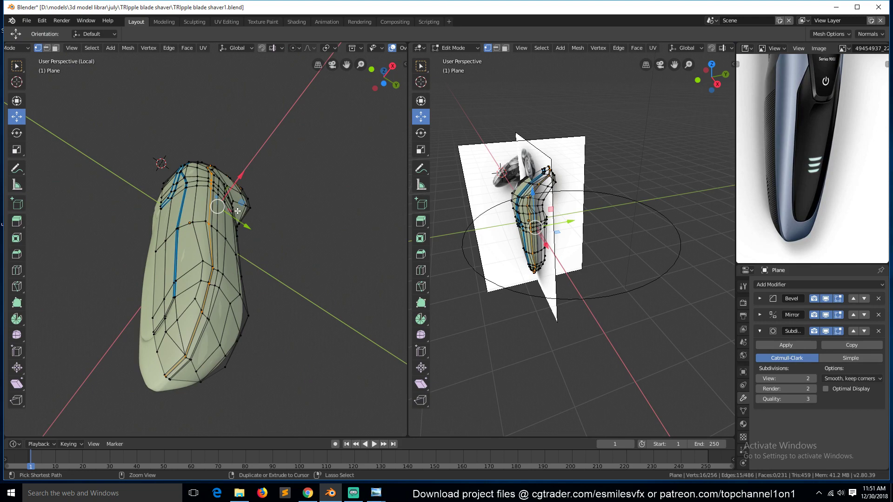
key("Tab")
key("Tab")
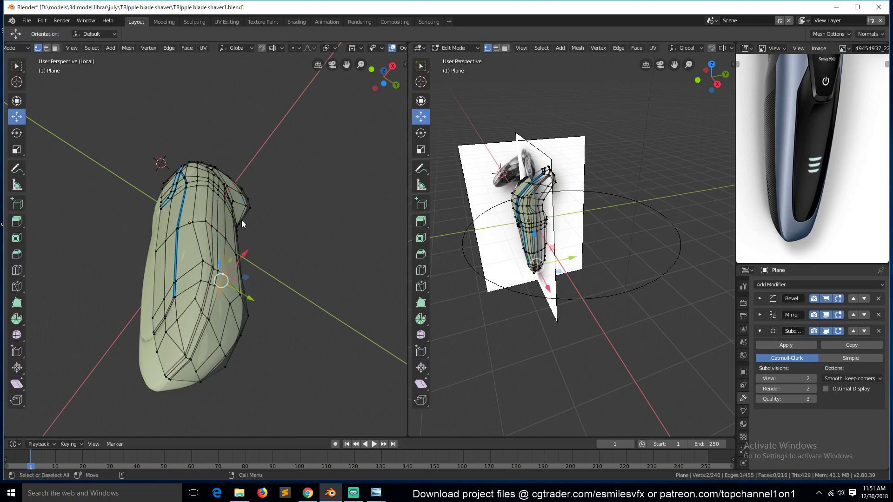
Step: Frame the single side vertex near the body's bottom end and move it slightly along X
key("Tab")
middle_click_drag(239, 241, 229, 295)
key("Tab")
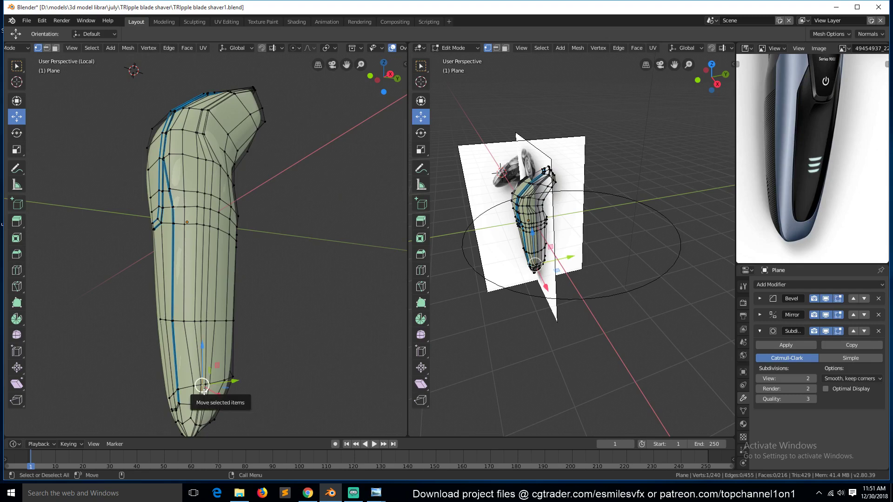
key("KP_Decimal")
middle_click_drag(221, 252, 255, 248)
left_click_drag(238, 241, 244, 243)
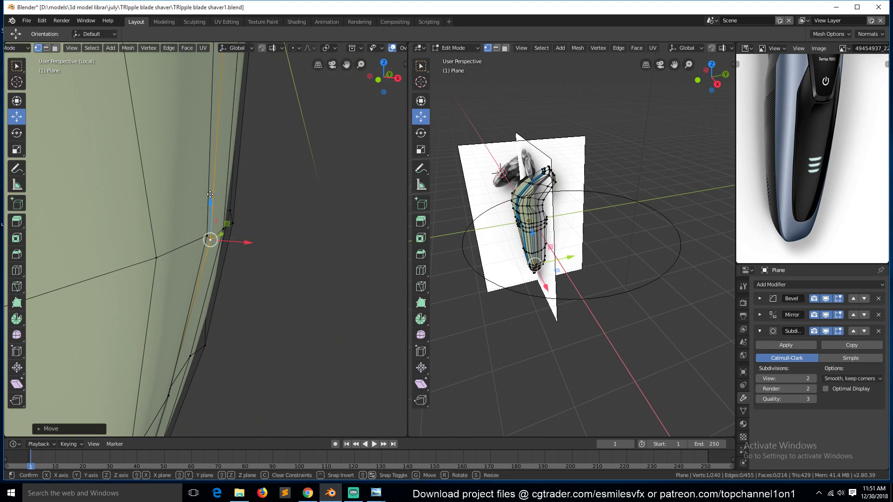
Step: Reposition the neighbouring vertex further down the bottom-end curve, return to object mode, and save the file
left_click(220, 356)
middle_click_drag(207, 382, 233, 386)
left_click(175, 380)
scroll(196, 392, "down", 3)
key("KP_Decimal")
left_click_drag(206, 213, 247, 246)
key("Tab")
scroll(258, 295, "down", 6)
key("ctrl+s")
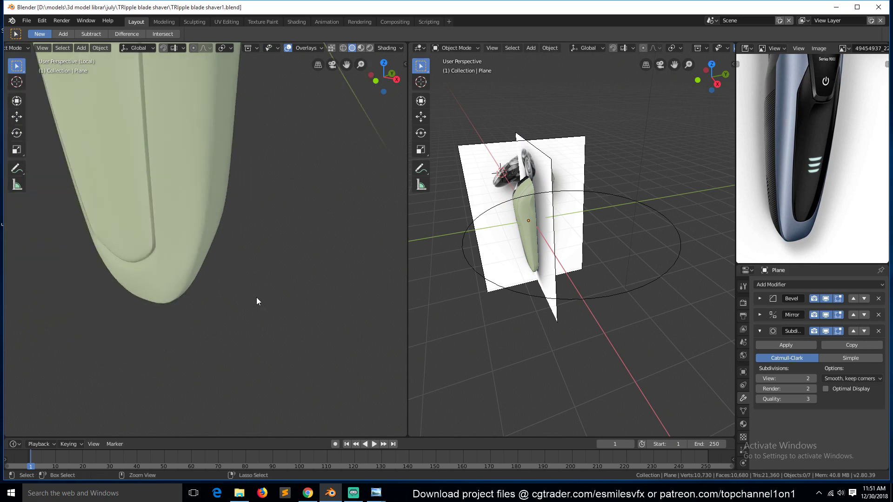
Step: Examine the smoothed body from the front with everything deselected, save the file, and compare it with the upper part of the reference photo
scroll(256, 297, "down", 3)
middle_click_drag(256, 297, 277, 281)
scroll(178, 239, "down", 6)
left_click(197, 203)
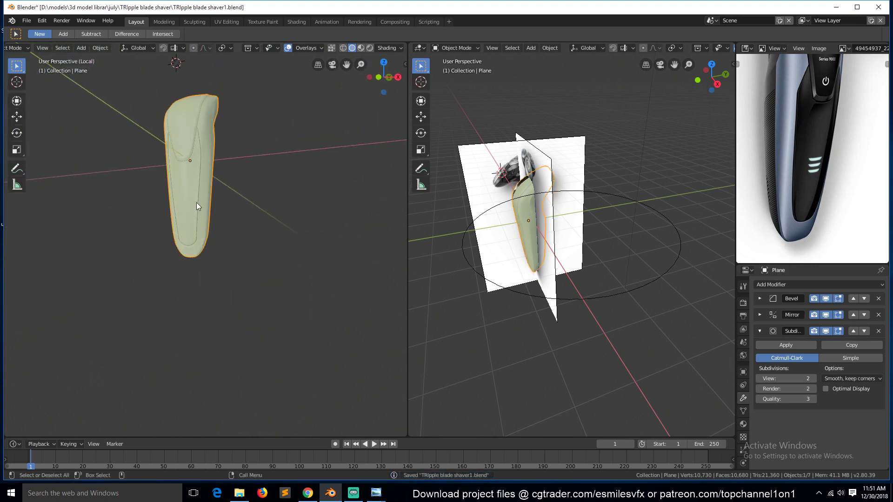
key("KP_Decimal")
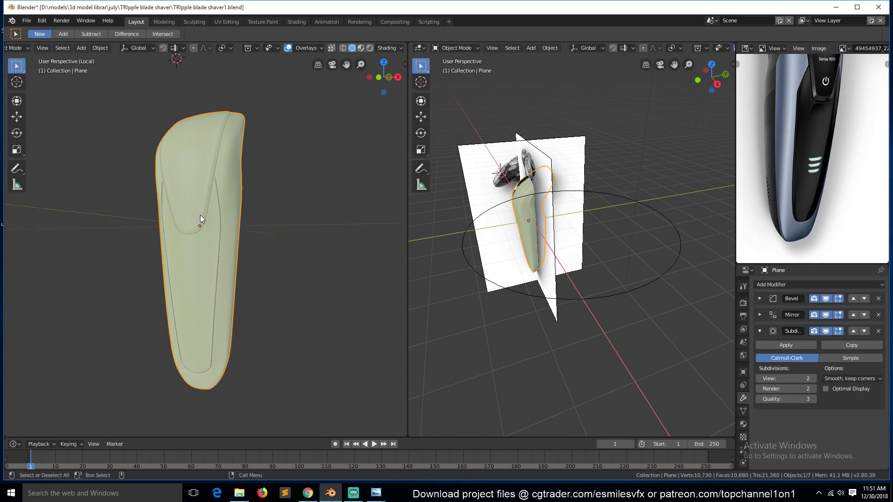
key("KP_1")
key("ctrl+s")
key("alt+a")
scroll(232, 300, "up", 1)
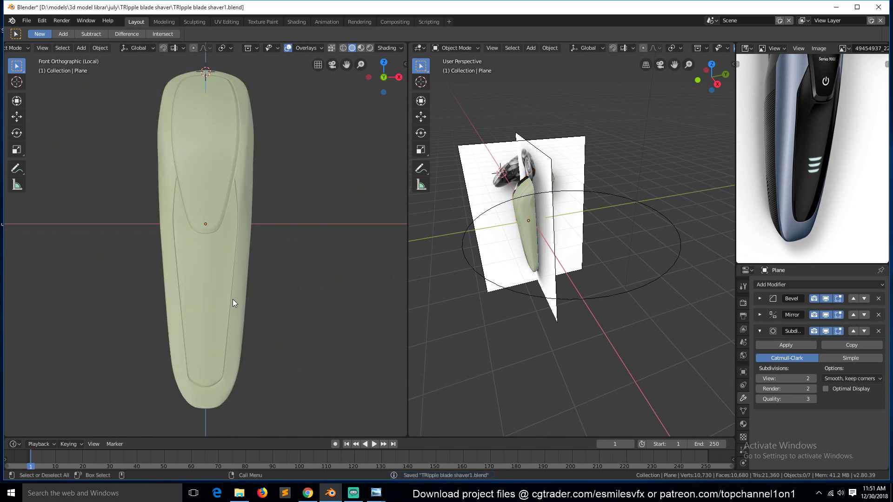
scroll(232, 299, "up", 1)
key("ctrl+s")
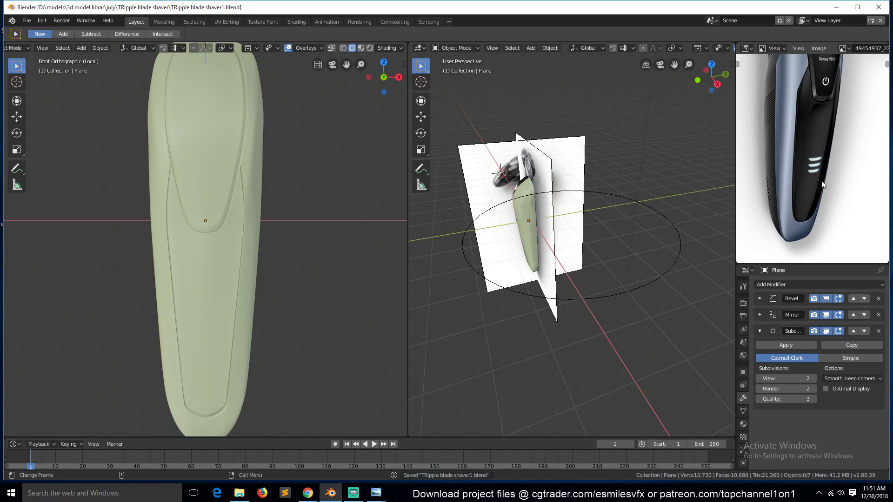
middle_click_drag(822, 181, 832, 287)
middle_click_drag(841, 159, 837, 192)
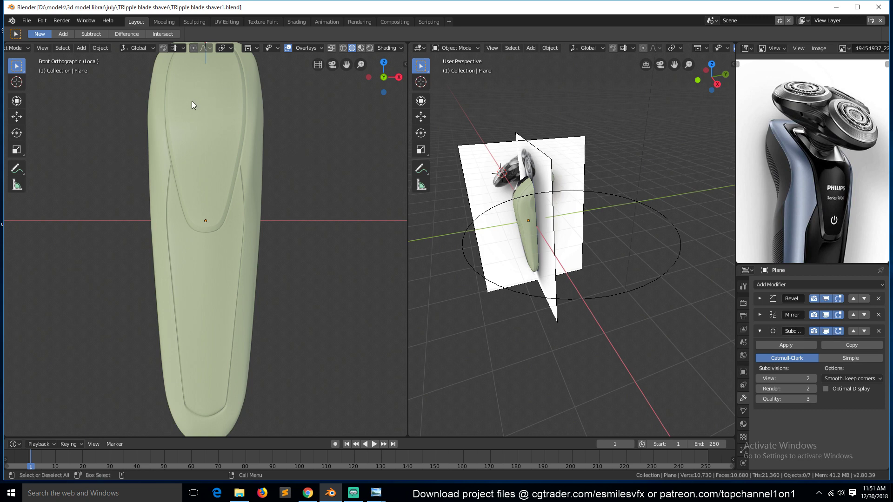
scroll(207, 161, "up", 4)
scroll(208, 156, "down", 4)
Step: Leave local view, reveal all hidden shaver parts, and put the body into edit mode around the neck joint
key("KP_Divide")
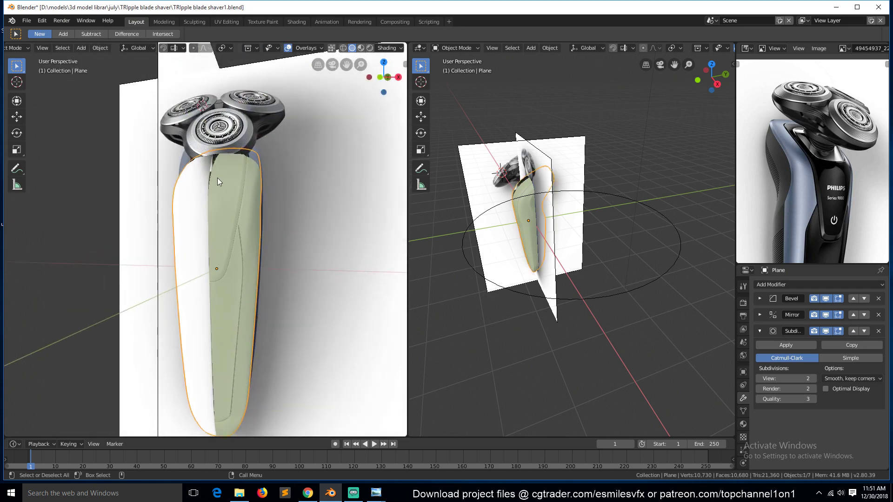
key("KP_3")
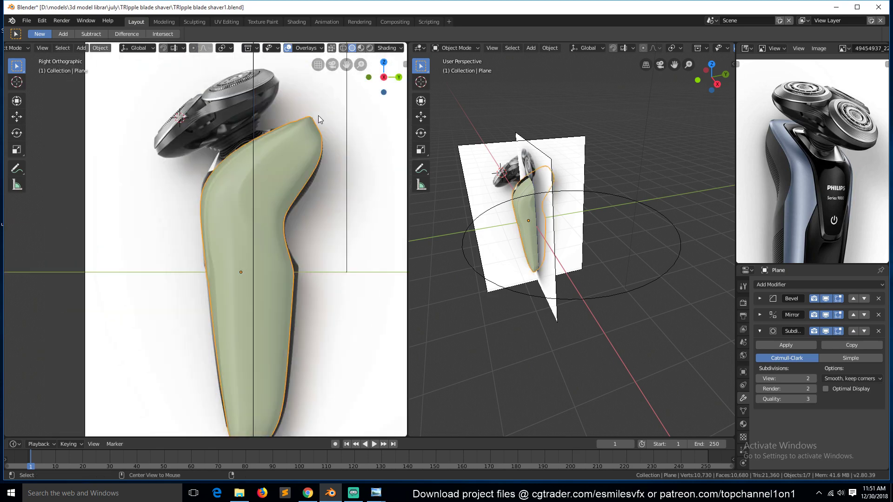
key("alt+h")
key("alt+a")
left_click_drag(346, 64, 357, 107)
scroll(264, 226, "up", 3)
middle_click_drag(264, 226, 322, 222)
left_click(323, 222)
key("Tab")
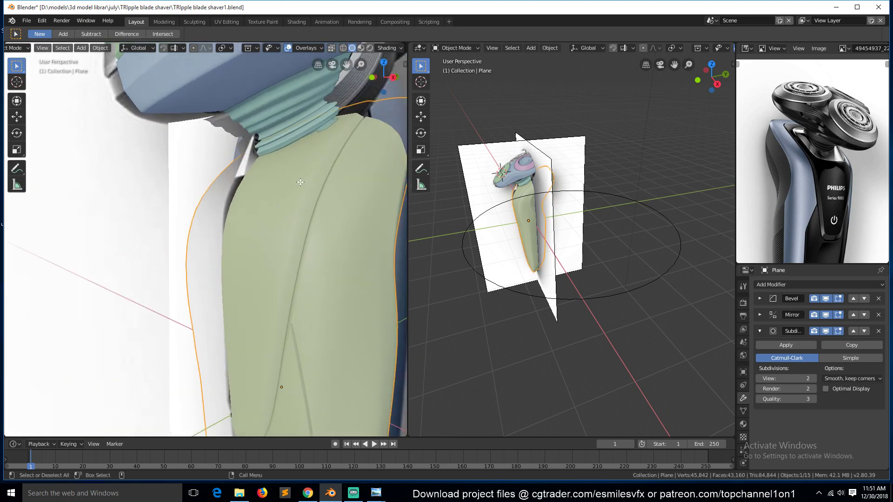
key("Tab")
middle_click_drag(301, 181, 275, 189)
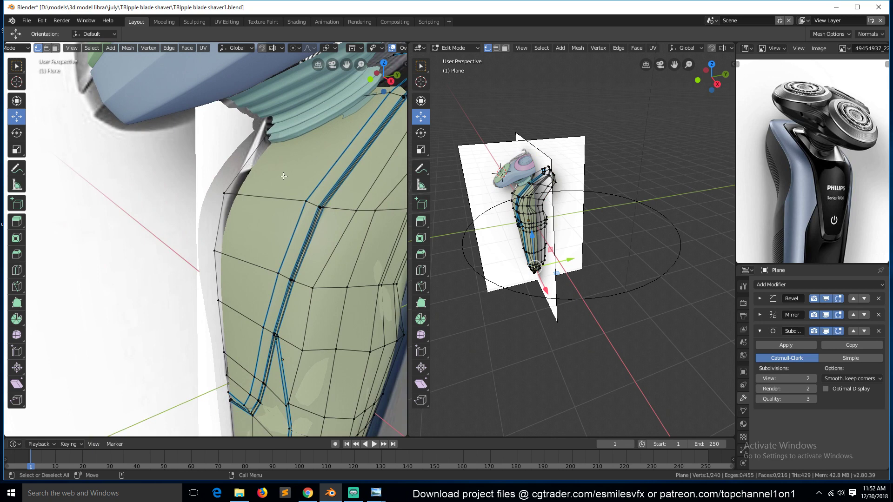
Step: Select the two sloping top faces of the body below the neck and inset them
key("alt+a")
key("3")
left_click(294, 153)
scroll(298, 146, "down", 3)
middle_click_drag(340, 138, 328, 143)
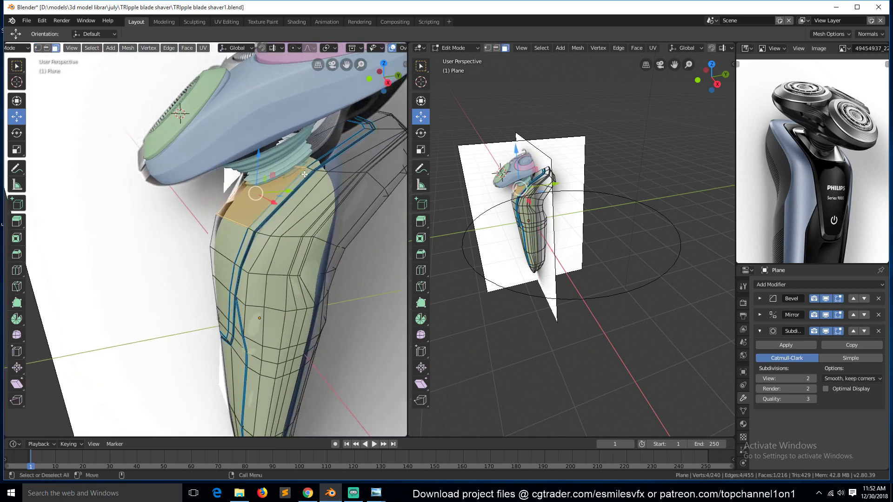
left_click(327, 144, "shift")
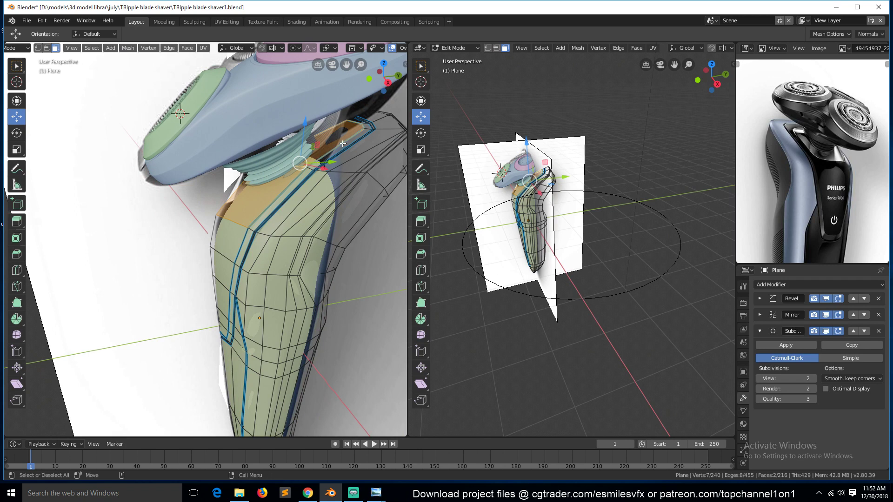
right_click(340, 134)
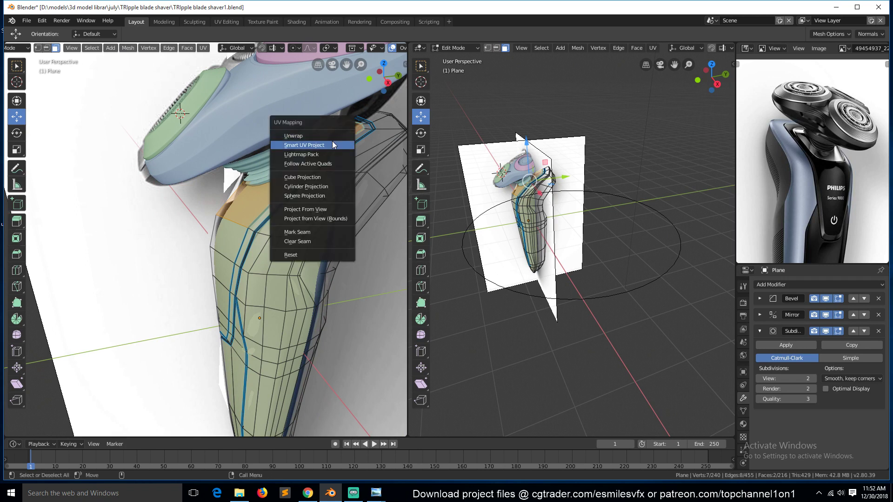
key("i")
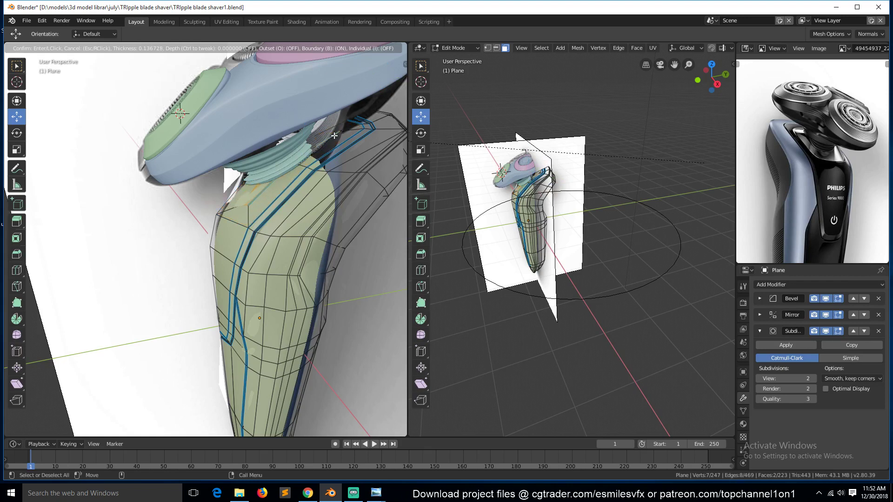
left_click(340, 179)
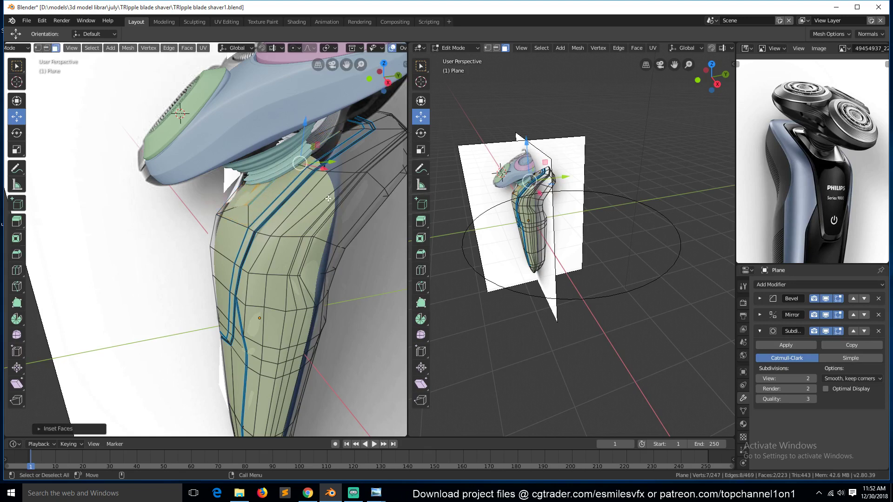
Step: Isolate the body in local view and turn off the viewport display of its Bevel and Subdivision modifiers
key("Tab")
key("KP_Divide")
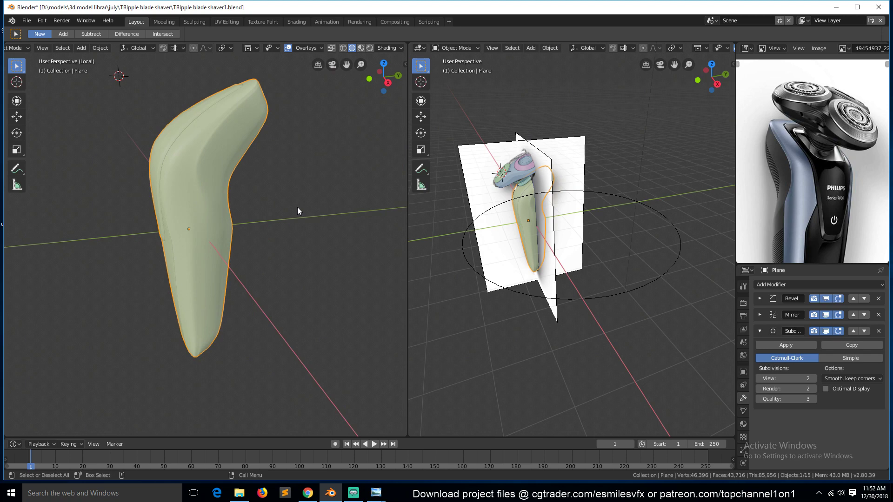
middle_click_drag(297, 210, 325, 140)
key("Tab")
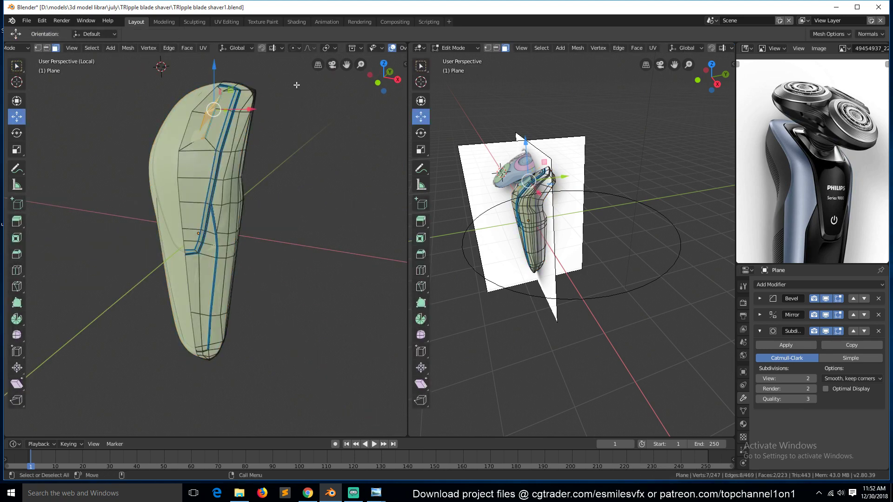
left_click_drag(346, 65, 394, 127)
scroll(284, 124, "up", 2)
middle_click_drag(281, 123, 296, 144)
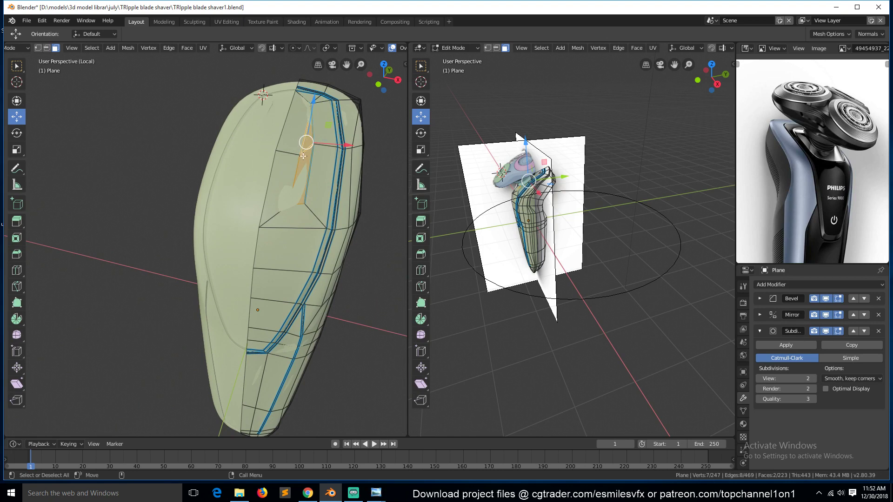
key("2")
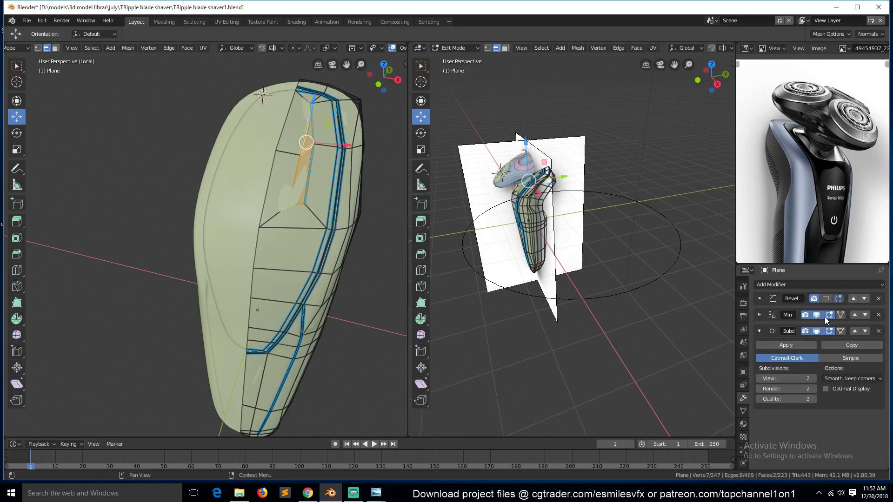
left_click(816, 331)
Step: Expand the upper centre-line edge to its two adjacent faces and delete their edges to open the body's top
left_click(293, 122)
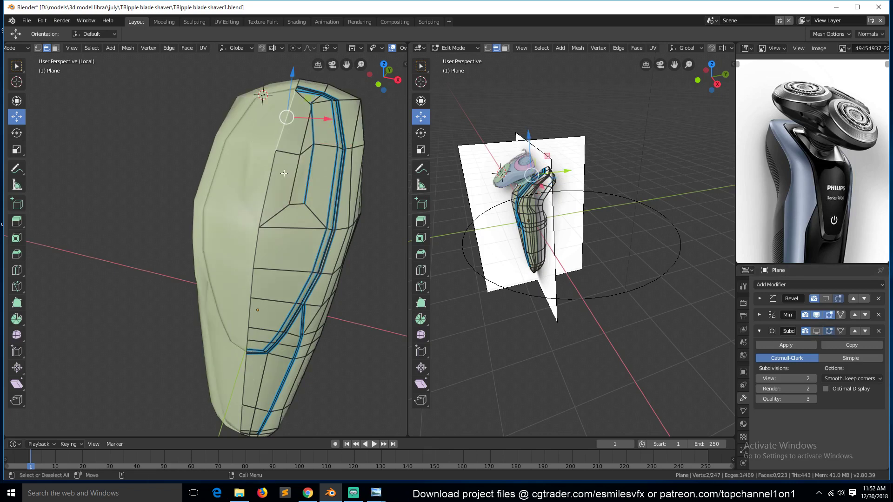
key("ctrl+3")
key("x")
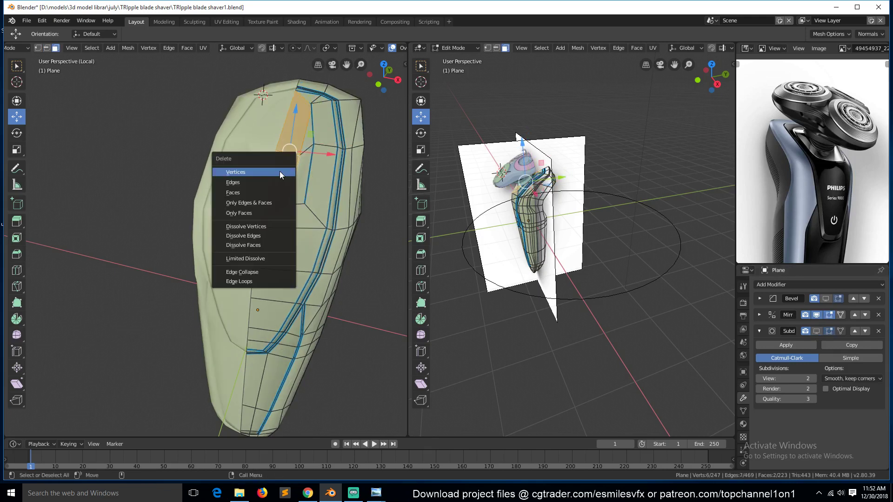
left_click(273, 181)
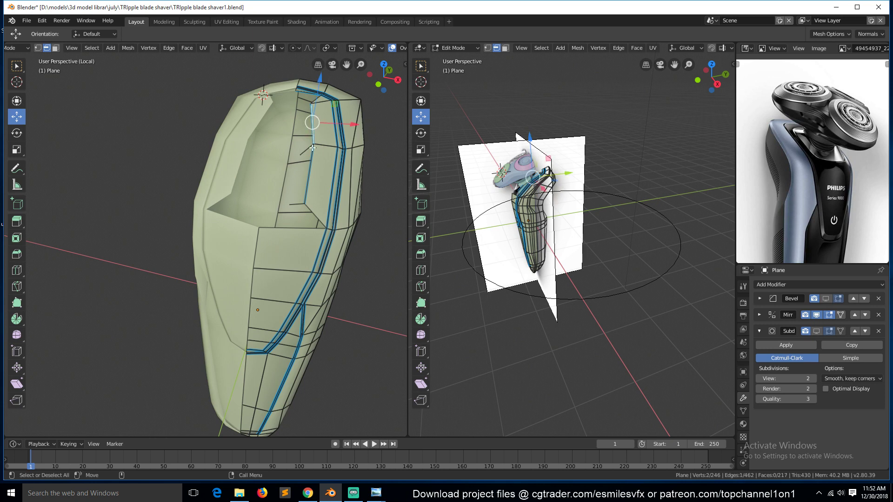
Step: Undo the edge deletion at the top of the body and delete the two selected centre faces instead
key("ctrl+z")
key("x")
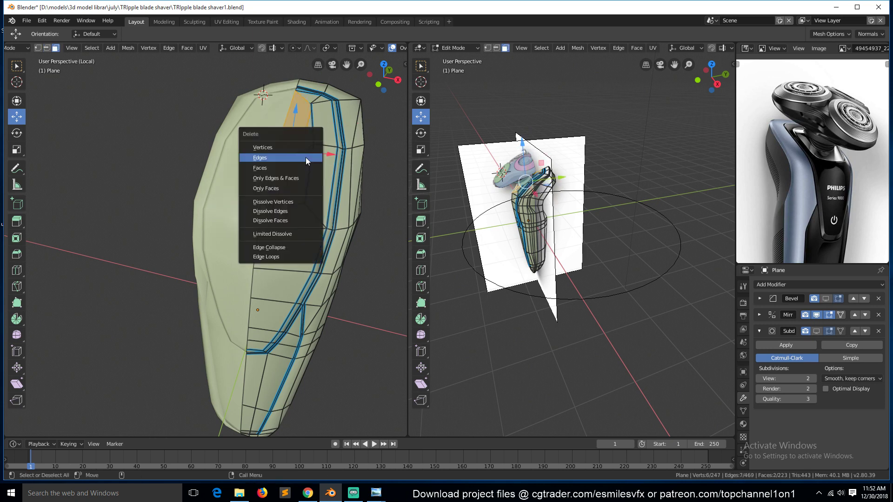
left_click(301, 167)
Step: Select the inner boundary edges of the resulting gap and move them onto the body's centre line
key("2")
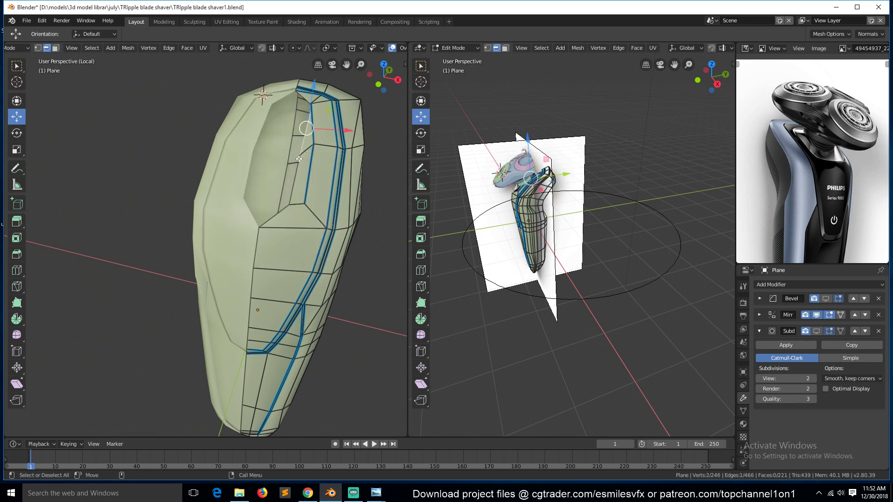
left_click(300, 149, "alt")
key("1")
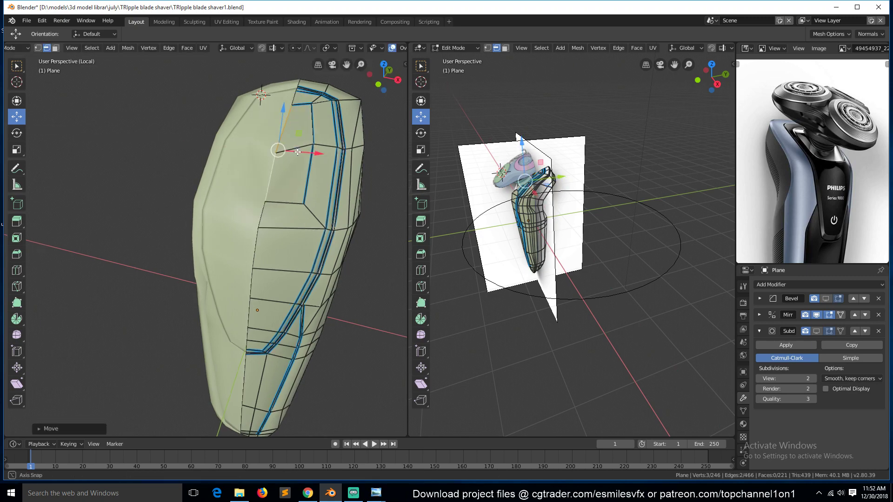
Step: Slide the upper, lower and middle centre-line vertices of the inset region along their edges to even out its outline
middle_click_drag(326, 153, 270, 127)
left_click(272, 134)
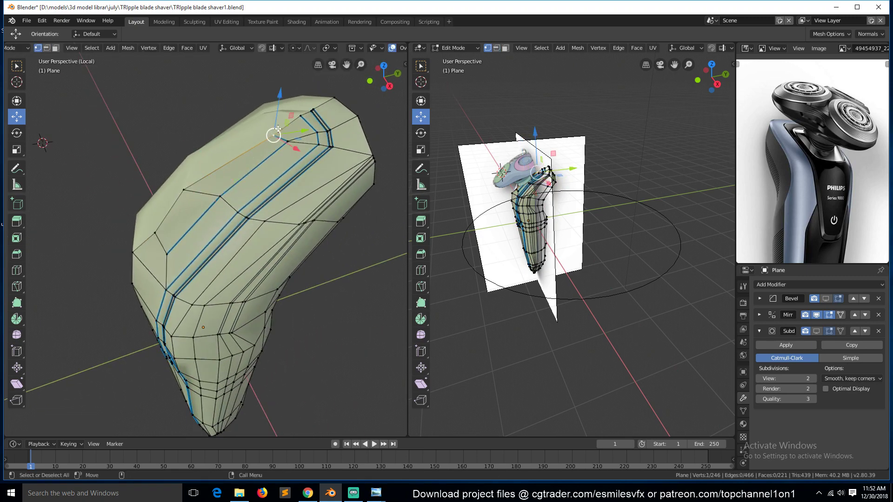
key("g")
key("g")
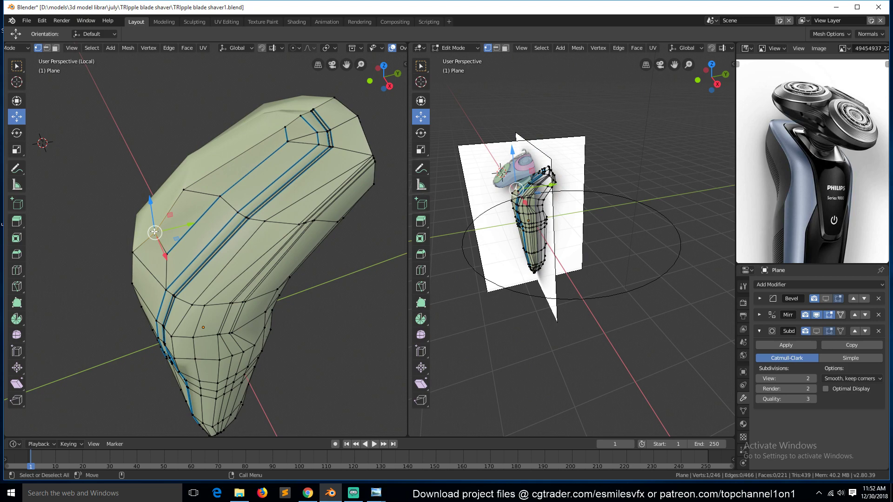
left_click(145, 238)
middle_click_drag(144, 238, 219, 149)
key("g")
key("g")
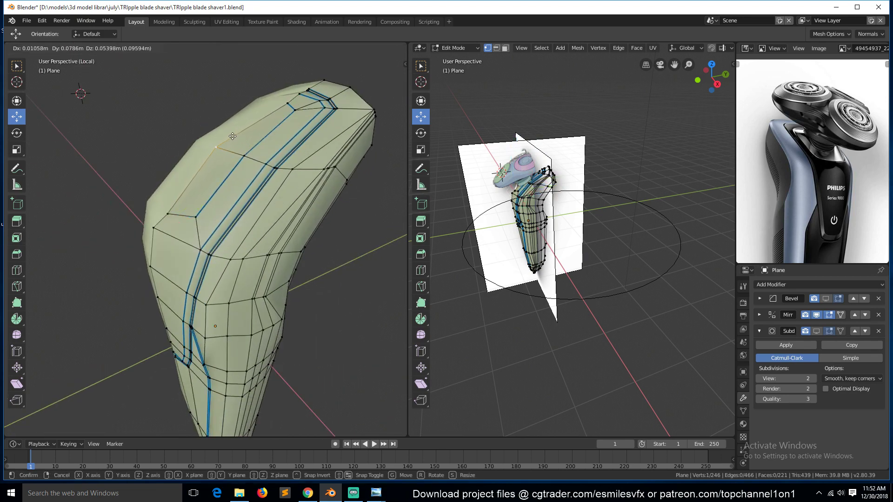
left_click(233, 137)
Step: Slide the inset's lower centre-line vertex slightly up along the centre line
middle_click_drag(233, 137, 204, 204)
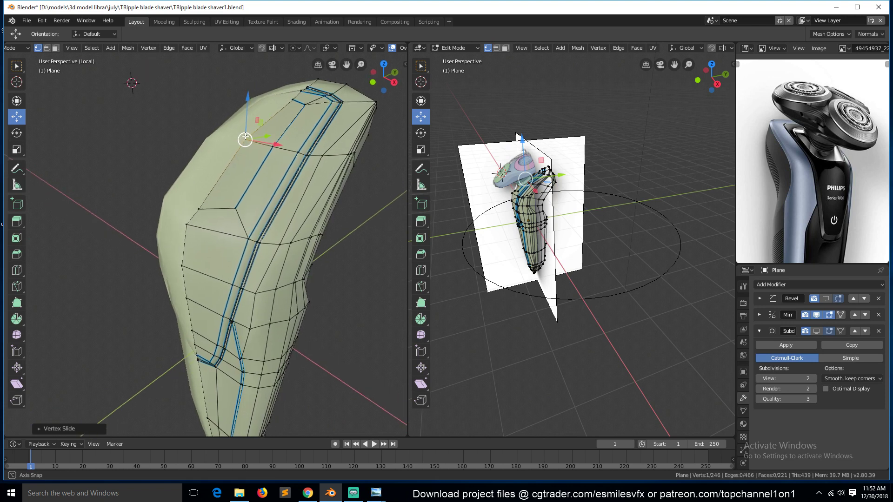
left_click(203, 208)
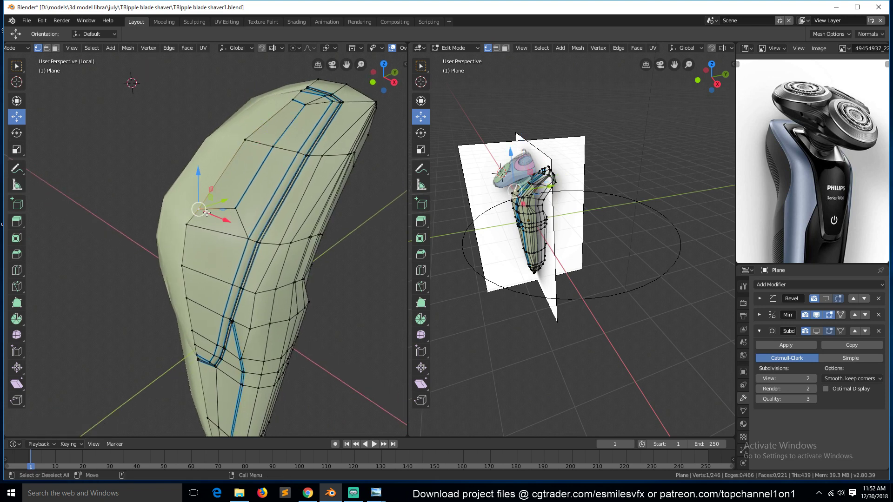
key("g")
key("g")
left_click(231, 181)
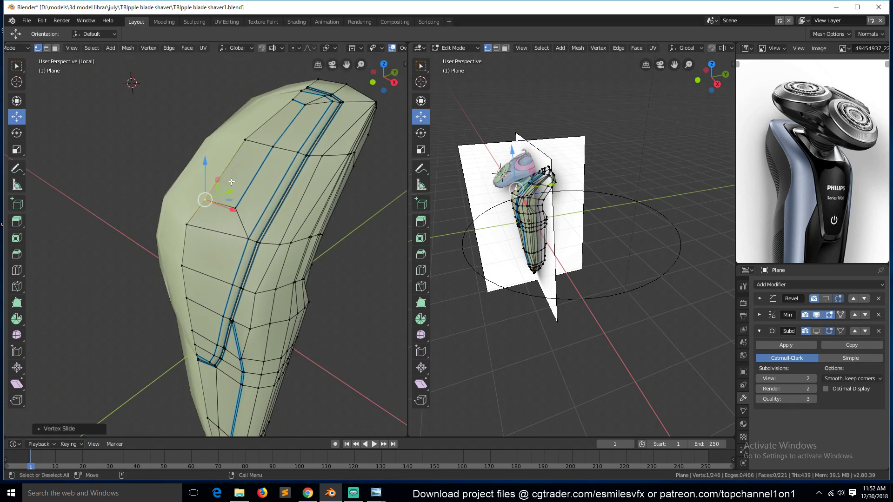
Step: Slide the short edges at the inset's upper end down the body and fine-tune their centre-line vertex along its edge
left_click(294, 97, "ctrl")
middle_click_drag(294, 97, 281, 138)
key("g")
key("g")
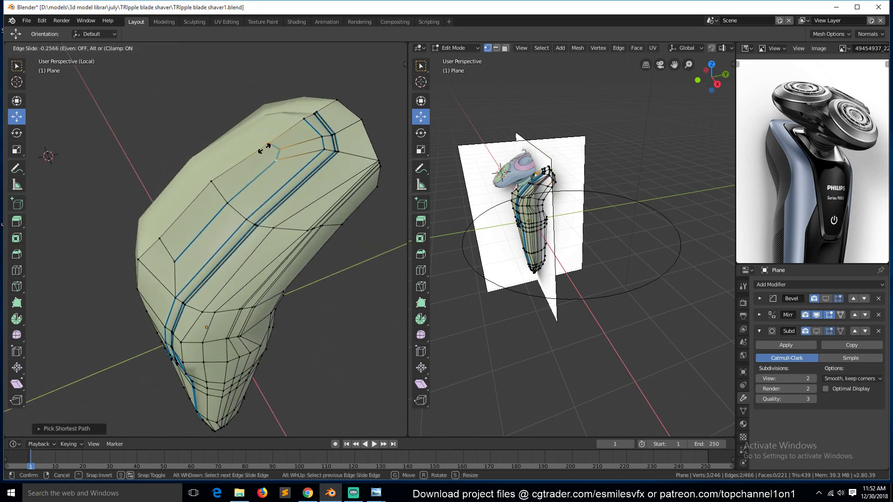
left_click(253, 153)
left_click(252, 153)
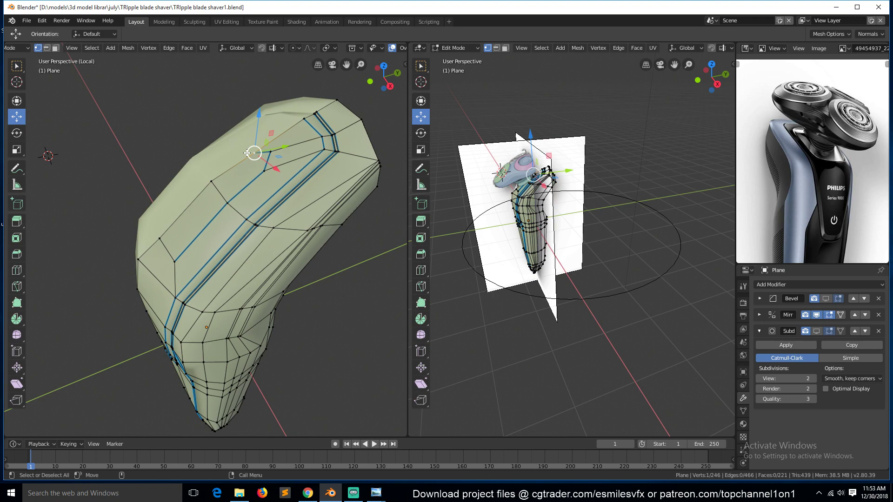
key("g")
key("g")
left_click(259, 147)
Step: Select the two faces inside the inset outline beside the centre line and save the file
key("KP_3")
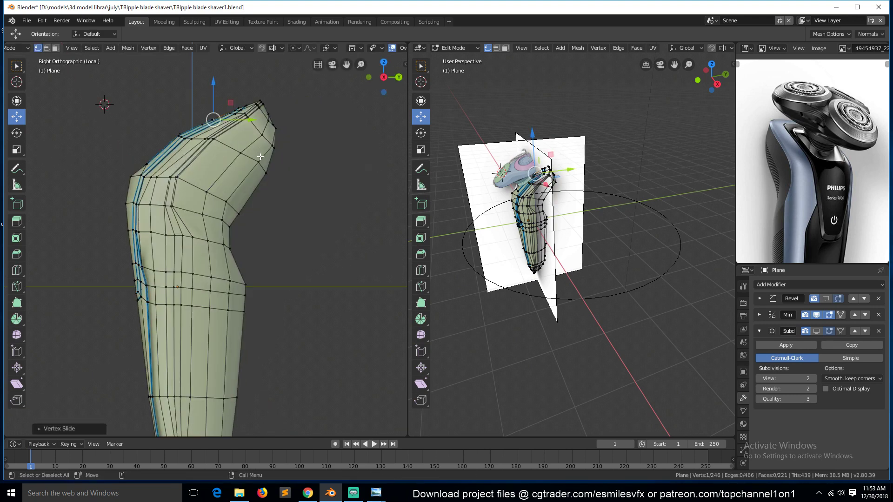
key("KP_Decimal")
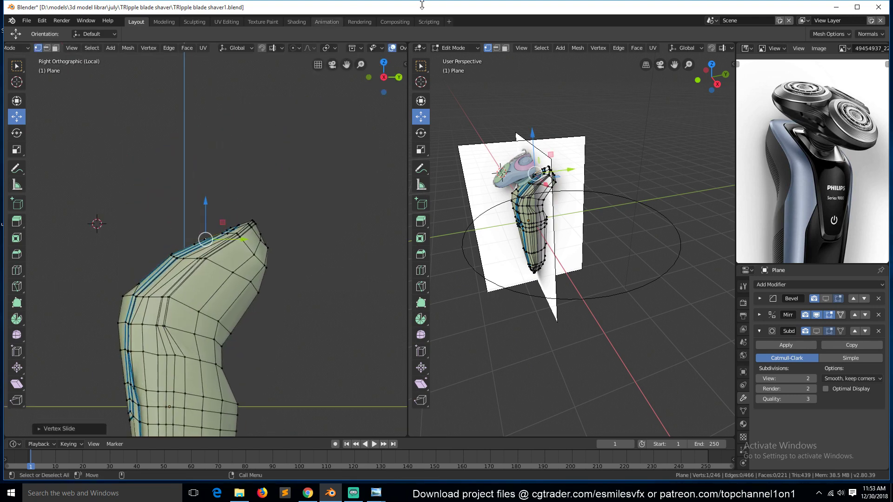
scroll(123, 307, "up", 8)
middle_click_drag(161, 251, 229, 283)
key("3")
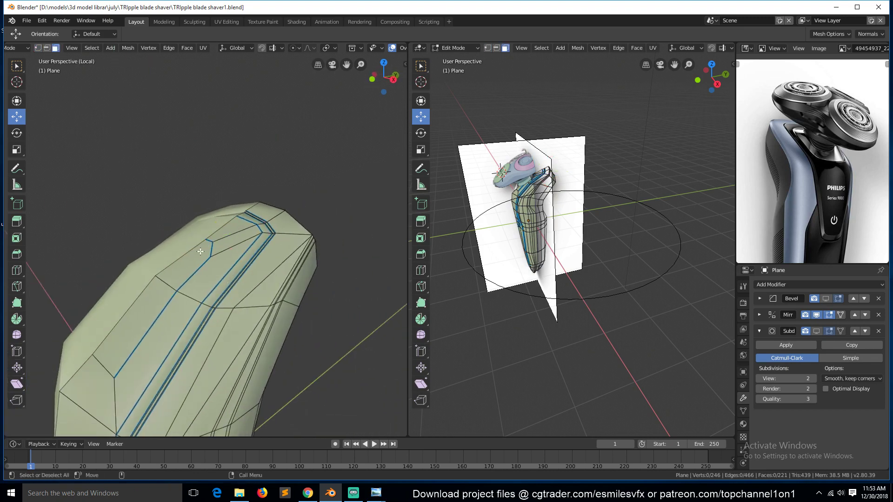
left_click(201, 252)
left_click(122, 327, "shift")
middle_click_drag(122, 326, 150, 387)
key("1")
scroll(219, 303, "up", 2)
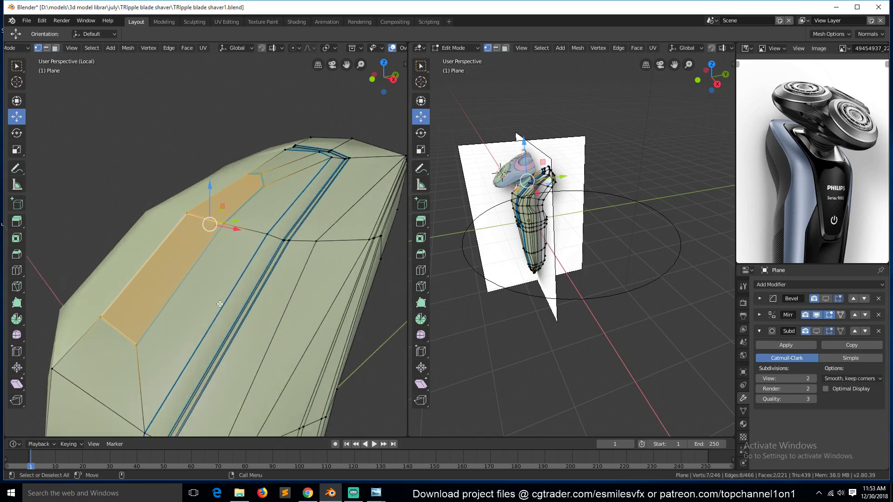
middle_click_drag(219, 302, 273, 311)
key("ctrl+s")
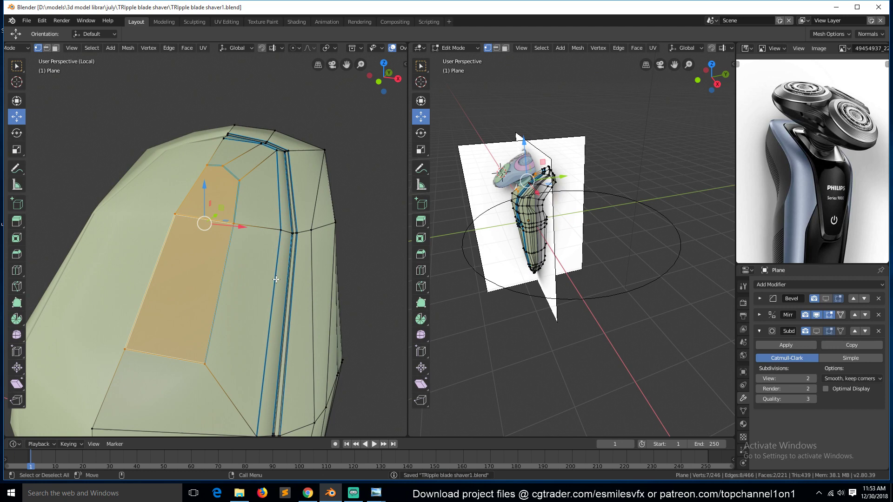
Step: Bevel the inset's outline edges, from the lower edge around to the upper one, with an offset of about 0.0046
key("i")
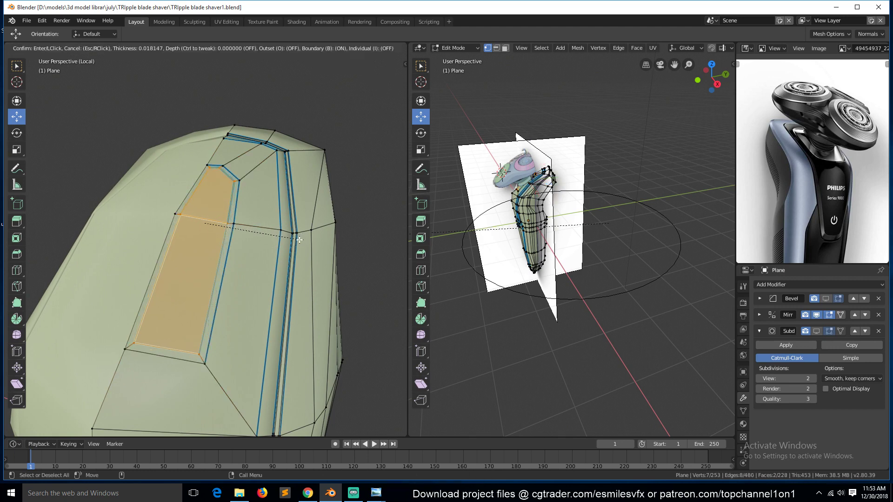
key("Escape")
key("2")
left_click(165, 354)
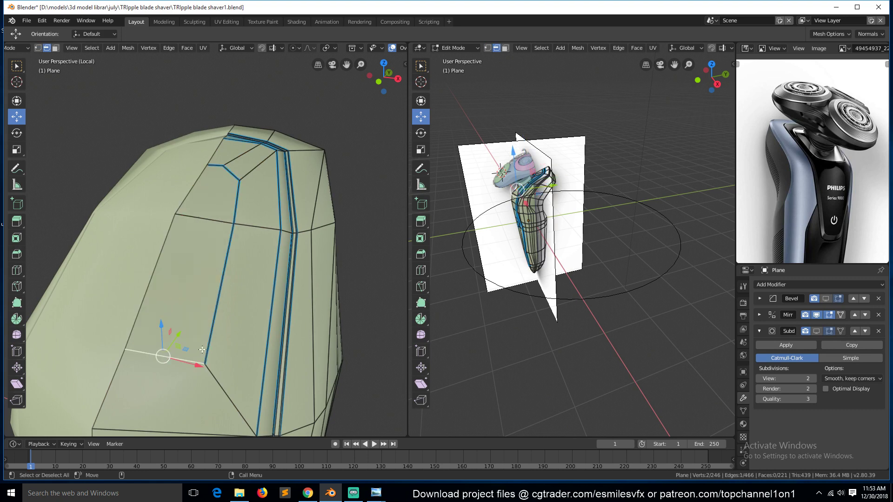
left_click(216, 167, "ctrl")
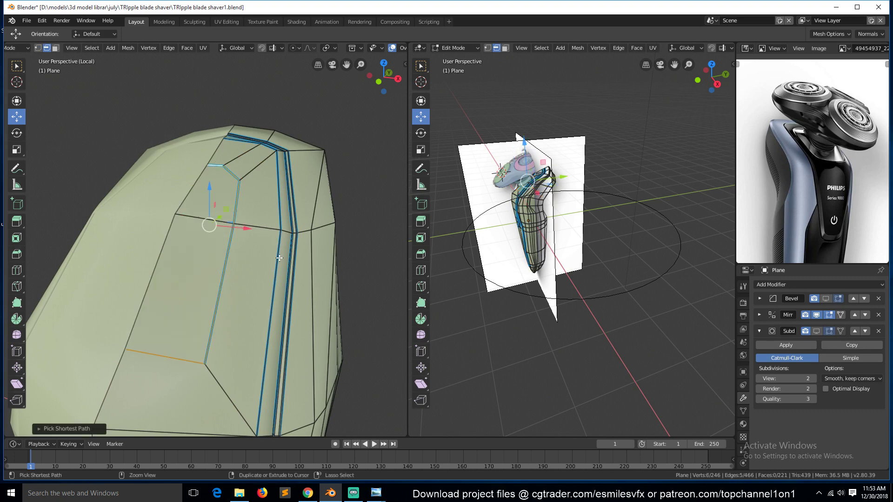
key("ctrl+b")
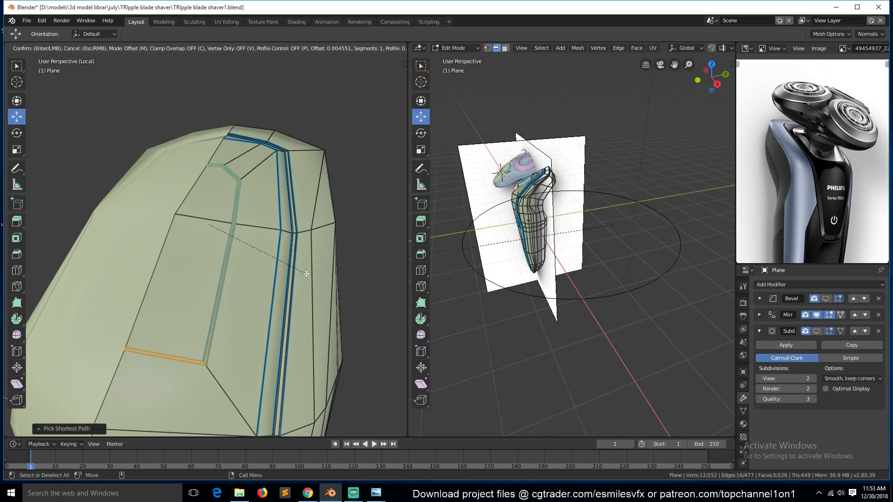
left_click(306, 273)
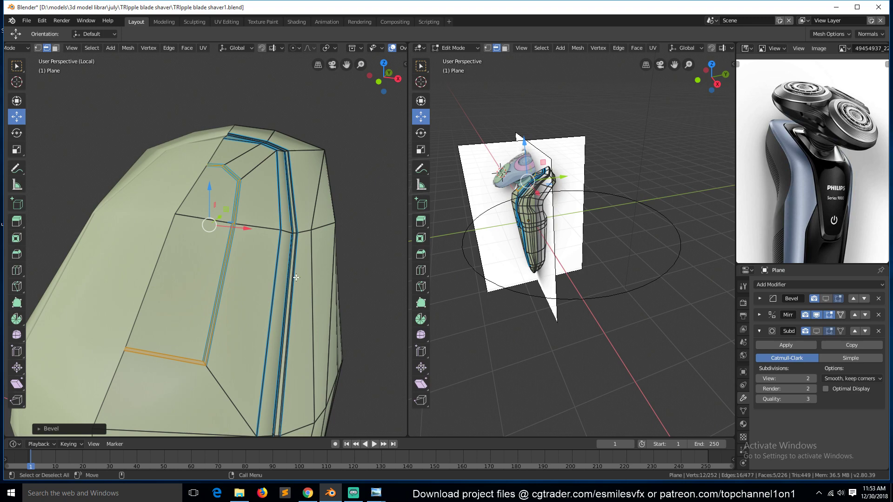
Step: Extrude the two faces inside the bevelled outline outward from the body
key("alt+a")
key("3")
left_click(213, 213)
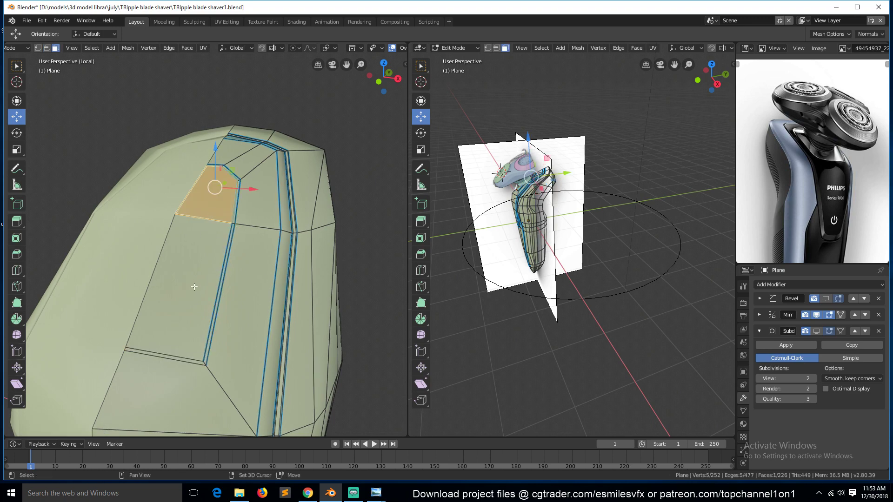
left_click(204, 261, "shift")
key("KP_3")
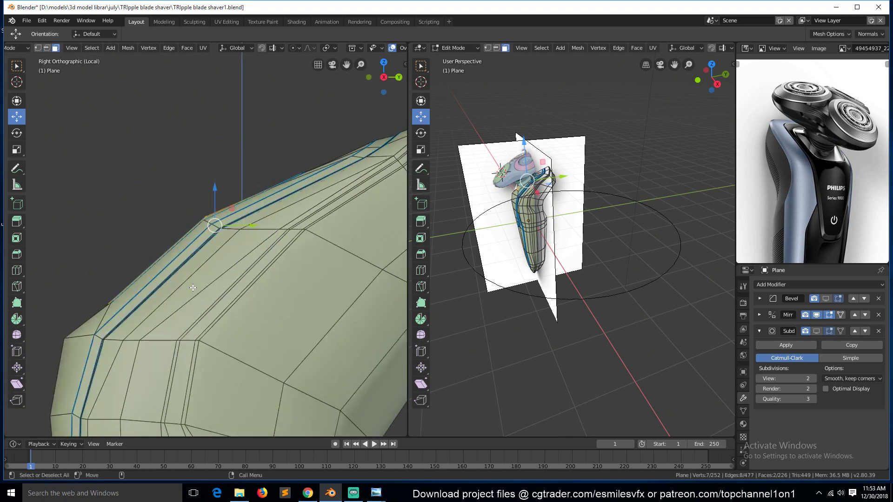
key("e")
left_click(192, 249)
Step: Scale the extruded faces to about 0.66 and shift them toward the centre line
key("s")
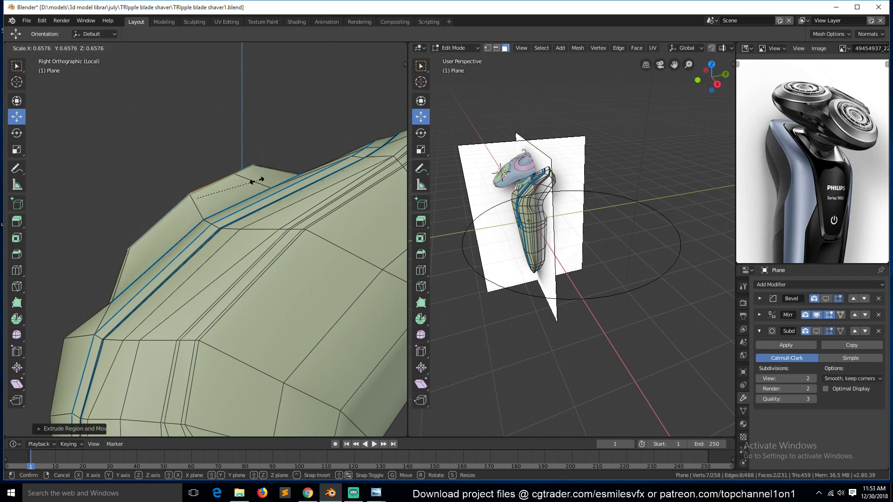
left_click(256, 181)
key("KP_1")
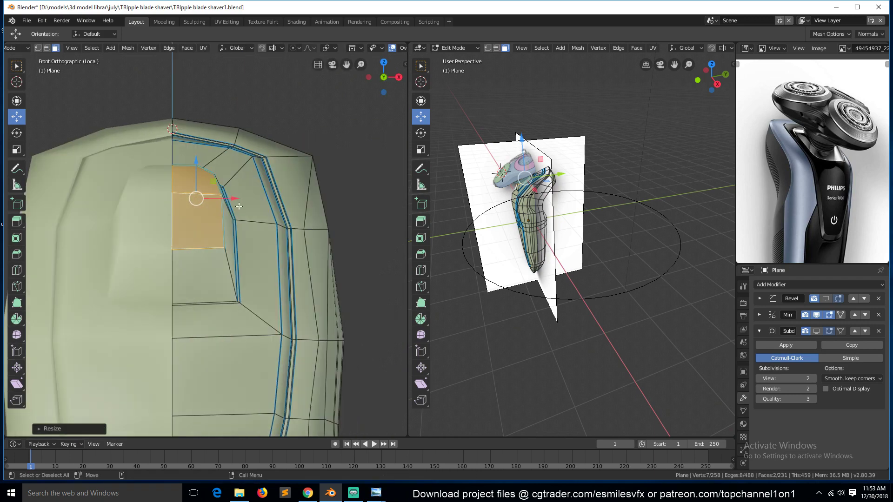
Step: Add a loop cut around the sides of the raised block and scale the loop to about 0.82
key("ctrl+r")
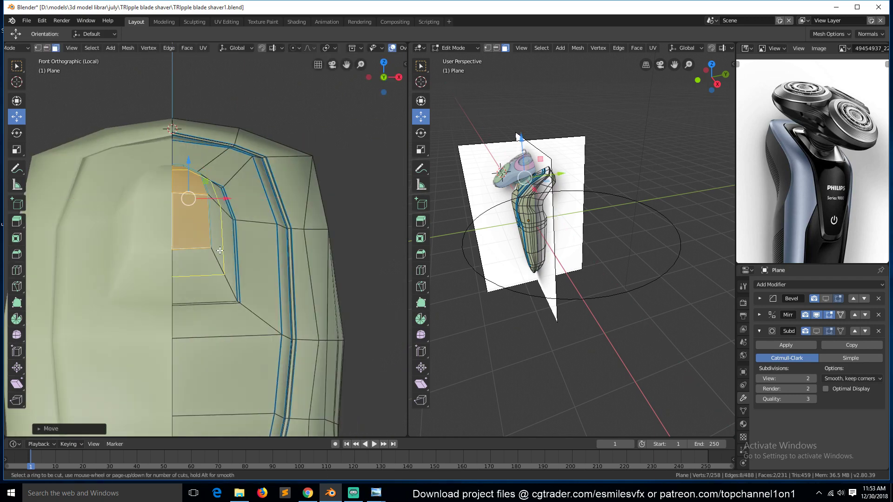
left_click(214, 253)
key("s")
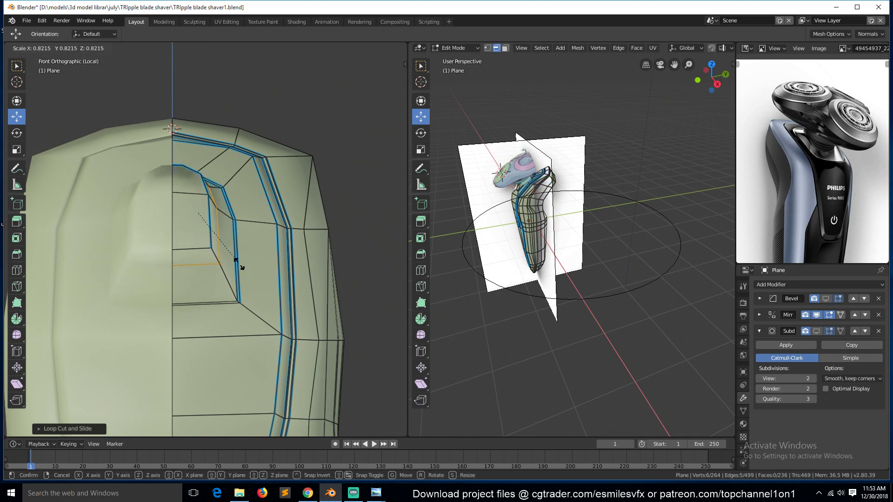
left_click(238, 263)
Step: Leave edit mode and turn the viewport display of the body's Bevel and Subdivision modifiers back on
key("KP_3")
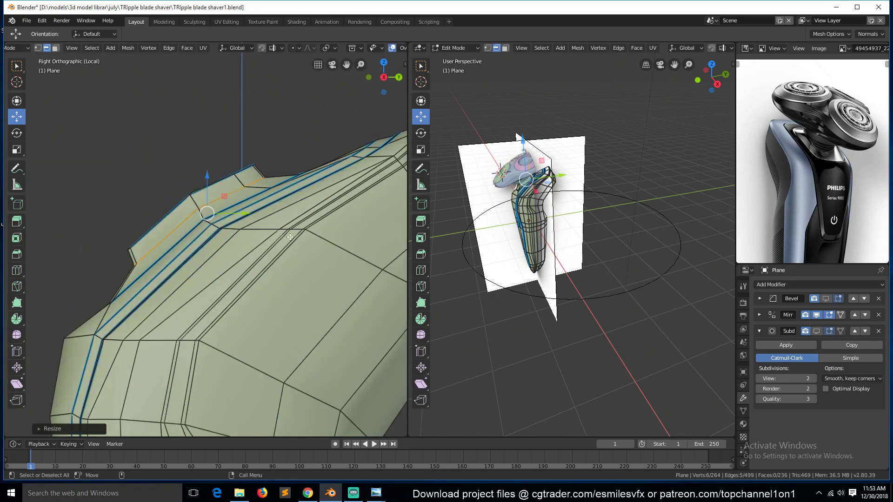
key("Tab")
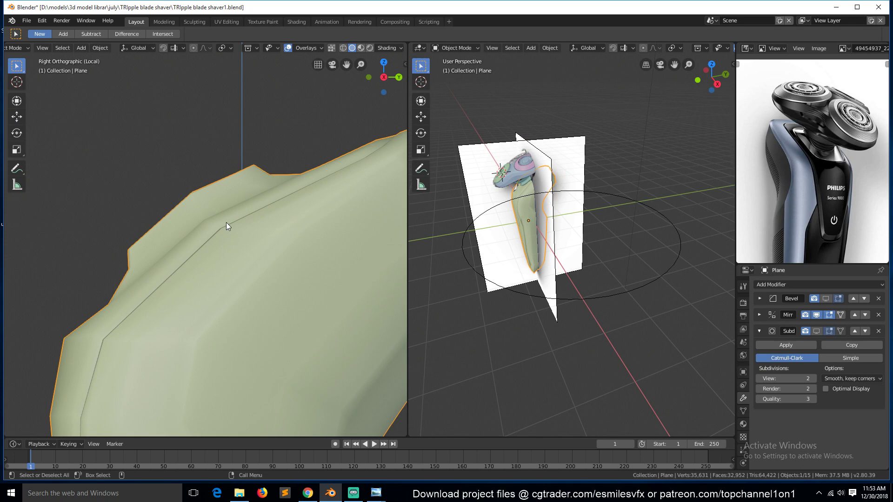
left_click(826, 298)
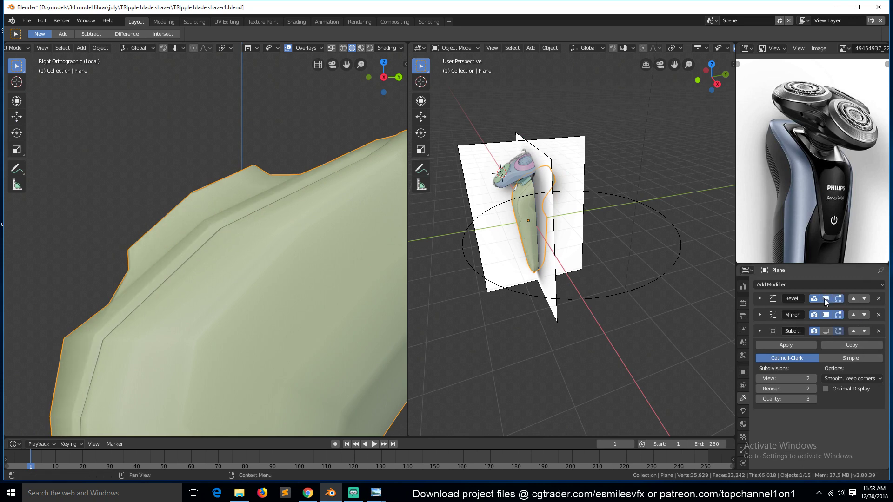
left_click(825, 331)
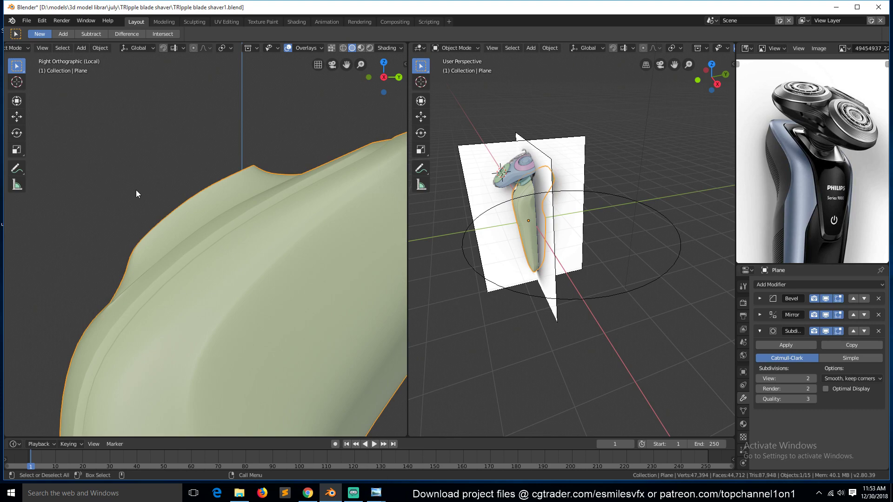
Step: Leave local view and hide the two reference image planes around the shaver
key("KP_Divide")
key("alt+a")
middle_click_drag(138, 191, 224, 158)
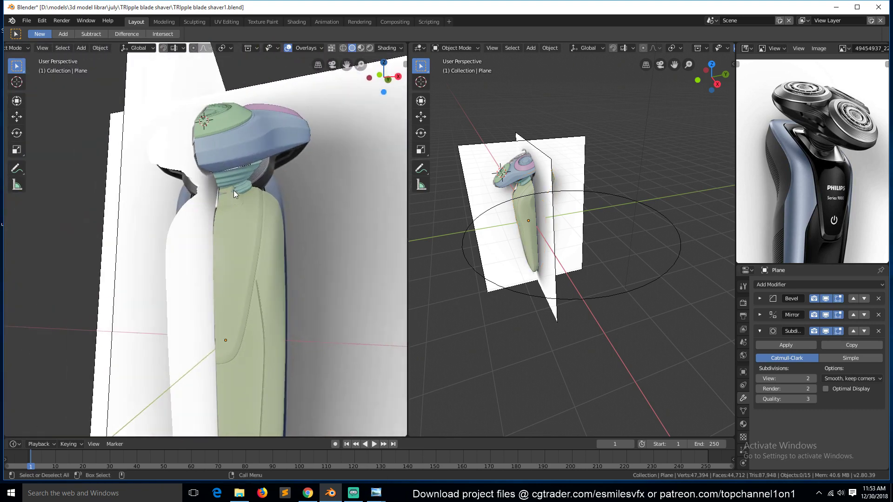
left_click(146, 186)
key("h")
left_click(128, 182)
key("h")
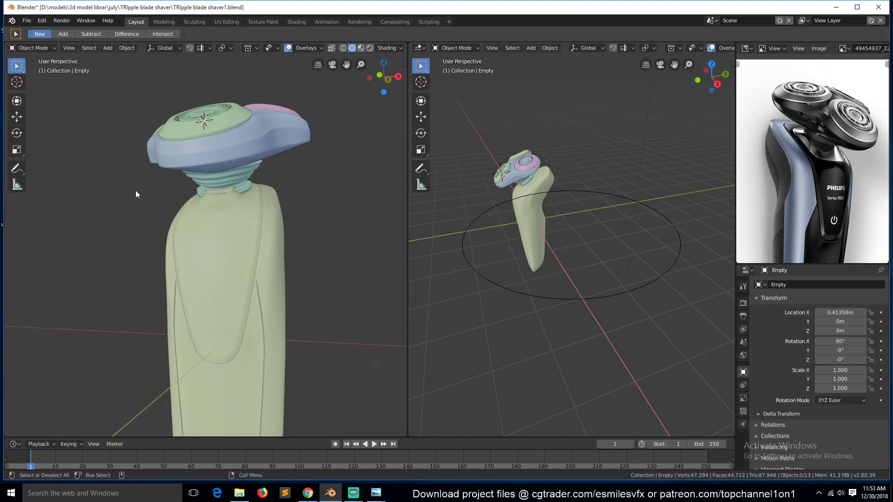
Step: Scale the head's ribbed neck down slightly so it sits closer to the raised mount on the body
key("KP_1")
scroll(137, 190, "up", 2)
middle_click_drag(167, 194, 132, 175)
left_click(281, 113)
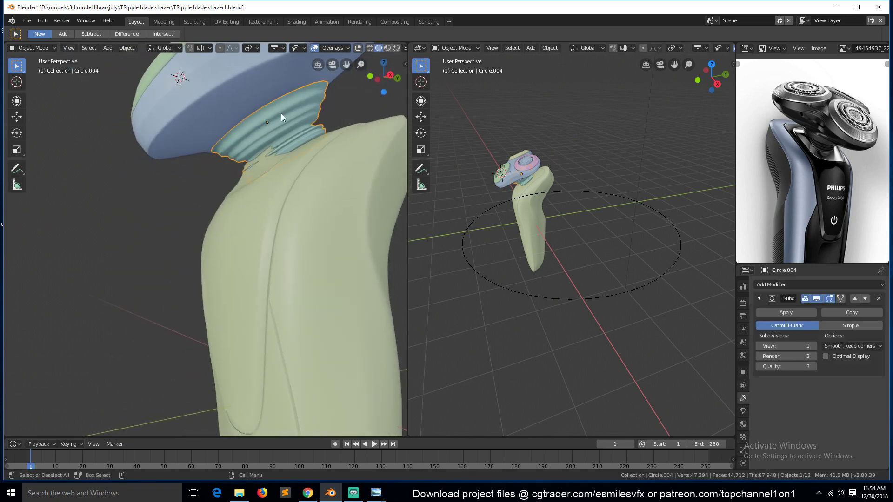
key("KP_3")
scroll(281, 113, "up", 2)
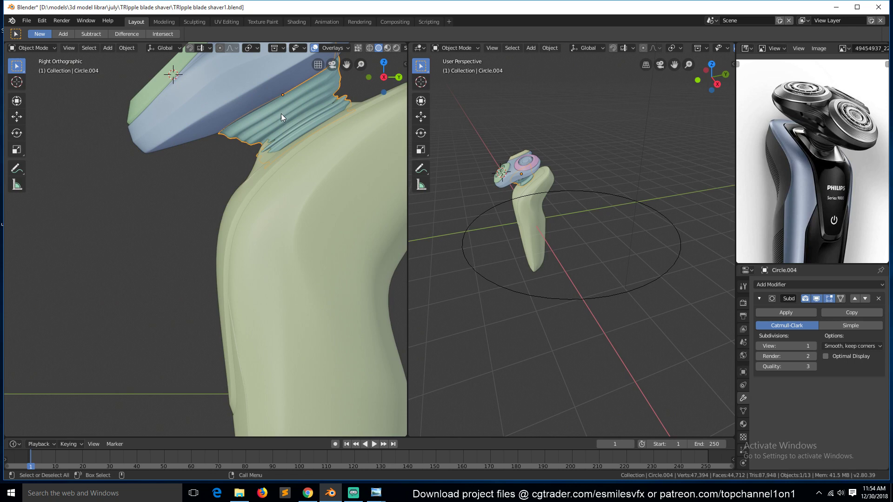
key("KP_1")
key("s")
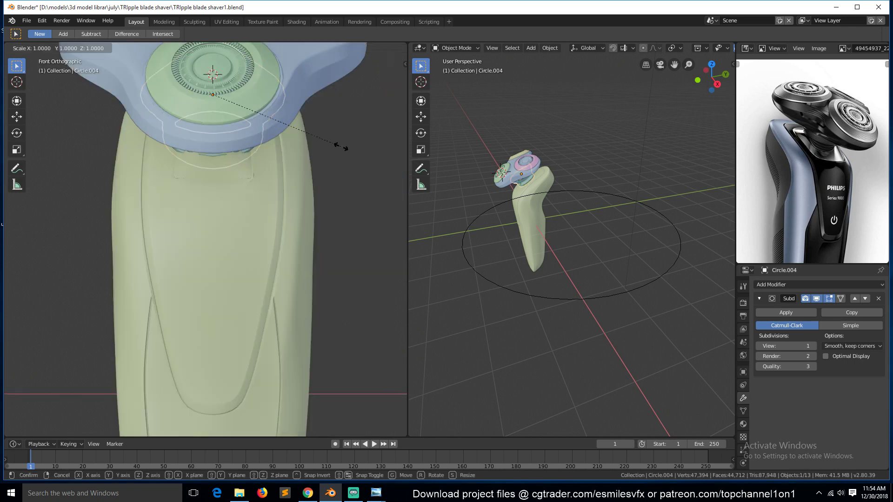
left_click(314, 134)
middle_click_drag(313, 134, 378, 180)
left_click(378, 180)
Step: In the body's mesh, set the crease to 1 on both edge loops bordering the narrow strip around the mount's base
scroll(272, 183, "up", 4)
left_click(311, 168)
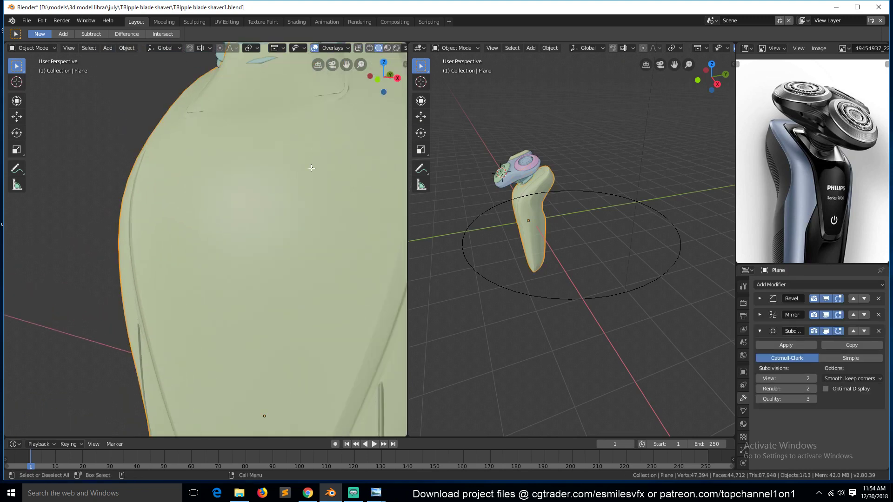
key("Tab")
scroll(285, 212, "down", 2)
middle_click_drag(285, 211, 275, 212)
left_click(314, 132, "alt")
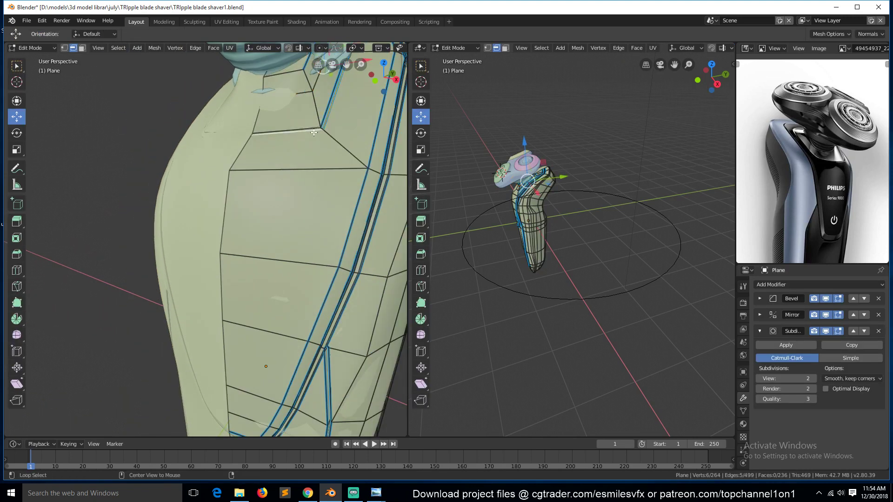
left_click(314, 133, "alt+shift")
key("ctrl+e")
left_click(336, 149)
type("1")
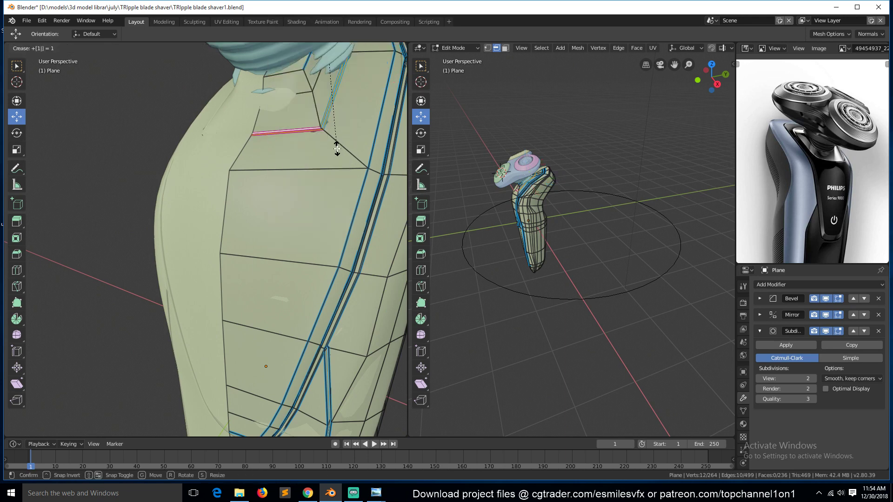
key("Return")
Step: Set the bevel weight of the two selected mount edge loops to 1, then return to object mode
key("ctrl+e")
left_click(337, 159)
type("1")
key("Return")
key("alt+a")
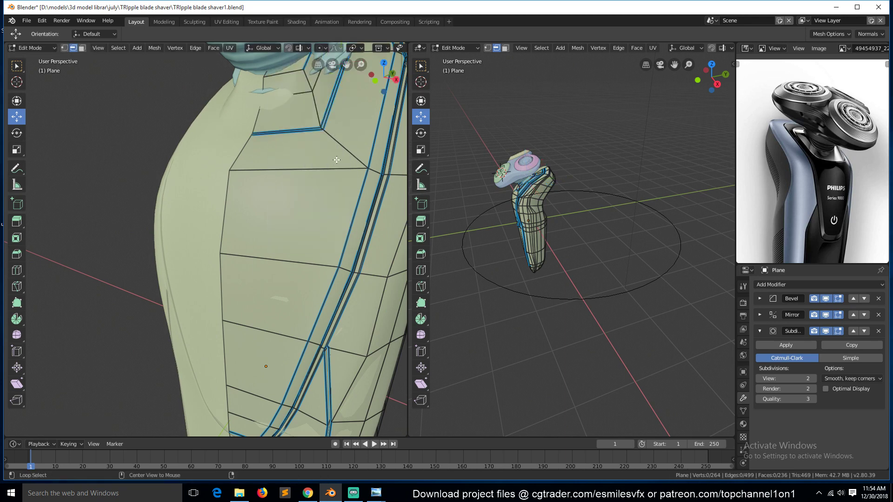
key("Tab")
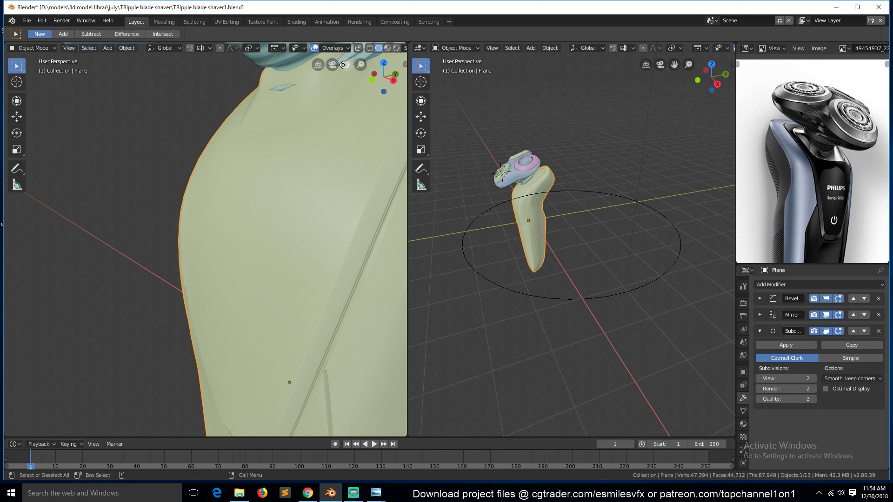
Step: Extrude the narrow face loop around the mount's base inward by about 0.007 m to form a seam groove, then leave edit mode
left_click_drag(342, 65, 294, 155)
scroll(324, 224, "up", 1)
key("Tab")
key("3")
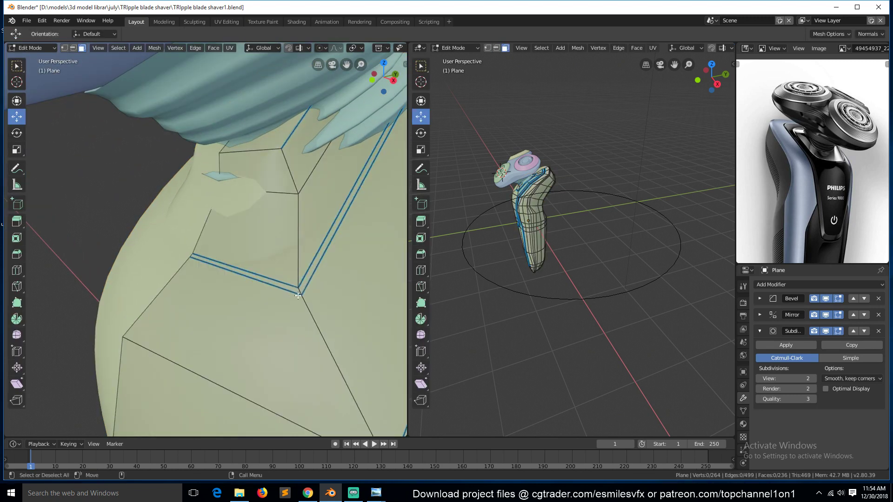
left_click(305, 293, "alt")
key("e")
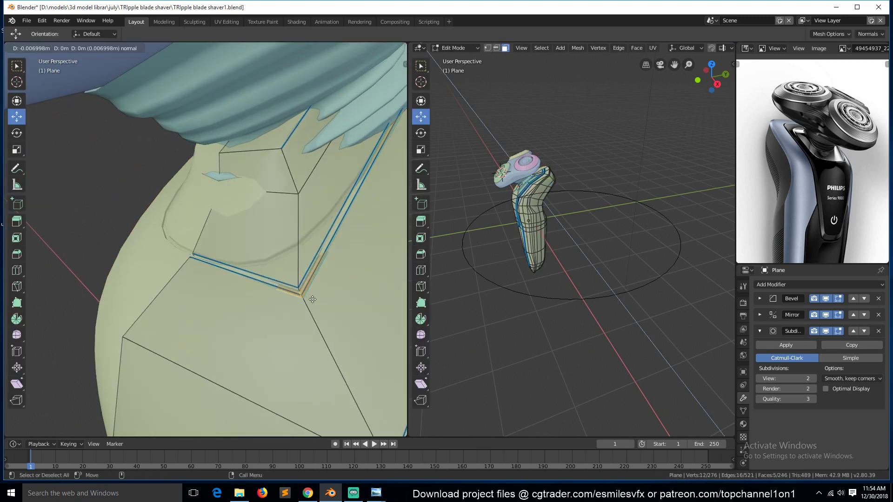
left_click(314, 303)
key("Tab")
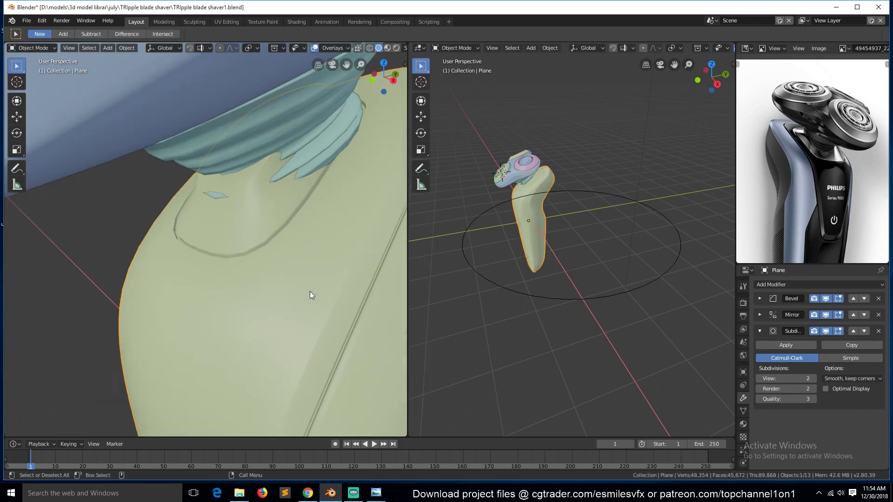
middle_click_drag(329, 260, 285, 209)
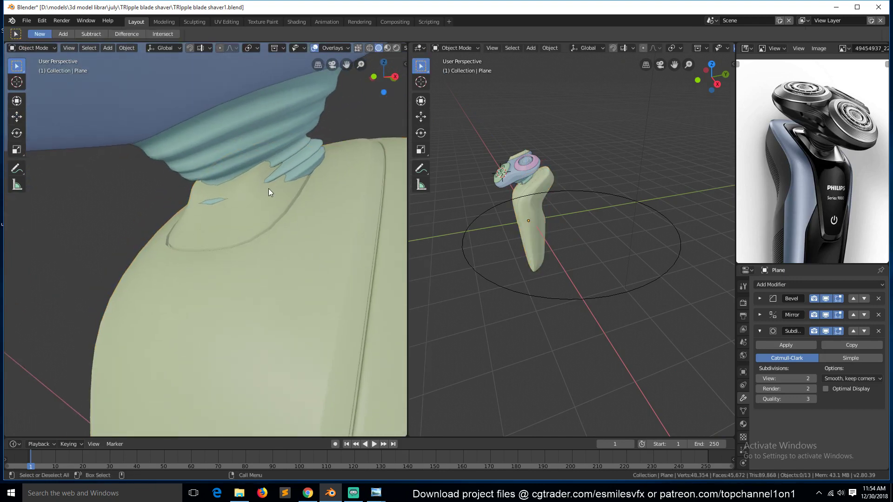
Step: Edge-slide the front edge of the mount's top face slightly down the mount
key("Tab")
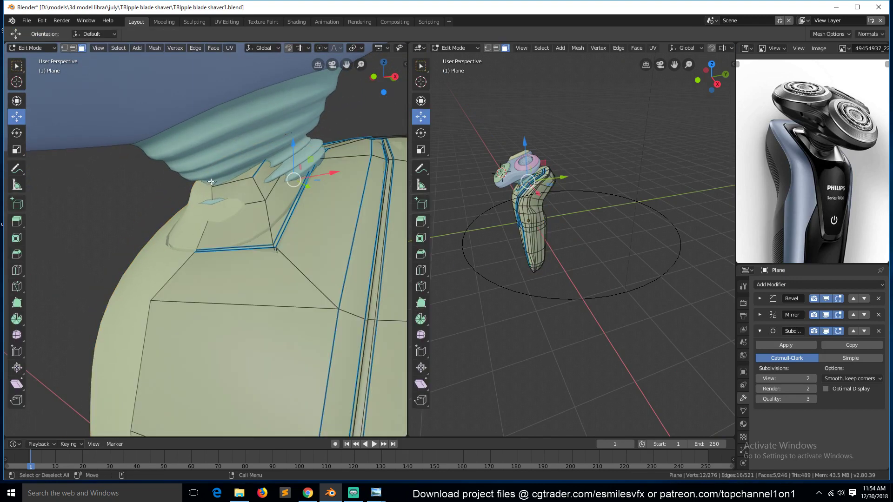
left_click(234, 177)
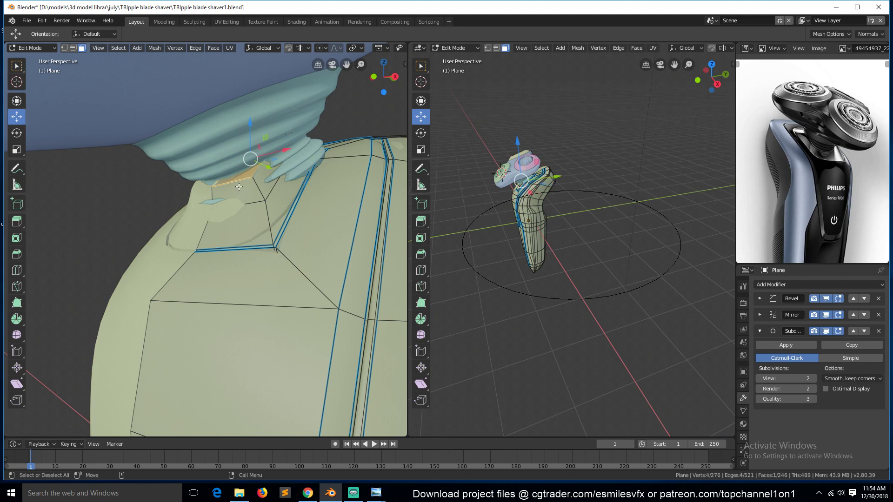
key("2")
left_click(239, 185)
key("g")
key("g")
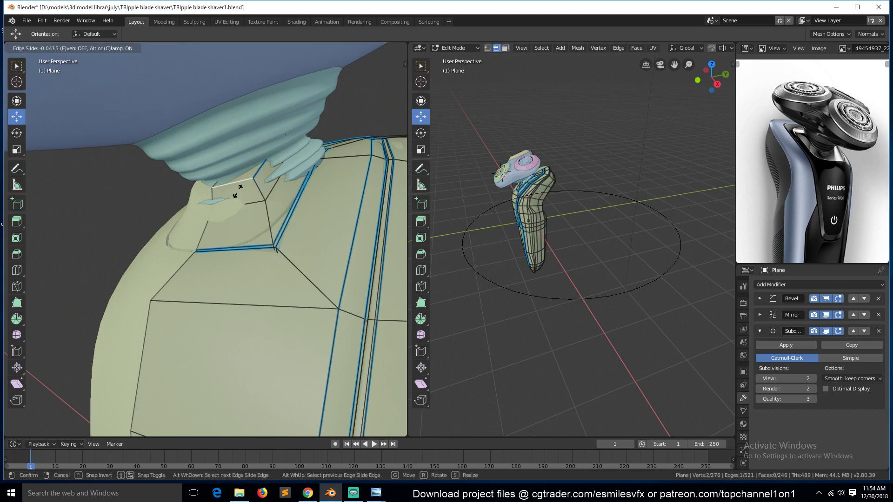
left_click(240, 198)
Step: Delete the mount's top face beneath the ribbed neck and leave edit mode
key("3")
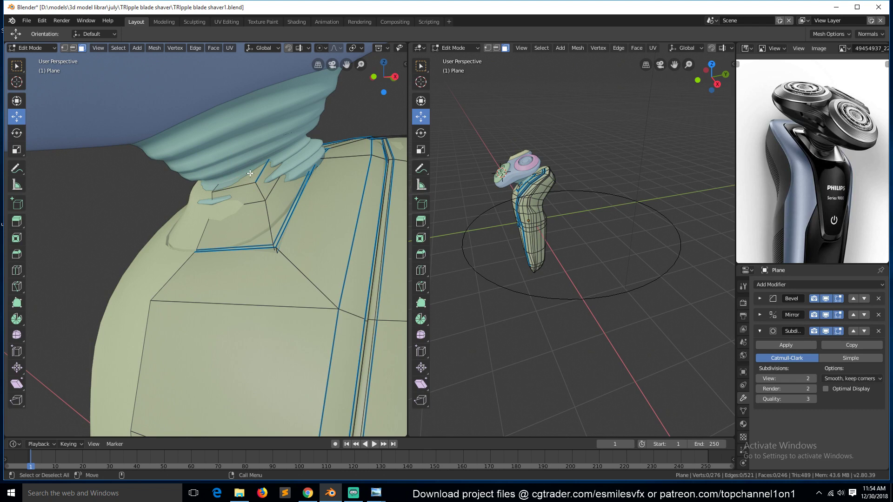
left_click(247, 180)
key("x")
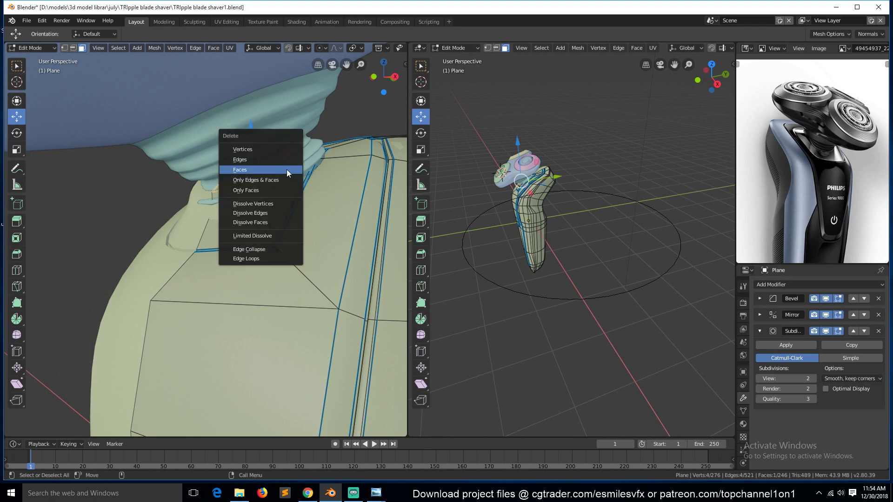
left_click(288, 170)
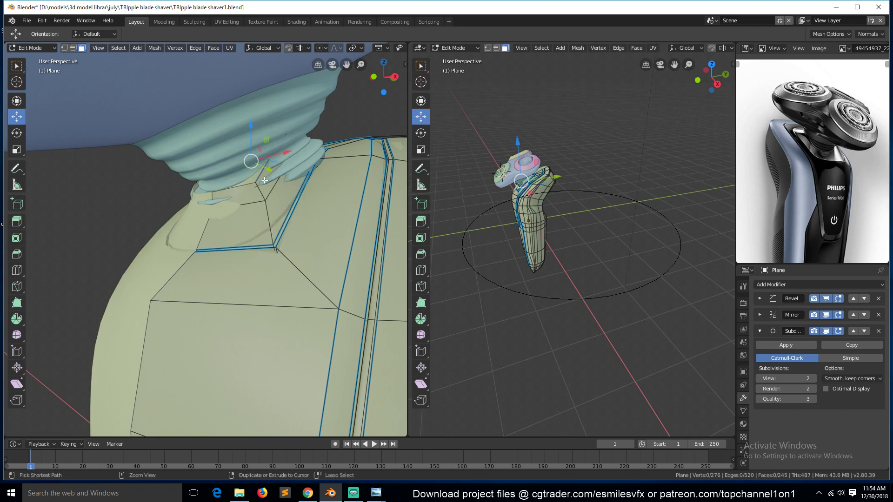
key("Tab")
Step: Narrow the ribbed neck along the X axis so its lower ribs fit the width of the mount
mouse_move(316, 146)
middle_mouse_down()
mouse_move(372, 155)
mouse_move(312, 151)
middle_mouse_up()
left_click(273, 152)
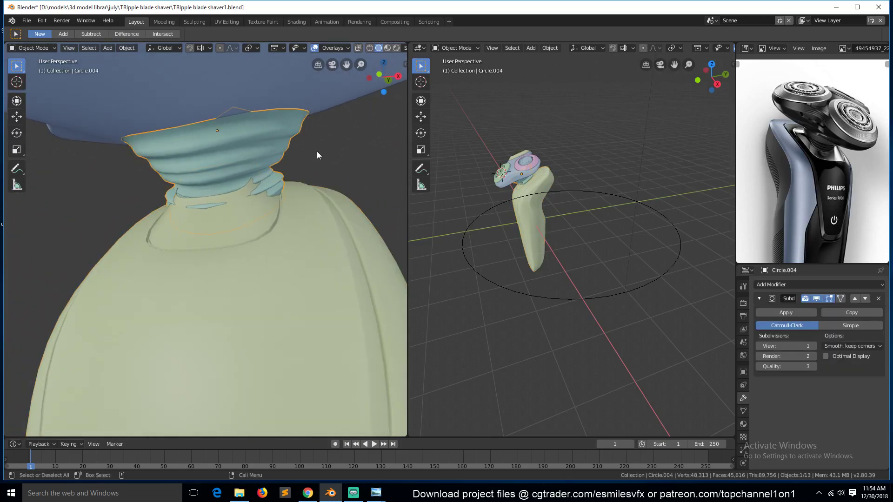
key("s")
key("x")
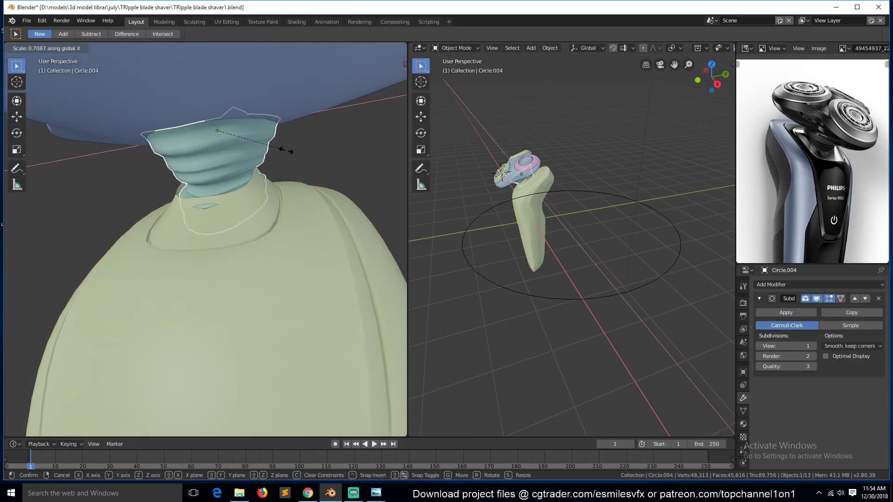
left_click(298, 154)
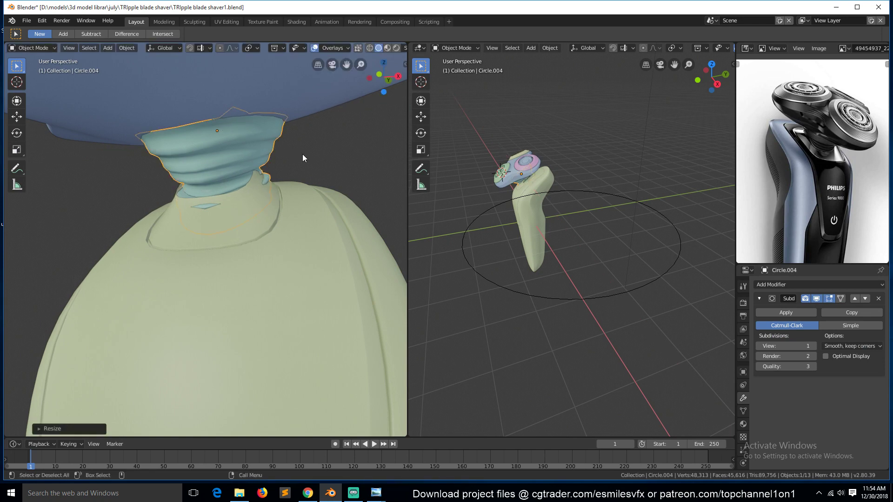
key("KP_1")
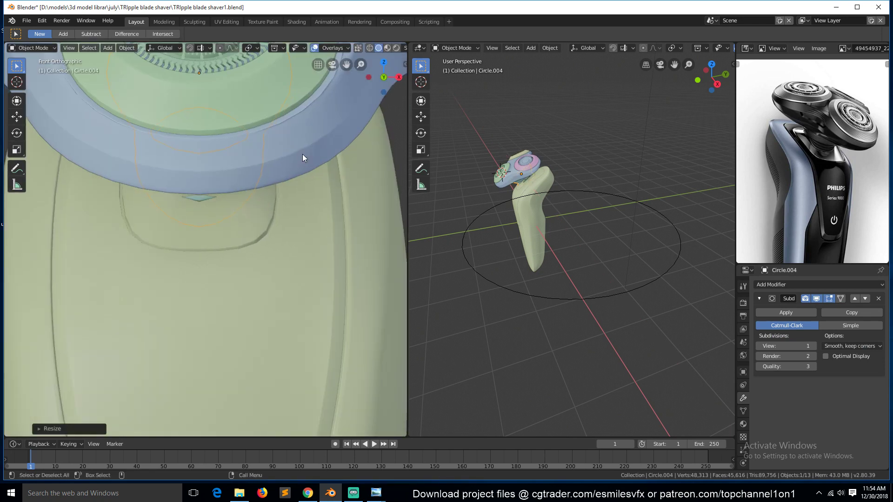
key("KP_3")
middle_click_drag(303, 154, 342, 157)
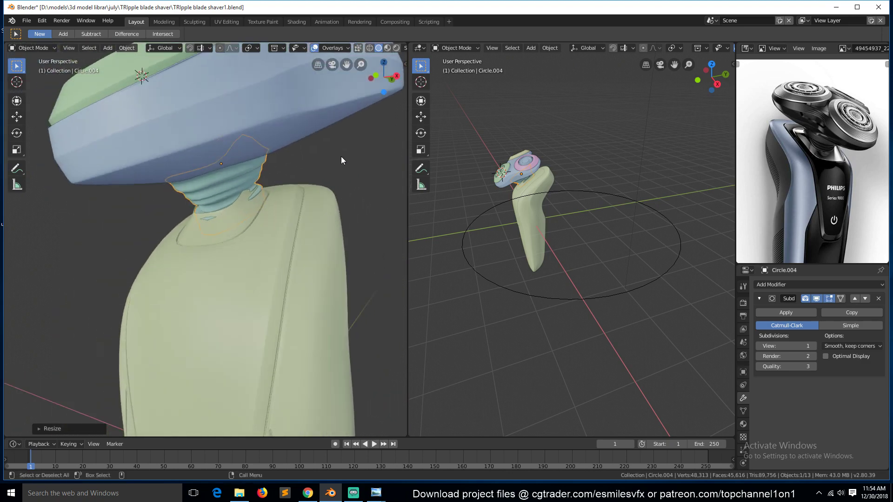
Step: Open the ribbed neck for vertex editing and try to separate three vertices from the sides of its lower ribs
key("Tab")
key("1")
left_click(264, 192)
middle_click_drag(264, 192, 131, 198)
left_click(150, 191, "shift")
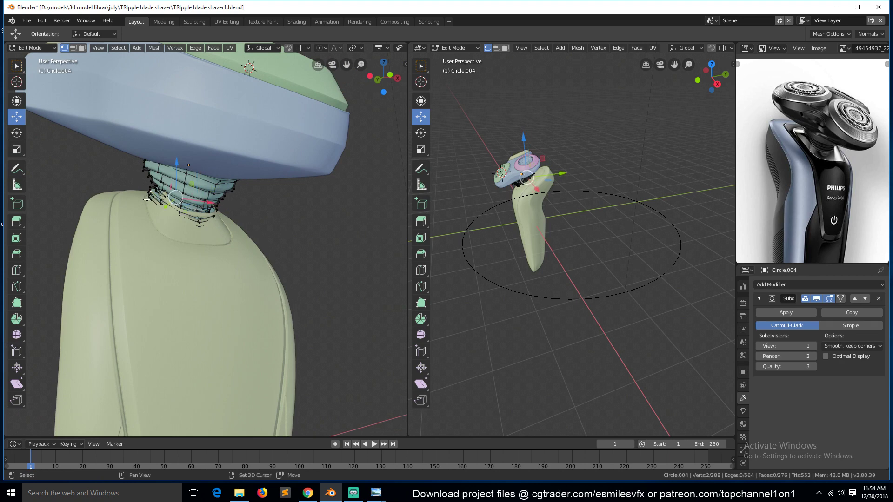
left_click(151, 199, "shift")
middle_click_drag(227, 218, 270, 224)
key("p")
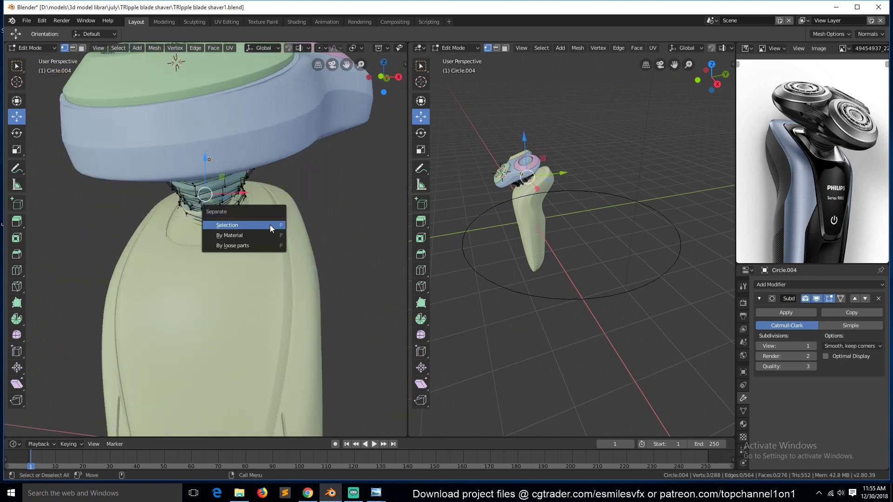
left_click(269, 225)
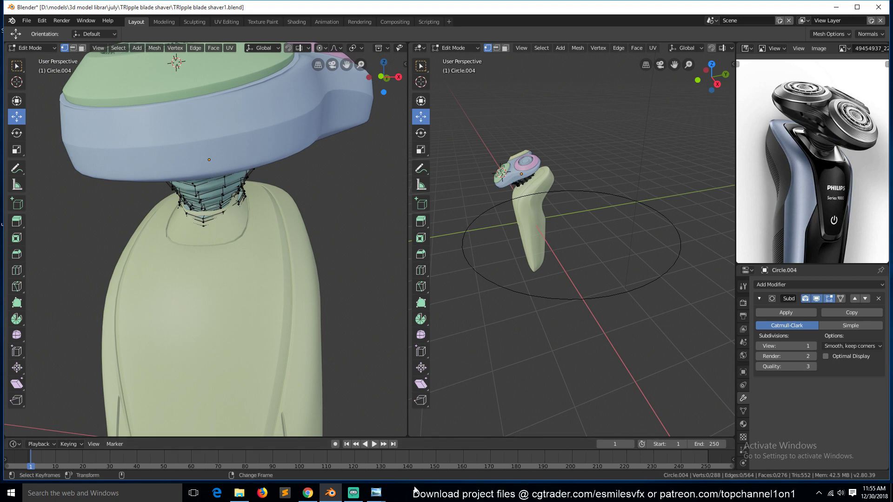
left_click(361, 492)
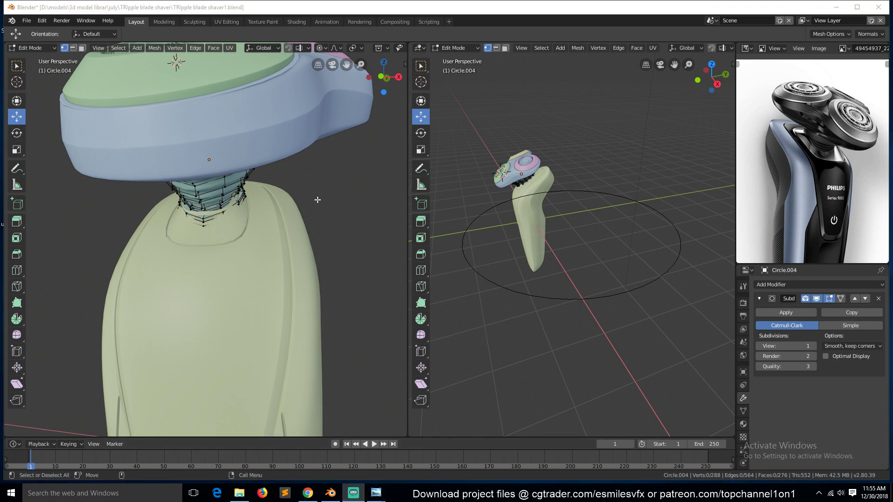
mouse_move(321, 210)
middle_mouse_down()
mouse_move(339, 225)
mouse_move(329, 201)
mouse_move(335, 223)
mouse_move(289, 187)
middle_mouse_up()
key("z")
left_click(224, 188)
left_click(218, 193)
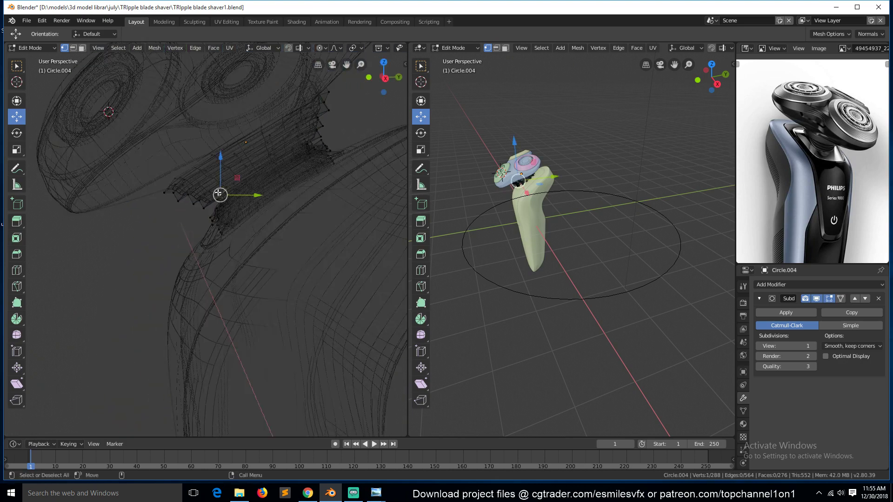
Step: Scale two opposite side vertices of the neck's lower ribs along X to about 0.74, using smooth proportional editing with size 0.26
left_click(274, 172)
left_click(320, 186)
left_click(283, 181)
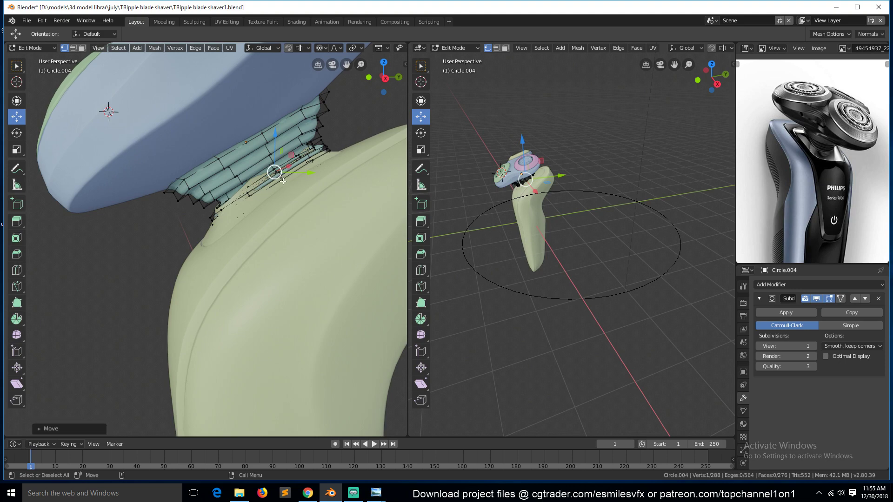
middle_click_drag(208, 204, 374, 212)
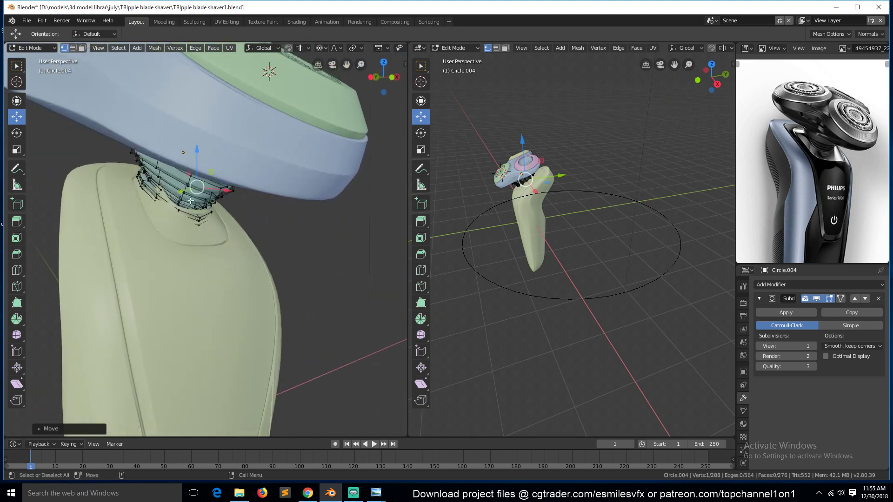
left_click(142, 183, "shift")
middle_click_drag(363, 250, 338, 217)
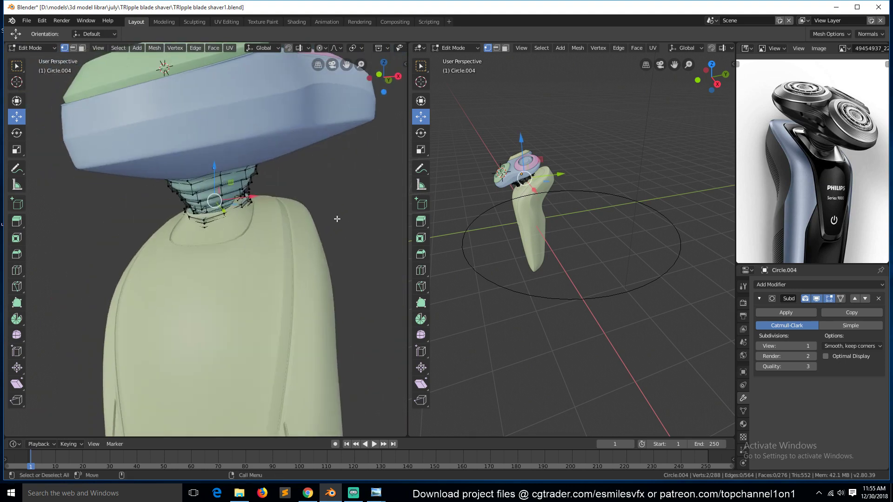
key("s")
key("x")
scroll(325, 216, "down", 4)
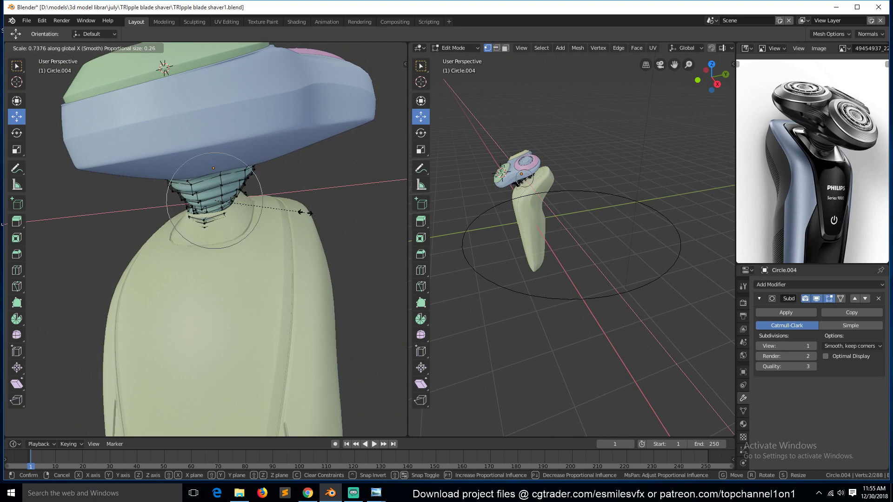
left_click(303, 212)
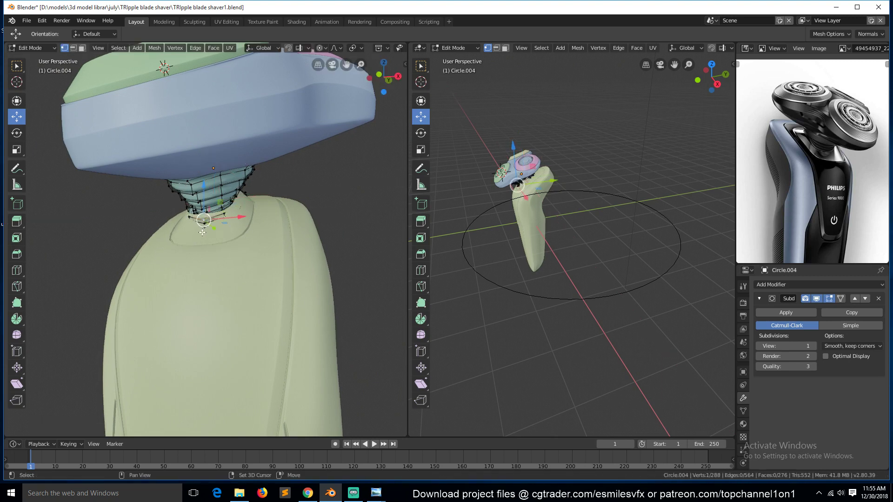
Step: Move the two front vertices of the neck's lowest rib down into the mount with proportional editing
middle_click_drag(287, 234, 244, 214)
key("g")
left_click(239, 238)
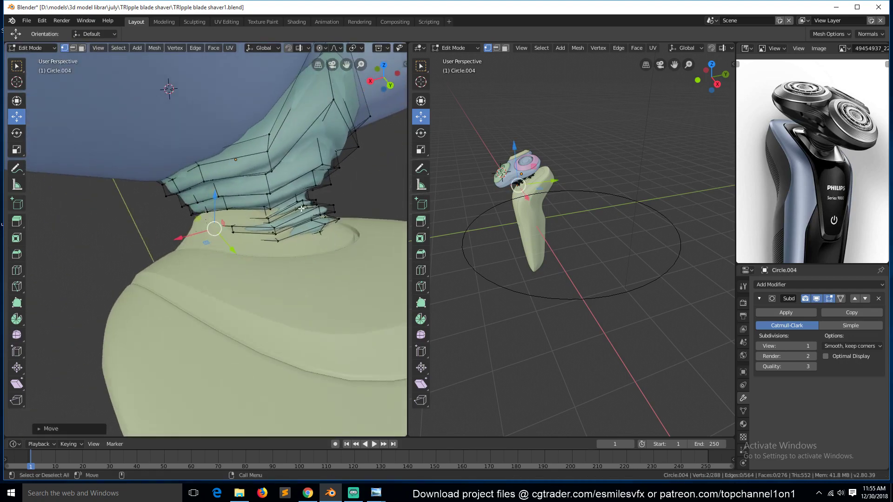
Step: Move two vertices on the opposite side of the neck's lower ribs into the body's mount with proportional editing
left_click(333, 205)
left_click(338, 219, "shift")
middle_click_drag(339, 218, 366, 175)
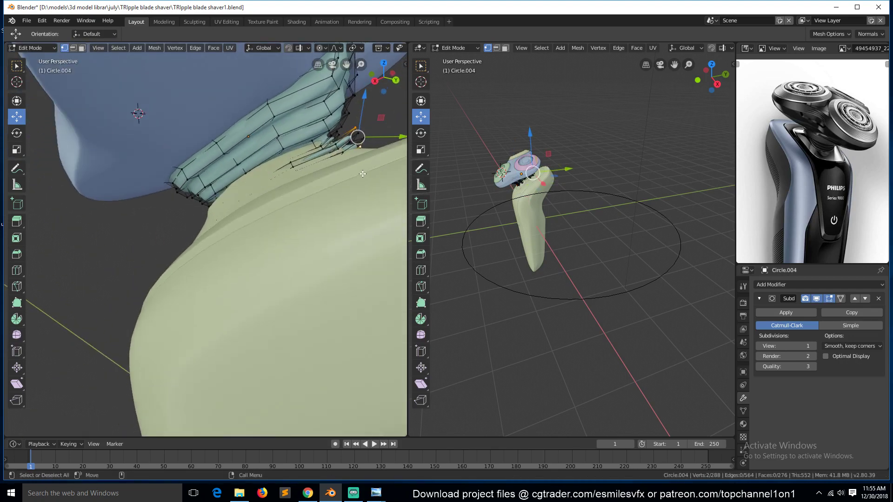
key("g")
left_click(315, 196)
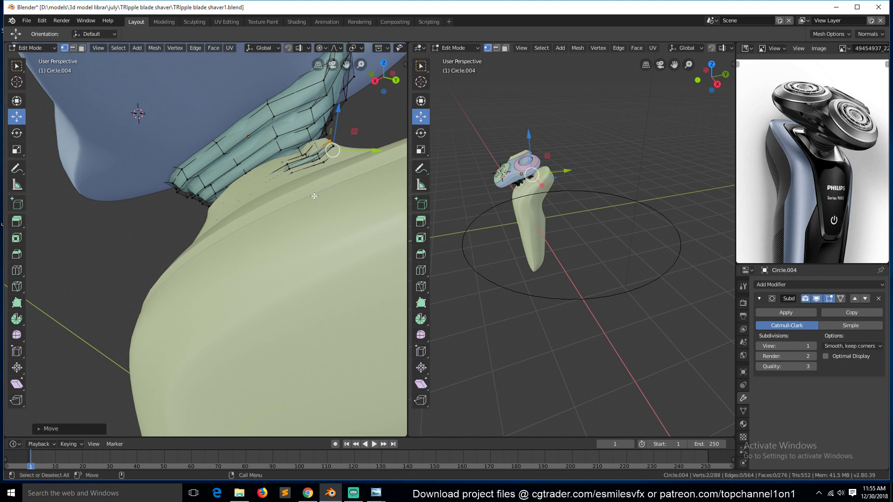
middle_click_drag(315, 196, 197, 234)
Step: Move the protruding side vertex of the neck's lower ribs inward about 0.027 m with proportional size 0.20, then finish editing the neck
left_click(223, 230)
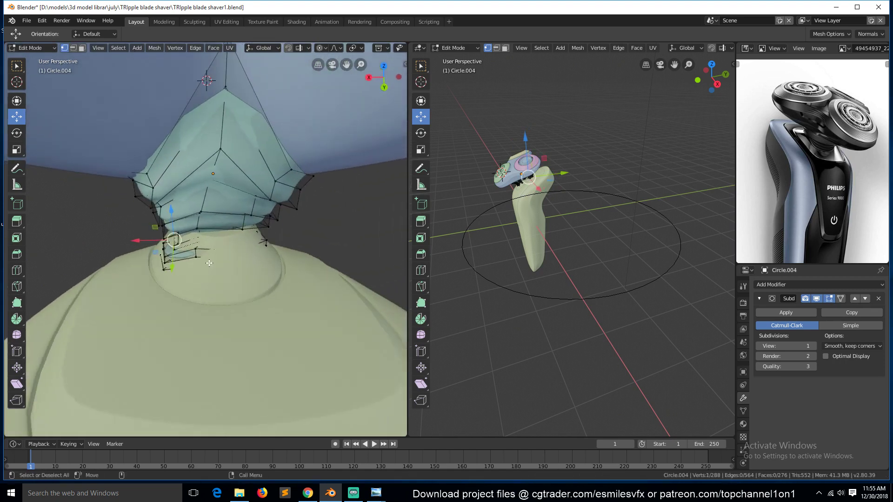
left_click(167, 263)
left_click(165, 258)
key("h")
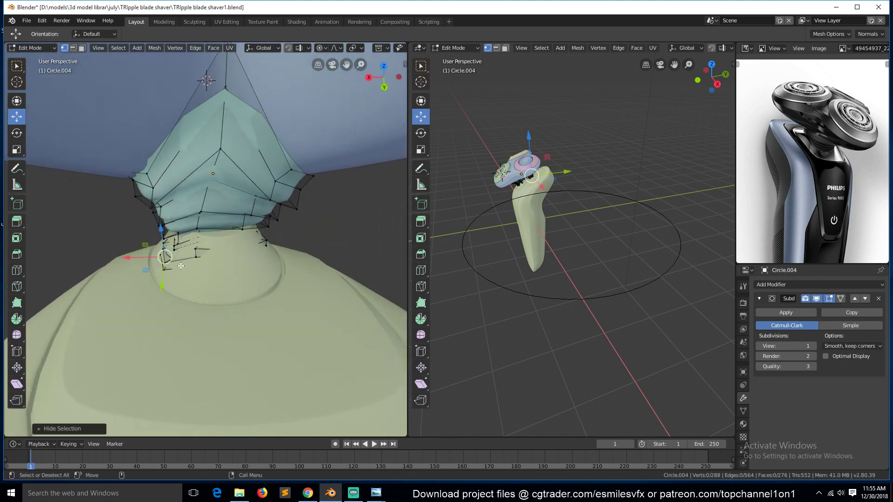
left_click(180, 266)
key("g")
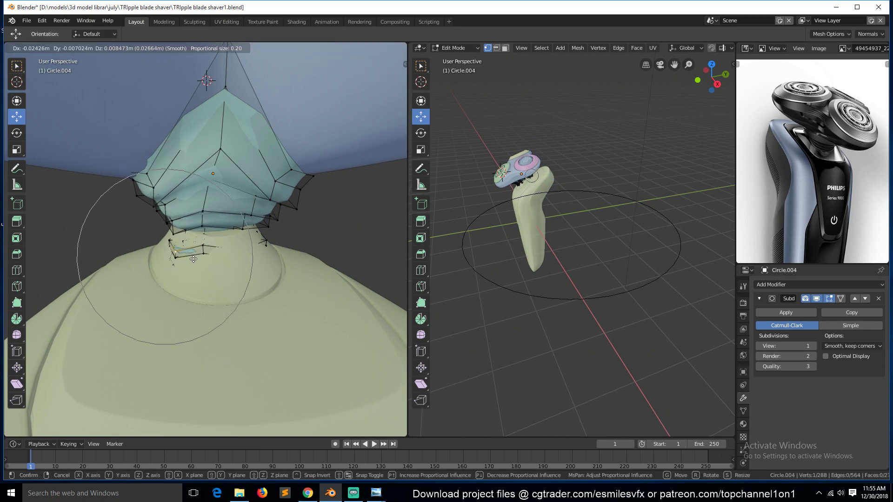
left_click(193, 259)
middle_click_drag(193, 259, 128, 247)
key("Tab")
middle_click_drag(186, 236, 285, 219)
key("alt+a")
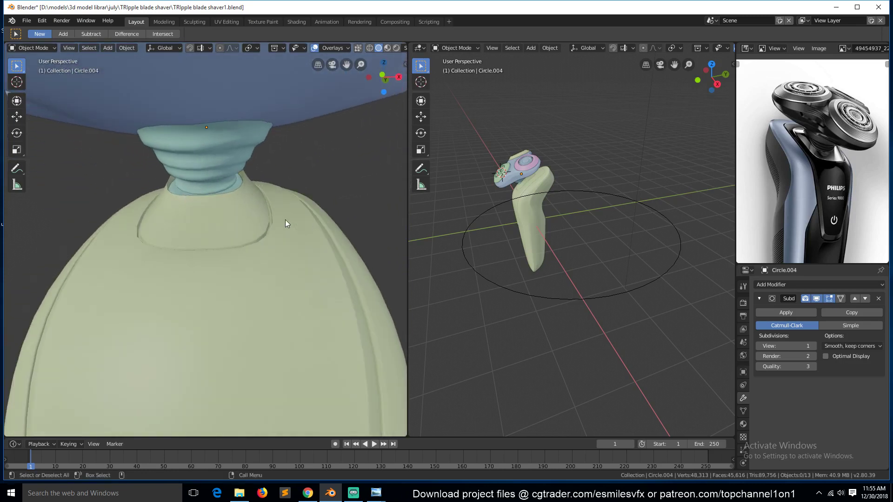
Step: Extrude the edge loop around the body's mount opening in place
left_click(248, 204)
key("Tab")
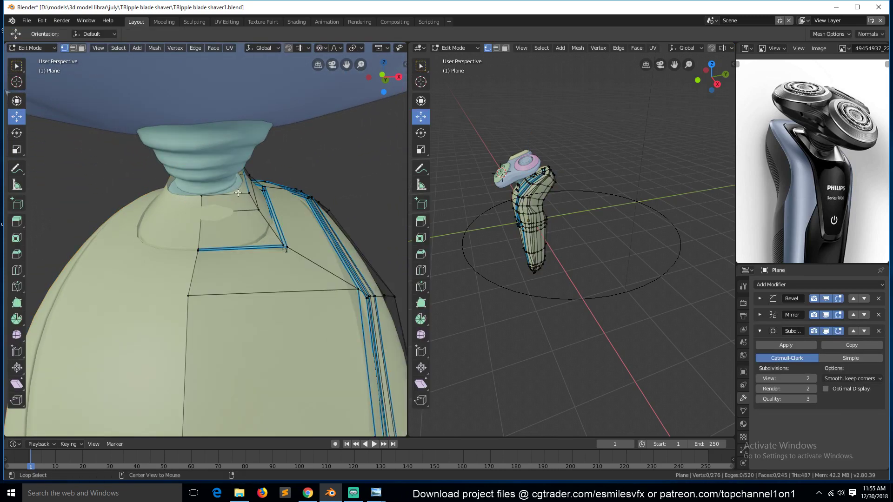
left_click(238, 193, "alt")
middle_click_drag(238, 192, 280, 205)
key("e")
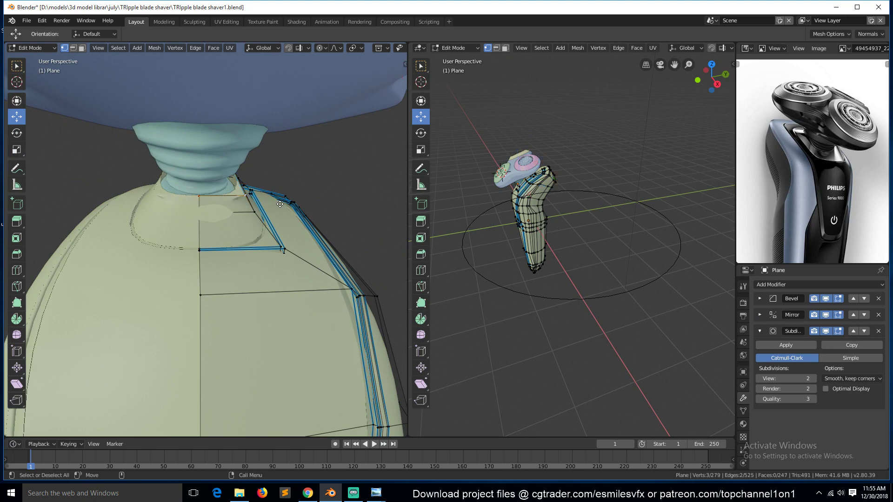
right_click(280, 205)
Step: Scale the extruded mount opening loop inward to about 0.86 without proportional editing, hiding the body's subdivision while doing so, and extrude it again
key("s")
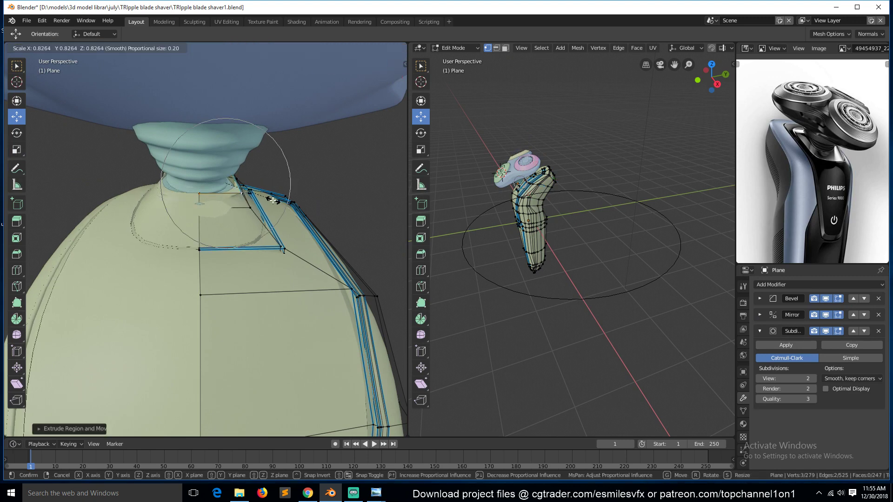
left_click(272, 200)
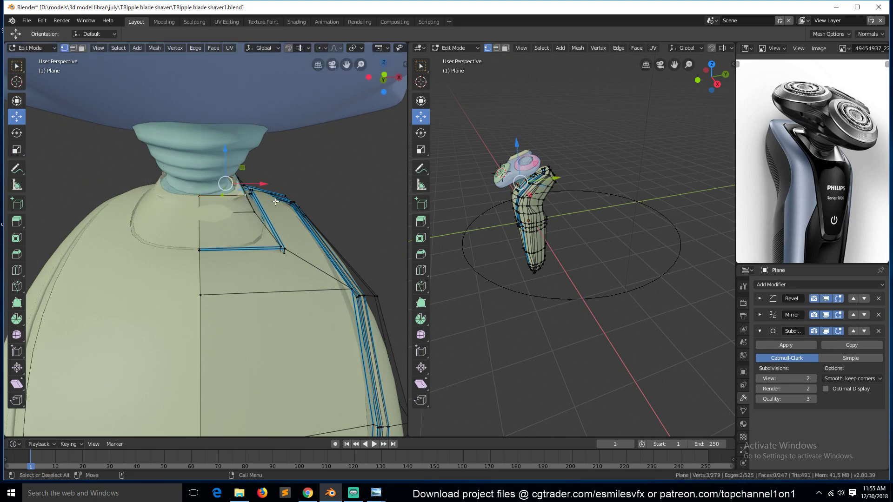
left_click(823, 332)
key("s")
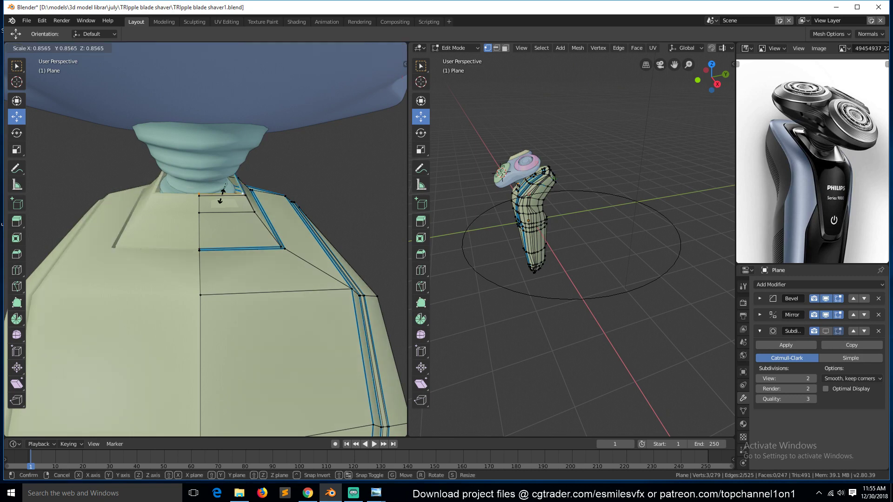
left_click(222, 194)
key("Tab")
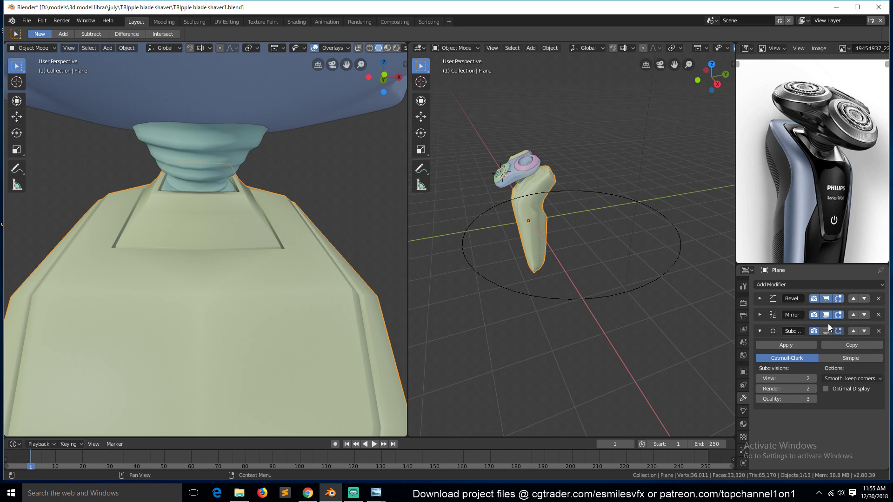
left_click(826, 330)
key("alt+a")
Step: Apply an edge bevel weight to the two edge loops around the mount opening's rim and save the file
middle_click_drag(213, 259, 113, 283)
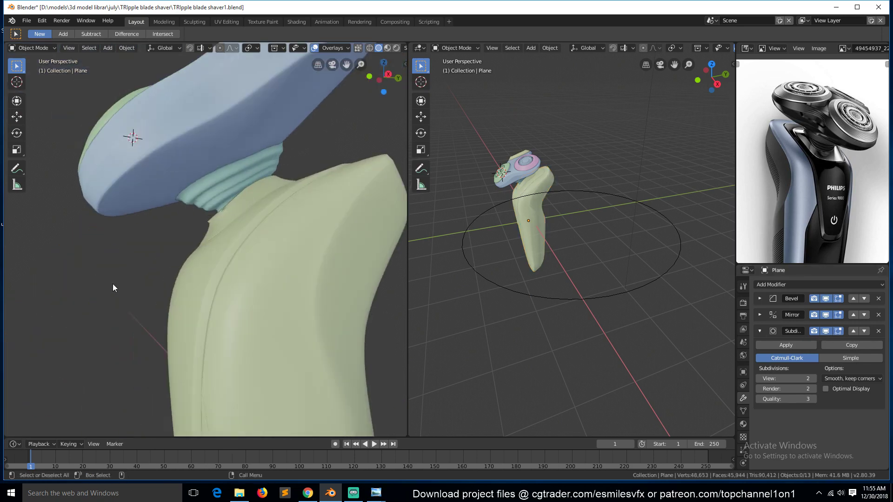
key("Tab")
middle_click_drag(176, 256, 238, 235)
key("2")
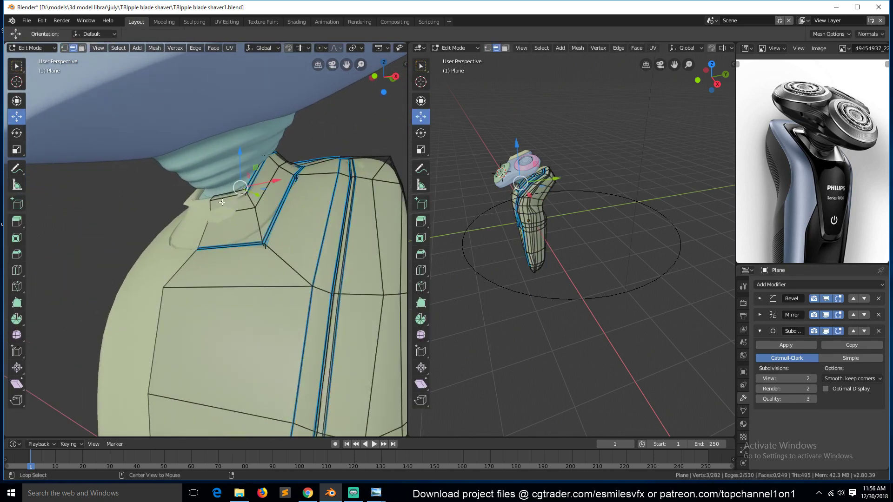
left_click(222, 198, "alt")
left_click(222, 194, "alt+shift")
key("ctrl+e")
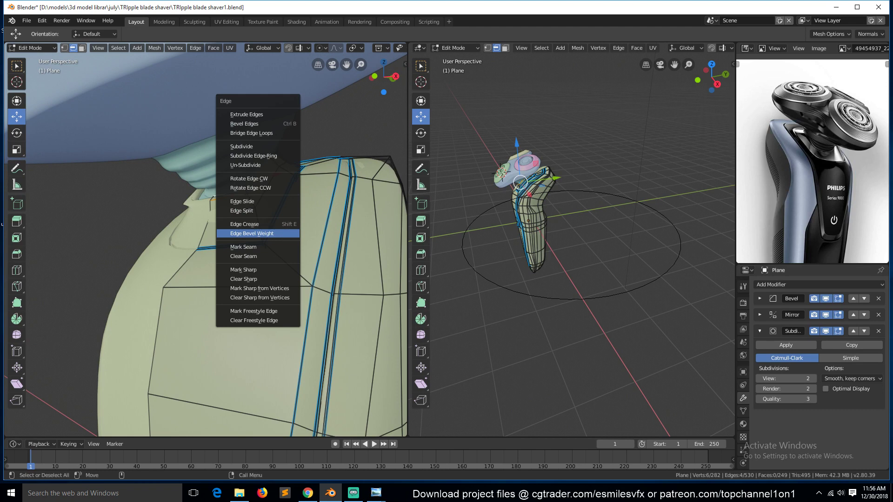
left_click(283, 233)
key("Tab")
scroll(273, 281, "down", 3)
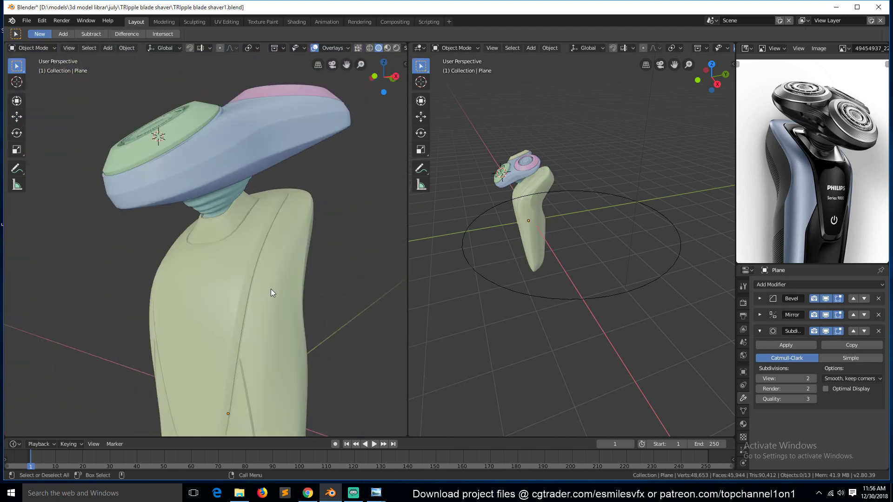
key("ctrl+s")
Step: Examine the shaver head's shape and mesh against the reference from several angles, and save the file
key("KP_1")
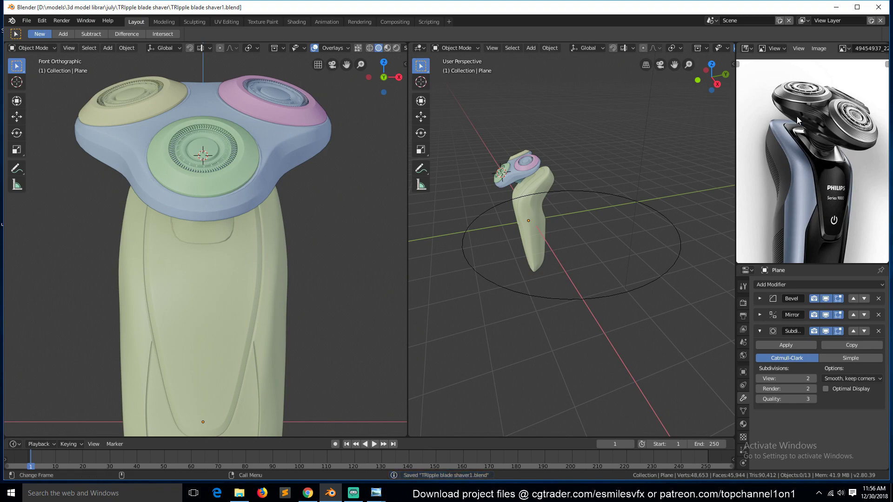
middle_click_drag(352, 132, 280, 135)
left_click(280, 135)
key("Tab")
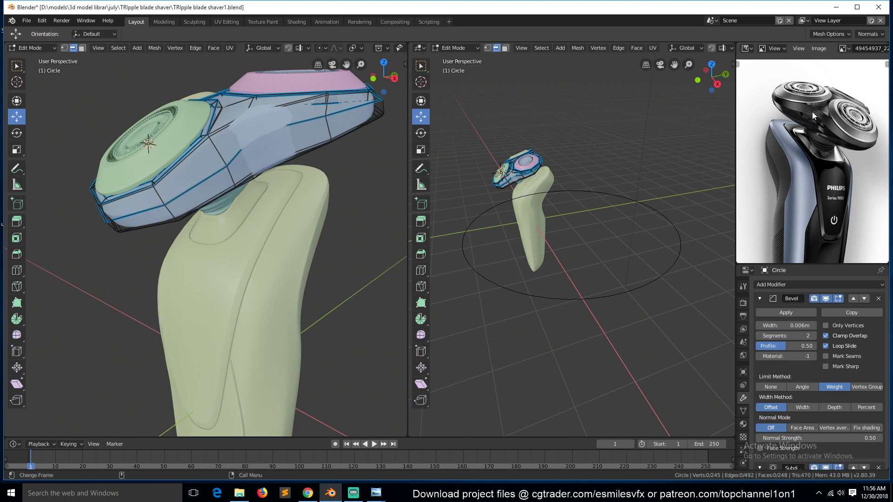
key("Tab")
middle_click_drag(177, 152, 323, 167)
key("Tab")
scroll(293, 251, "down", 4)
key("Tab")
scroll(286, 278, "down", 4)
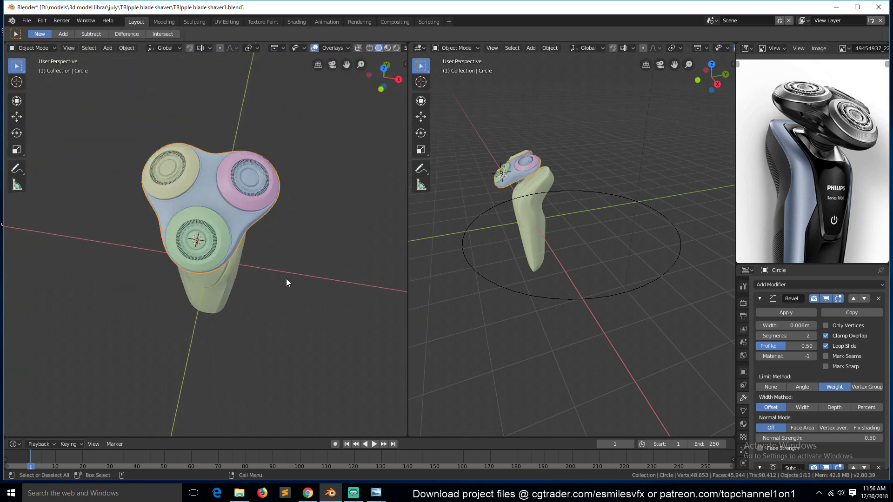
key("ctrl+s")
Step: Open the body mesh for editing in front view and turn off the viewport display of its Subdivision and Bevel modifiers
mouse_move(255, 344)
middle_mouse_down()
mouse_move(201, 252)
mouse_move(239, 247)
mouse_move(259, 305)
mouse_move(251, 335)
mouse_move(259, 361)
middle_mouse_up()
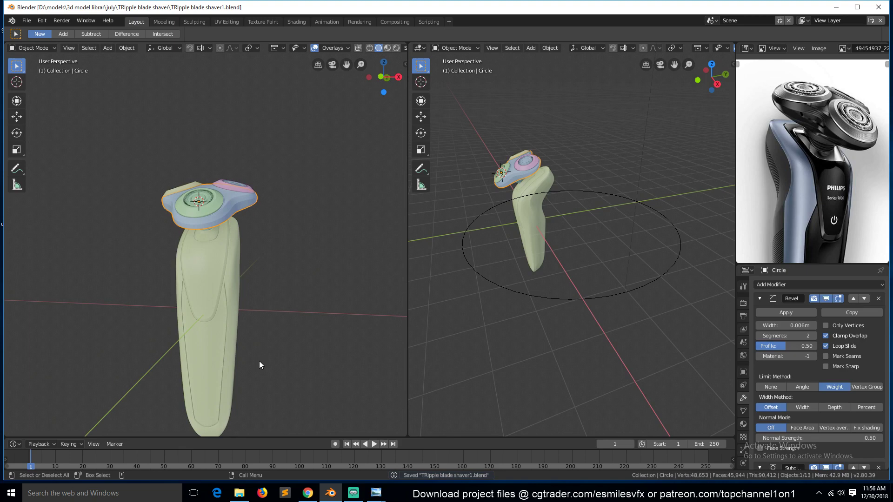
key("KP_1")
scroll(259, 361, "up", 6)
key("Tab")
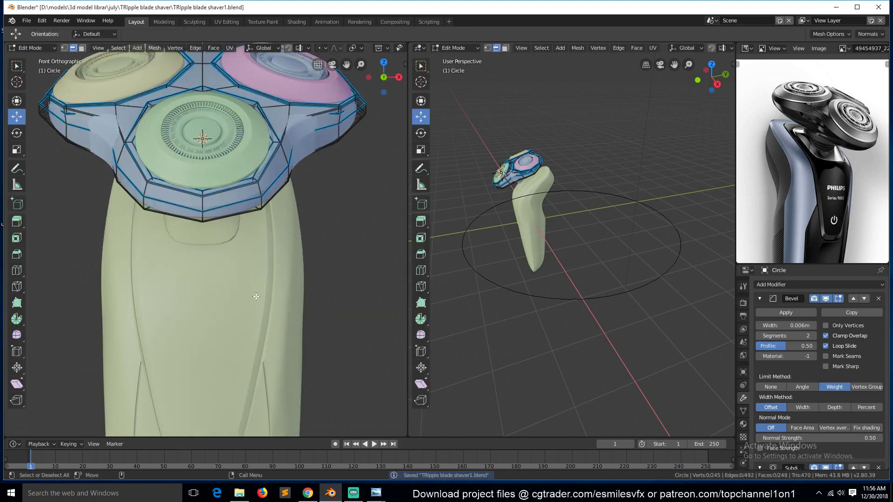
key("Tab")
left_click(253, 281)
key("Tab")
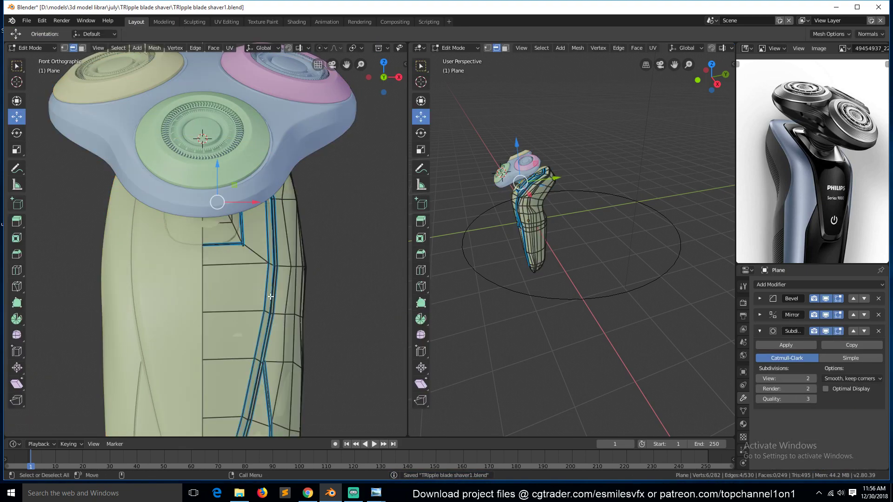
left_click(827, 331)
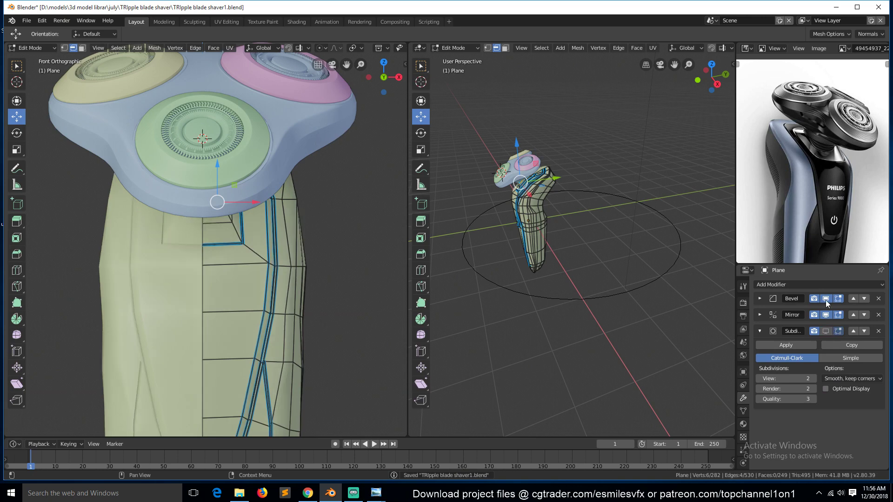
left_click(825, 299)
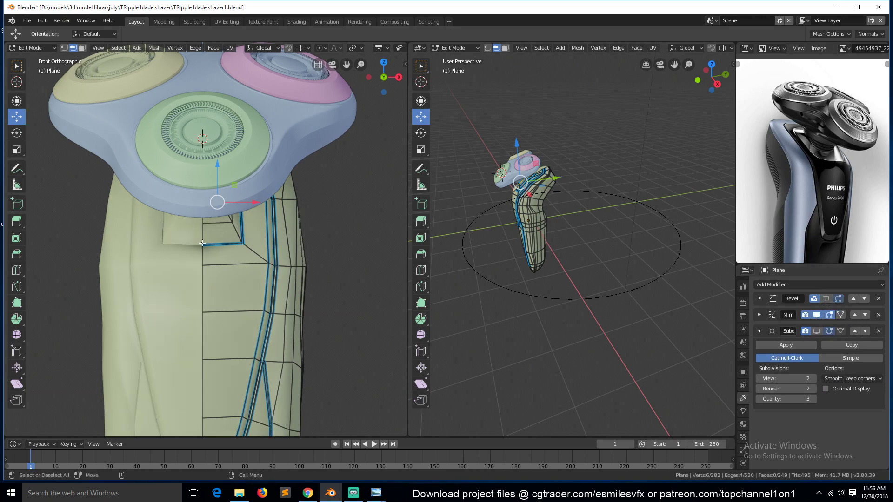
Step: In the right-side wireframe view, move the lower front vertices of the mount seam forward about 0.05 m
key("KP_3")
scroll(202, 243, "up", 4)
key("1")
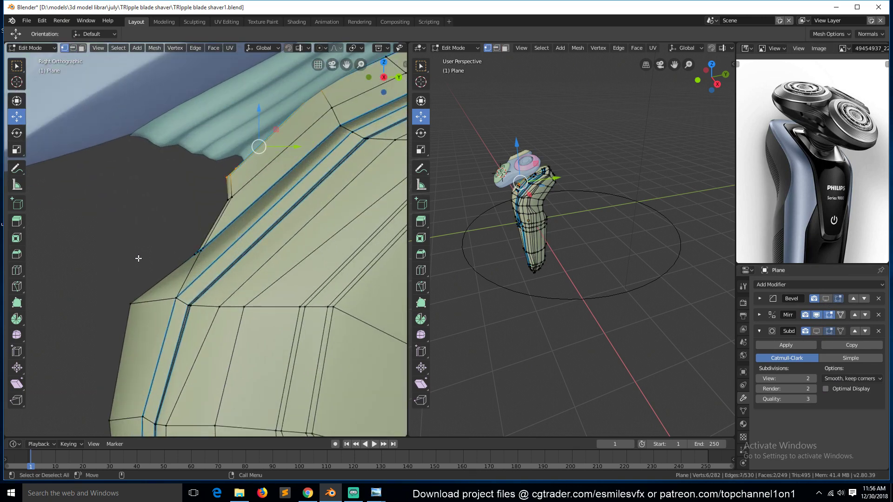
left_click(99, 261)
key("c")
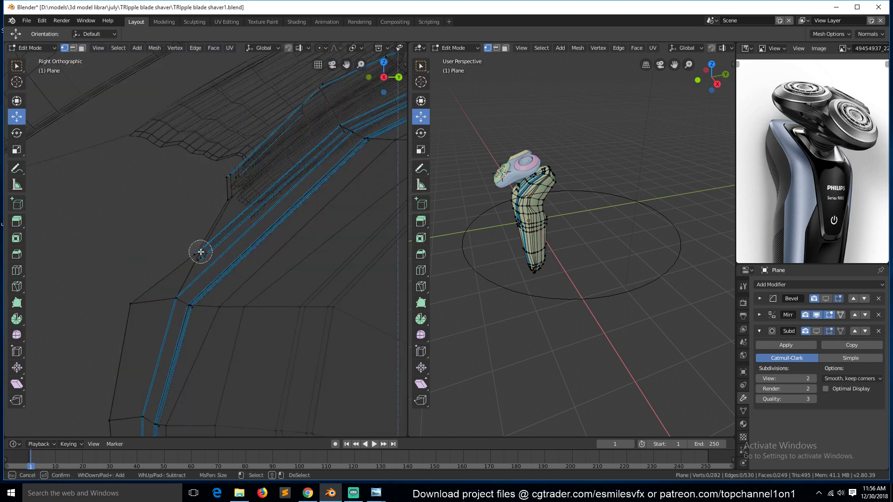
left_click(203, 253)
right_click(201, 254)
key("g")
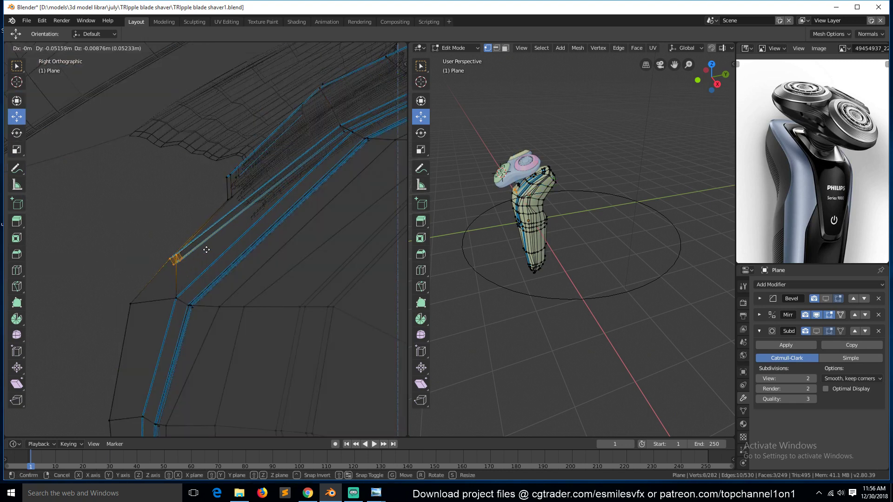
left_click(204, 256)
scroll(207, 259, "down", 3)
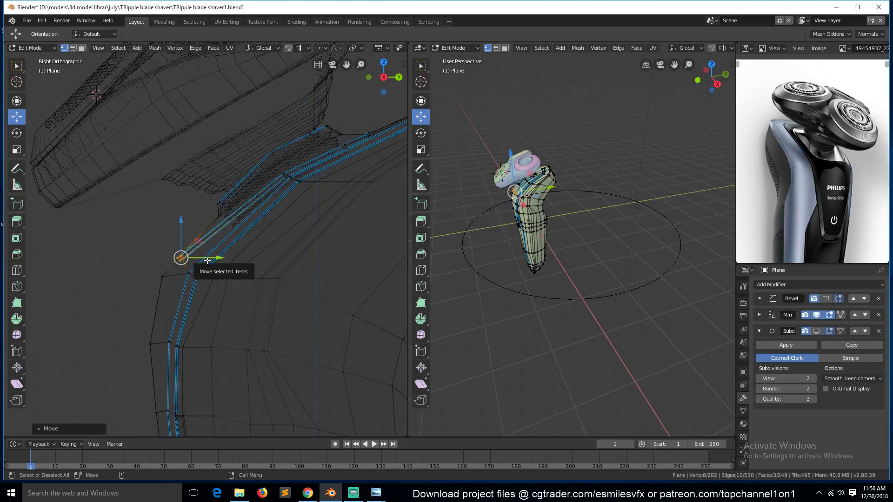
Step: In front view, move the lower corner vertices of the mount seam outward about 0.076 m along X
key("KP_1")
key("alt+a")
key("c")
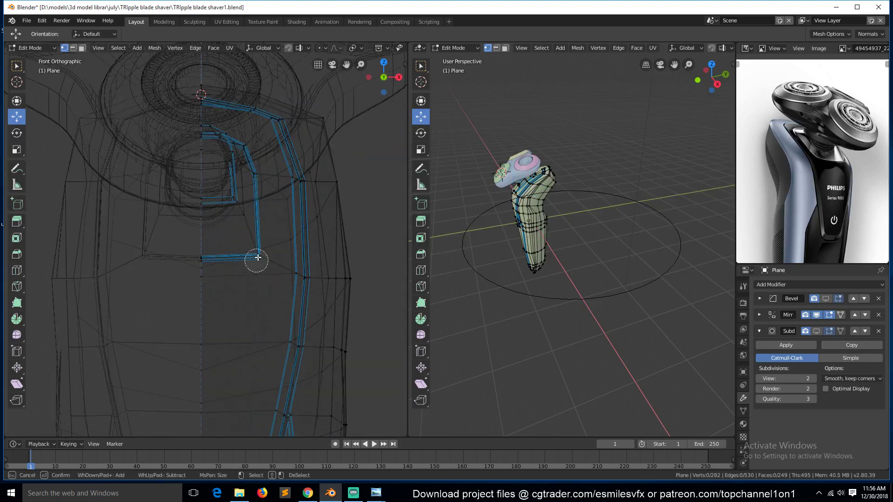
left_click(257, 258)
right_click(258, 254)
key("g")
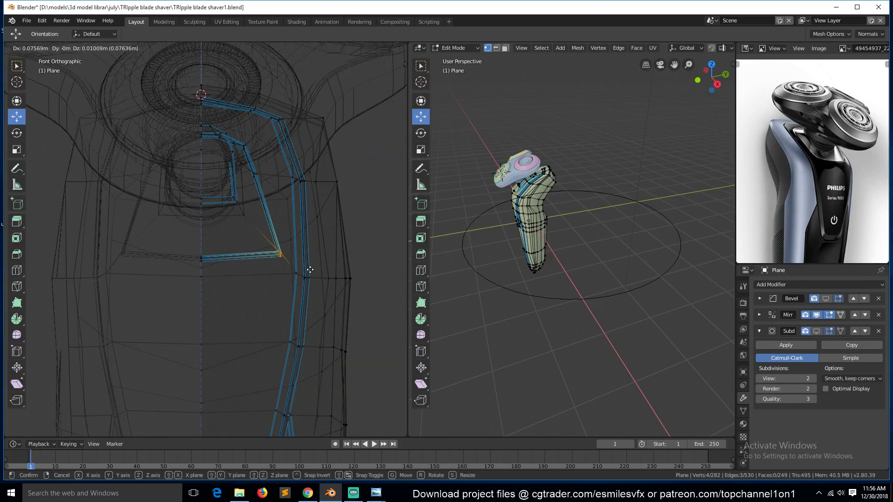
left_click(309, 267)
Step: Move the upper side vertices of the mount seam outward to widen it, and leave mesh editing
key("alt+a")
key("c")
left_click(258, 176)
right_click(259, 176)
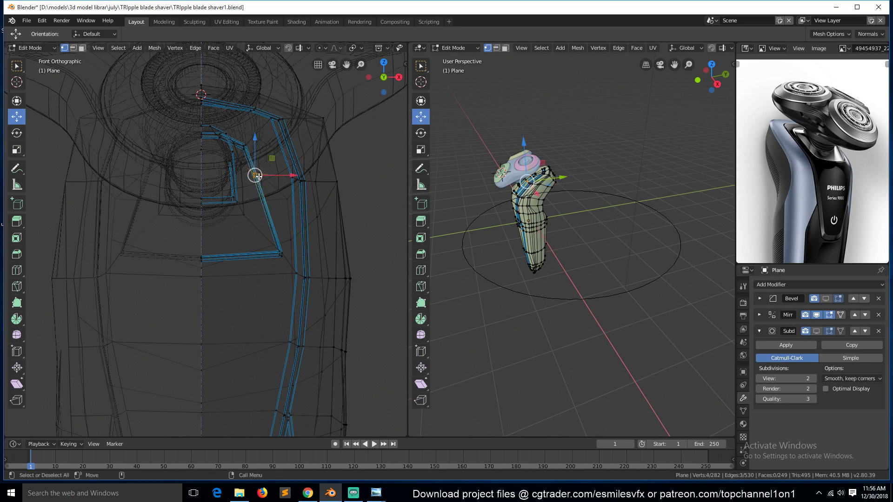
key("g")
left_click(297, 197)
key("Tab")
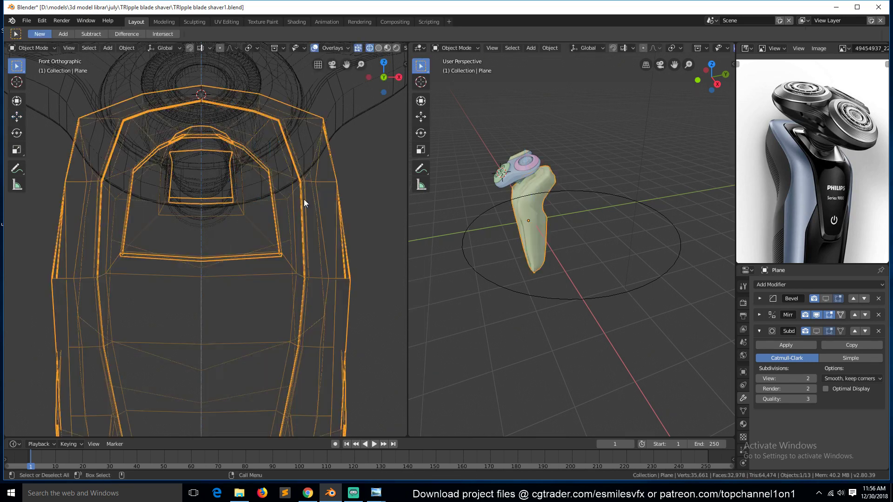
Step: Restore the solid view and the body's Bevel and Subdivision display, deselect it and inspect the widened mount seam
key("shift+z")
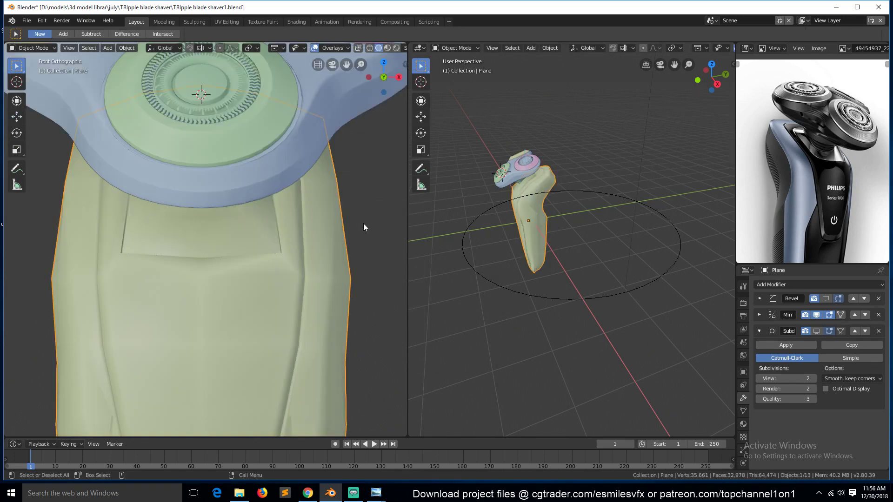
left_click(826, 298)
left_click(826, 331)
left_click(504, 301)
scroll(253, 327, "down", 3)
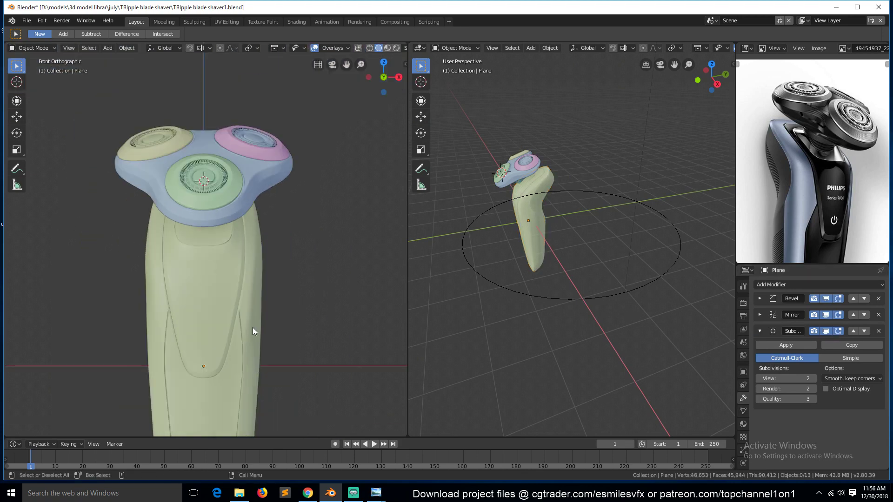
middle_click_drag(252, 327, 197, 373)
scroll(213, 325, "up", 6)
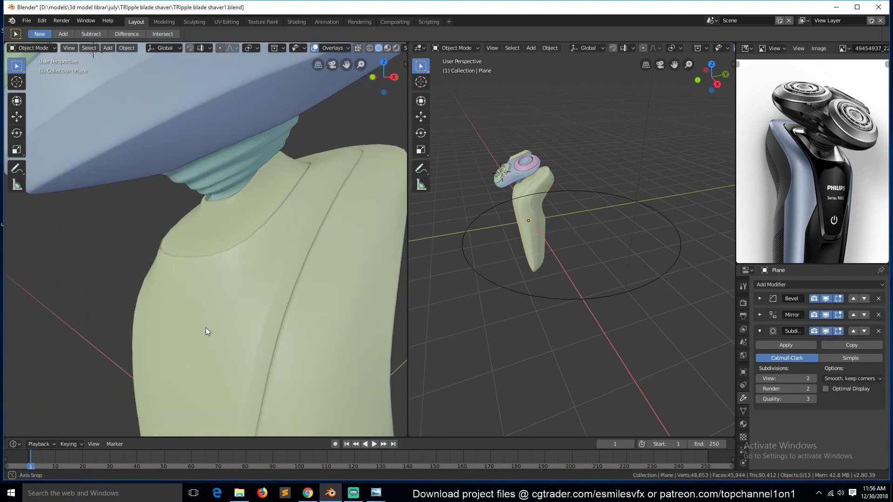
Step: Scale up the vertex path around the body's top mount and shift it slightly along the mount's surface
key("Tab")
middle_click_drag(196, 209, 243, 227)
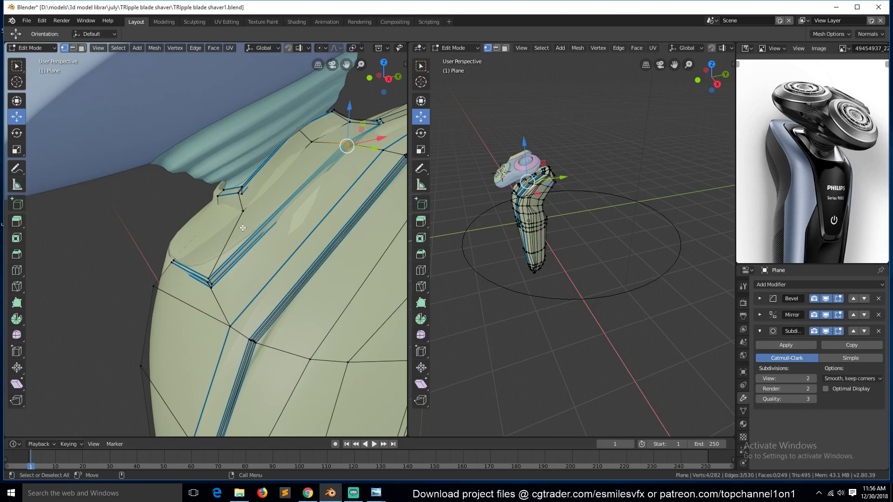
left_click(243, 213, "ctrl")
key("s")
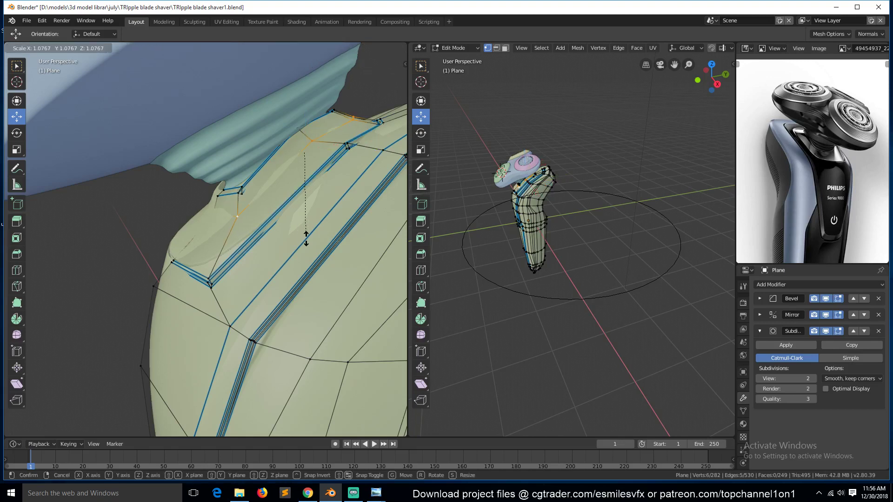
left_click(305, 242)
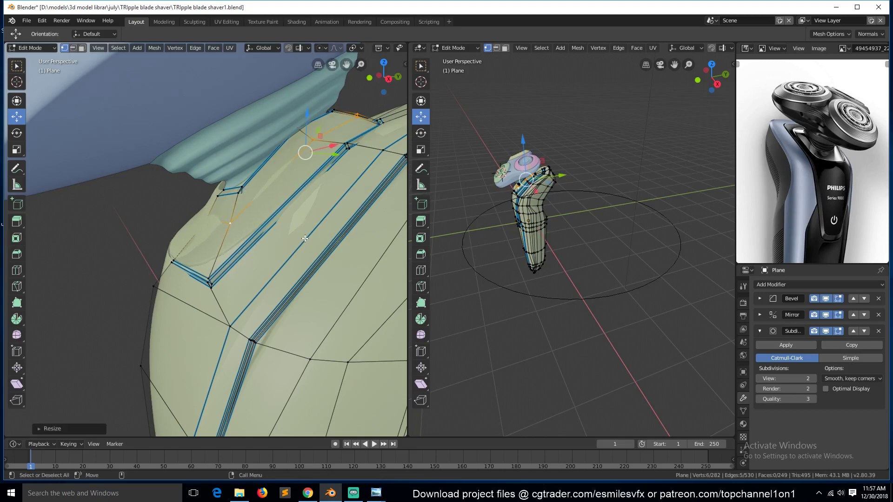
key("g")
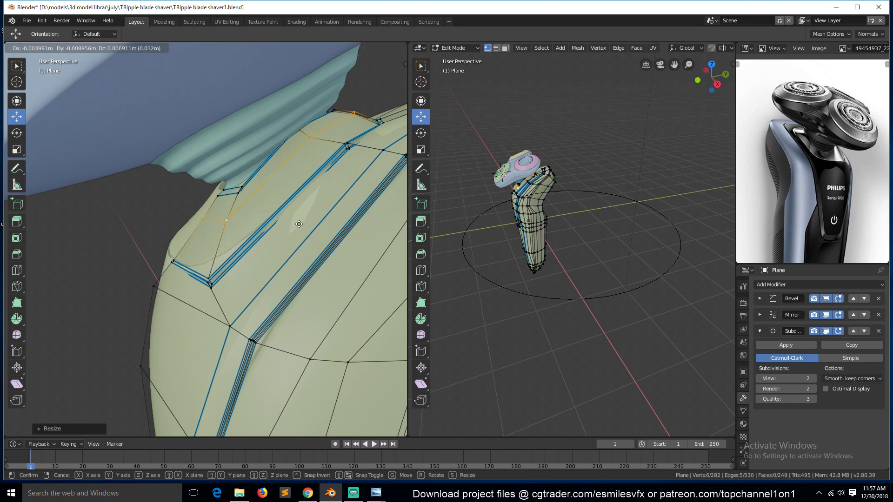
left_click(299, 225)
Step: Reposition the two front vertices of the mount path below the neck opening and leave mesh editing
left_click(228, 221)
left_click(202, 220, "shift")
key("g")
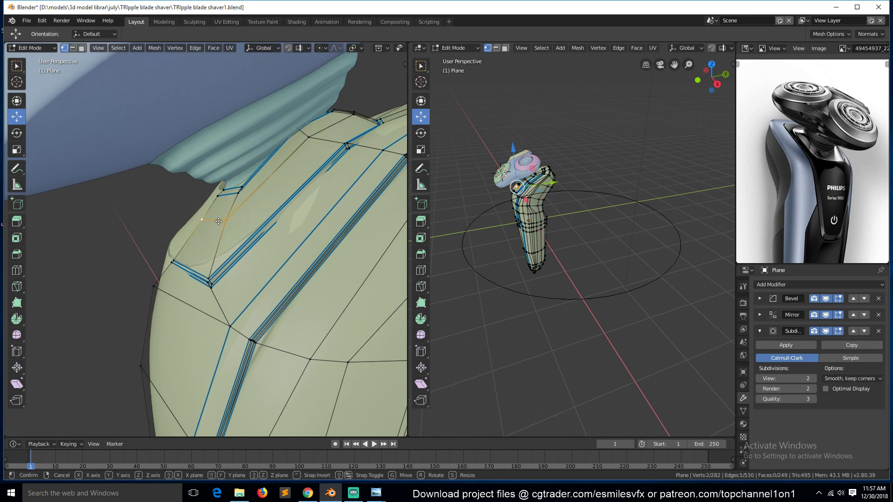
left_click(212, 218)
key("Tab")
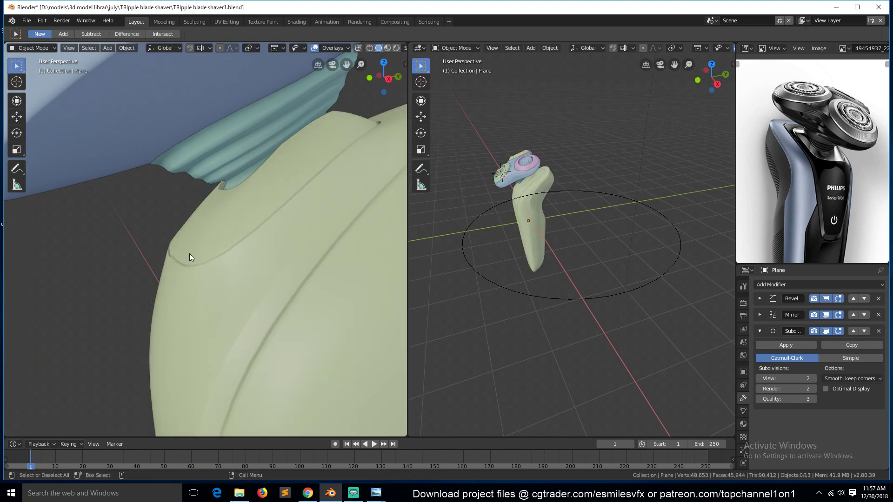
Step: Inspect the whole shaver in front and right-side views and save the file
middle_click_drag(189, 253, 276, 270)
scroll(274, 271, "down", 5)
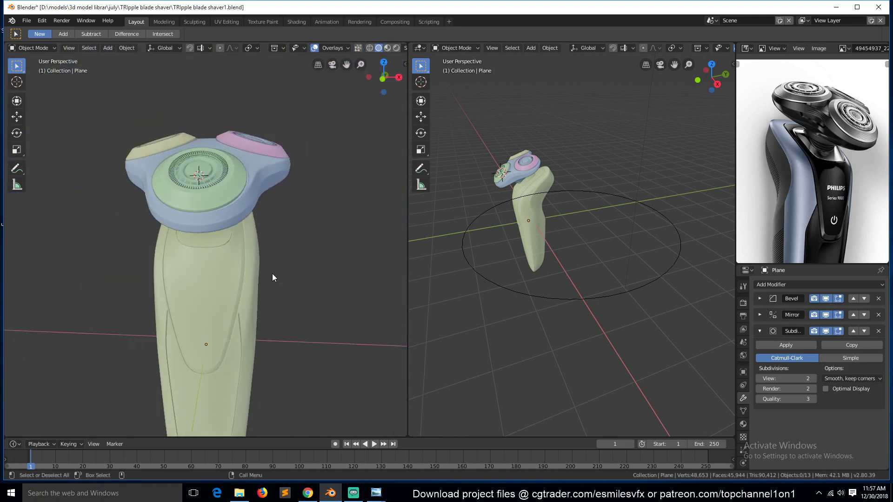
key("KP_1")
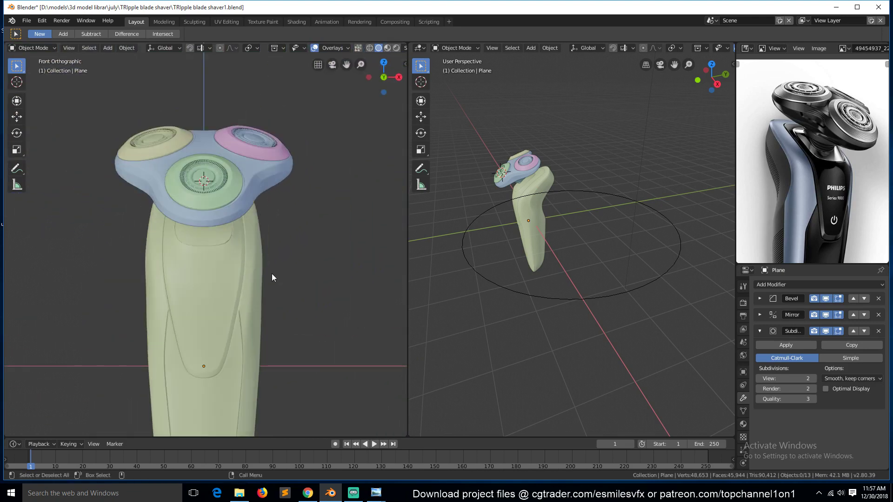
key("KP_5")
scroll(272, 278, "down", 4)
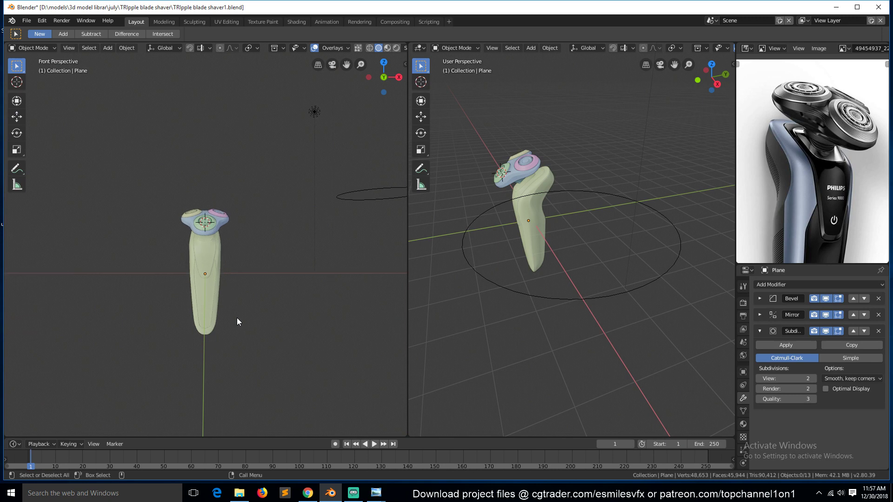
key("KP_3")
scroll(208, 316, "up", 3)
key("ctrl+s")
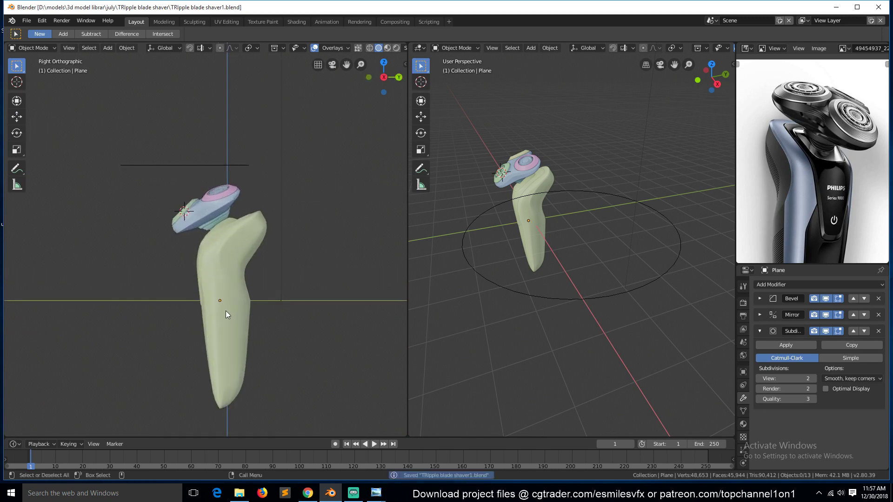
Step: Switch the reference image to the 48421520_36694 side-view photo and enlarge the handle's side profile
scroll(225, 310, "up", 2)
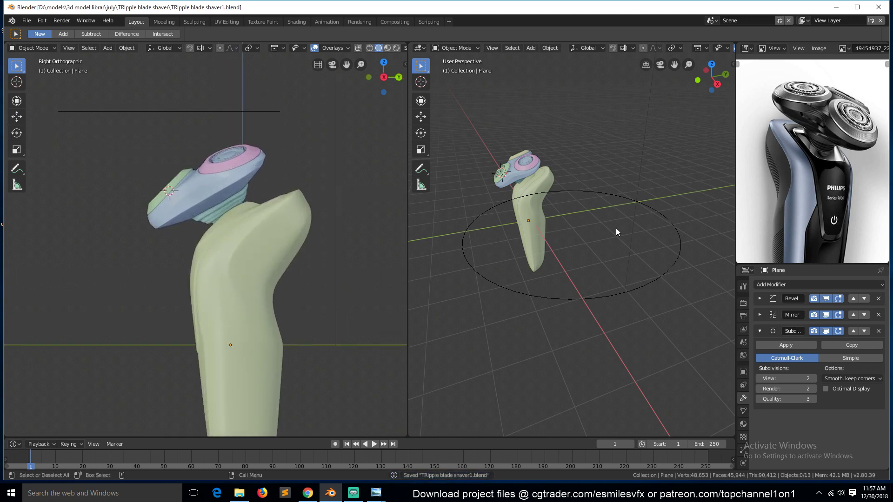
scroll(222, 294, "up", 3)
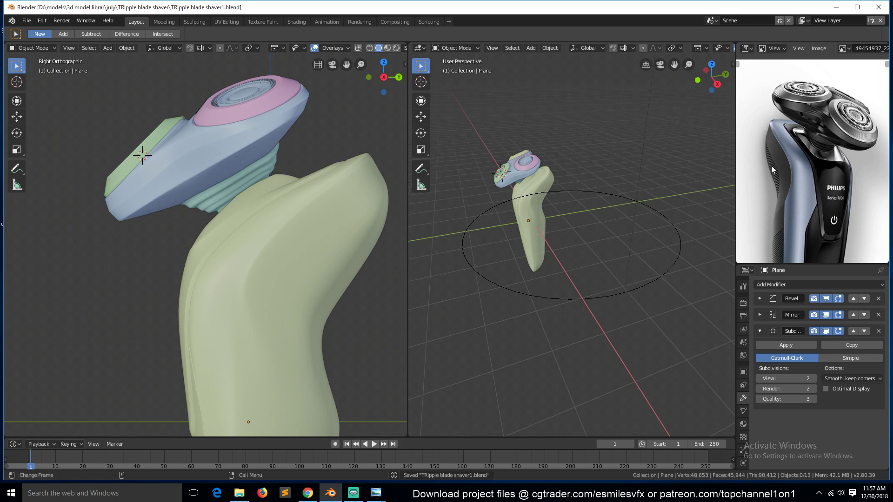
left_click(844, 49)
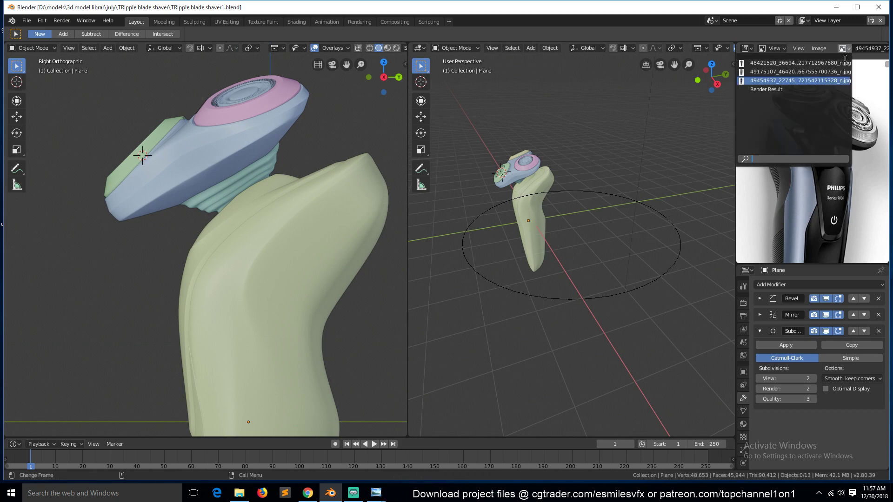
left_click(800, 63)
scroll(815, 237, "up", 3)
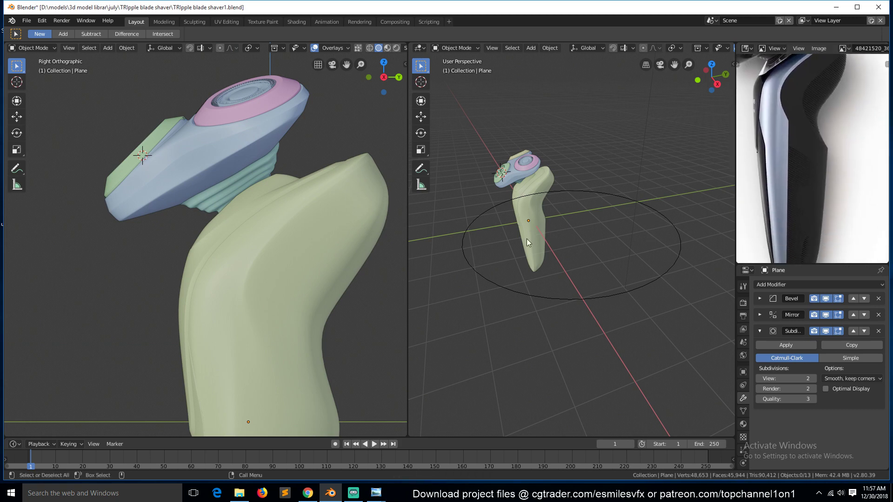
Step: In the body mesh, select the edge loop running along the side of the handle and around its upper shoulder
key("Tab")
key("alt+a")
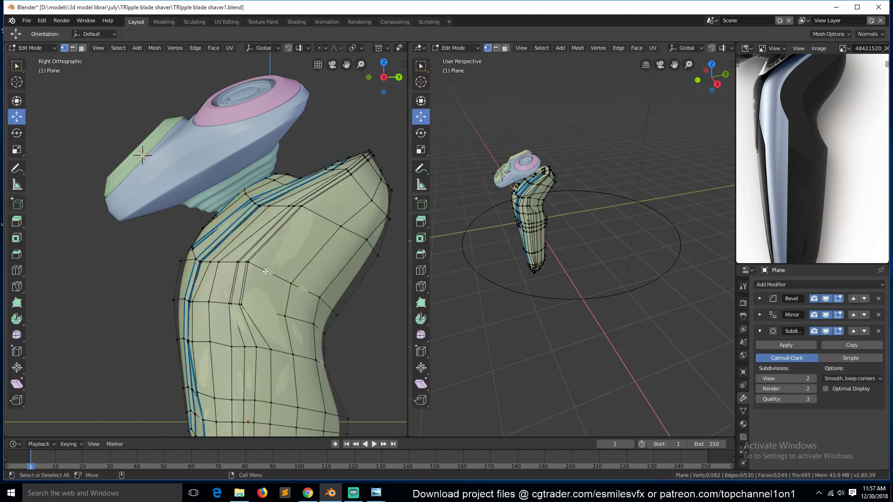
scroll(272, 263, "up", 3)
key("ctrl+r")
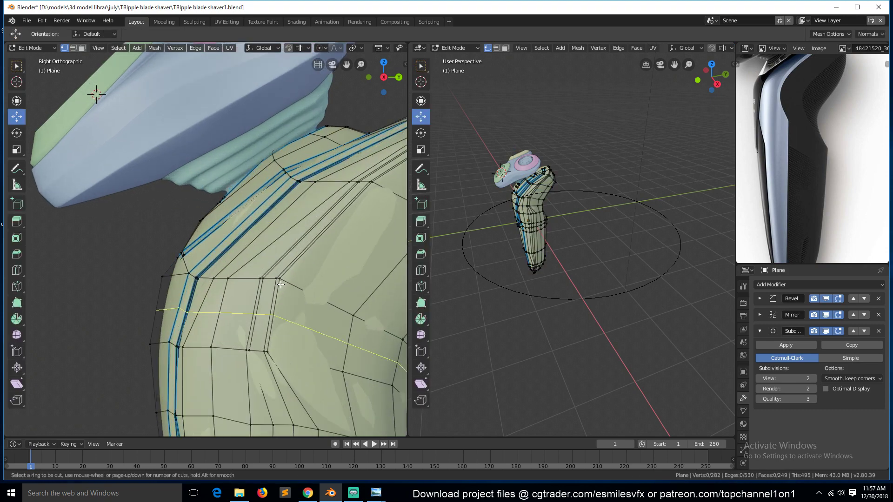
right_click(277, 292)
left_click(277, 292, "alt")
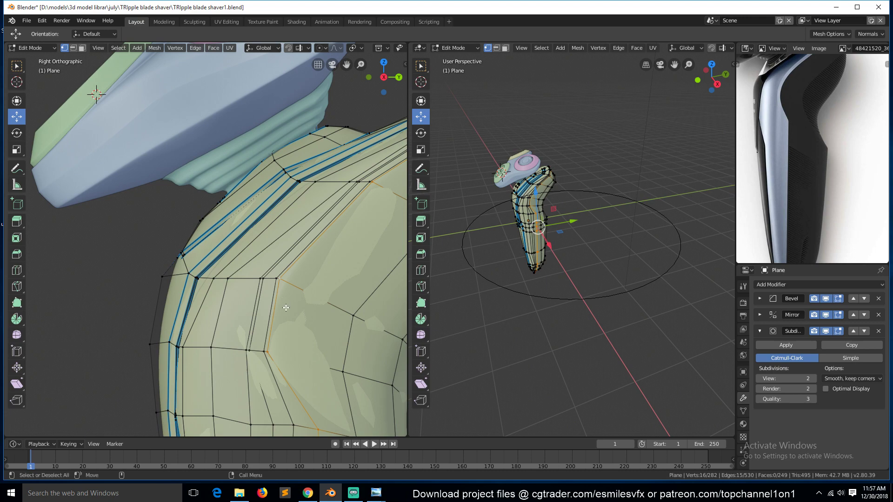
scroll(283, 321, "down", 10)
scroll(283, 324, "up", 3)
mouse_move(283, 324)
middle_mouse_down()
mouse_move(186, 325)
mouse_move(274, 319)
middle_mouse_up()
scroll(206, 325, "up", 6)
scroll(234, 329, "down", 5)
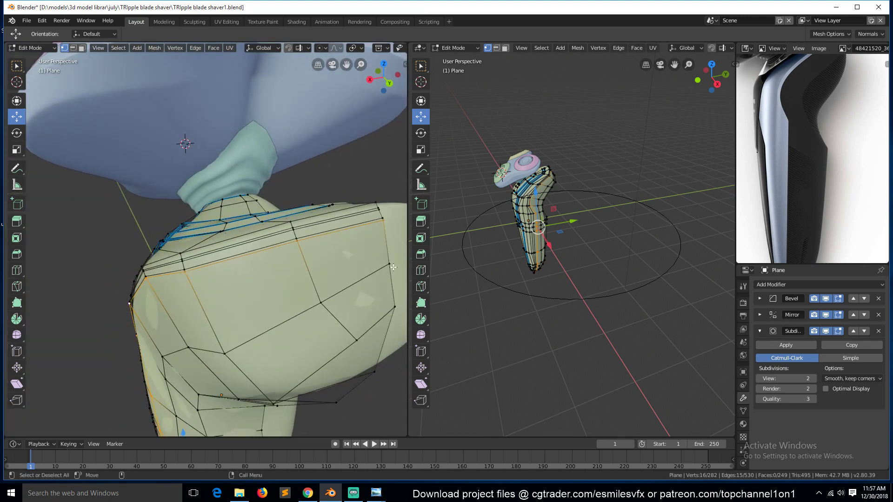
scroll(287, 276, "up", 1)
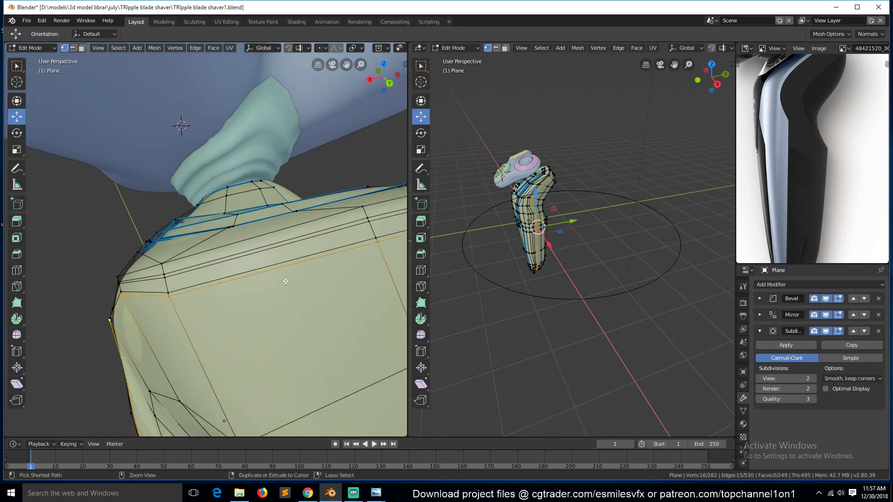
Step: Turn off the Subdivision viewport display and bevel the selected side edge loop with an offset of about 0.002 m
key("ctrl+b")
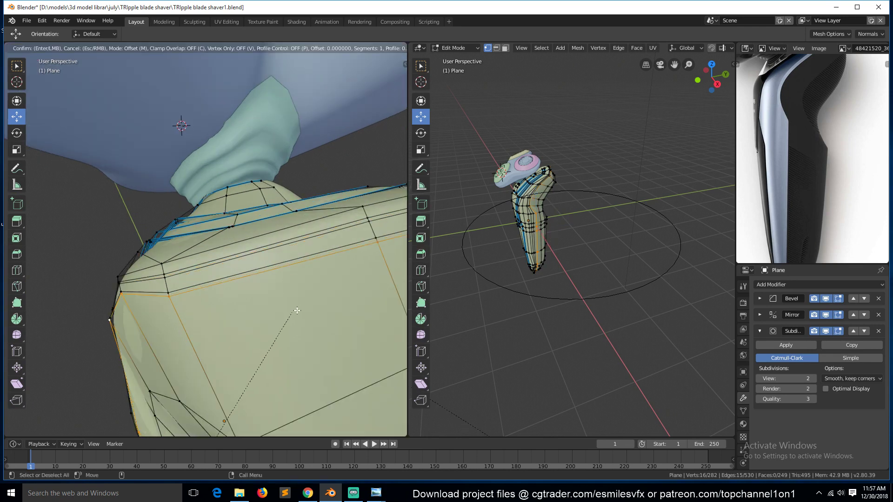
key("Escape")
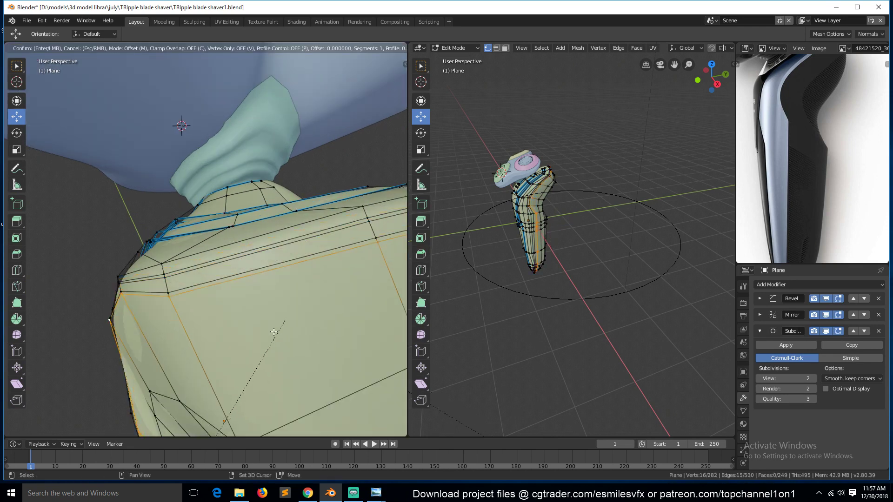
left_click(825, 331)
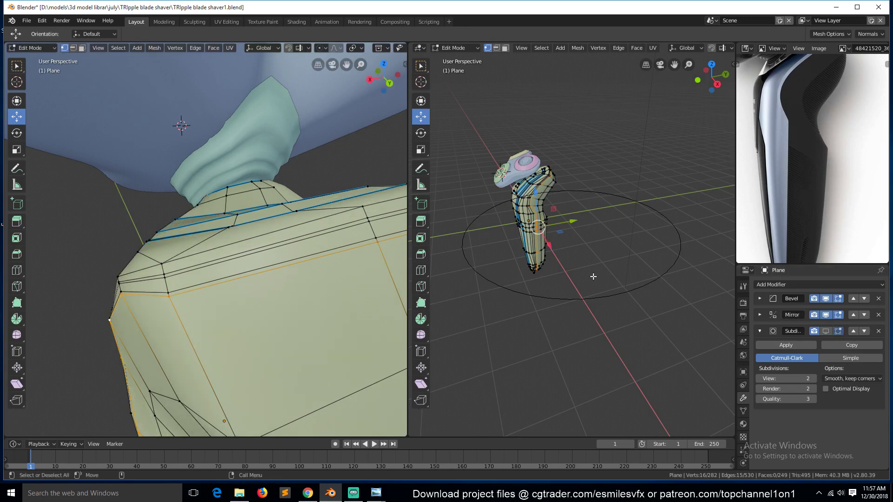
scroll(223, 240, "up", 1)
middle_click_drag(299, 361, 321, 298)
key("ctrl+b")
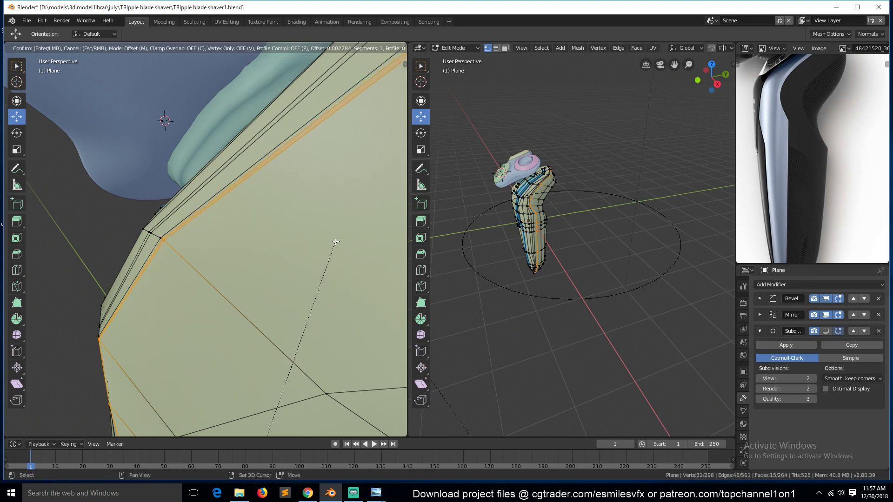
left_click(336, 241)
Step: Add a centred loop cut along the bevelled side strip and shrink it inward about 0.004 m to form a groove
middle_click_drag(336, 242, 156, 249)
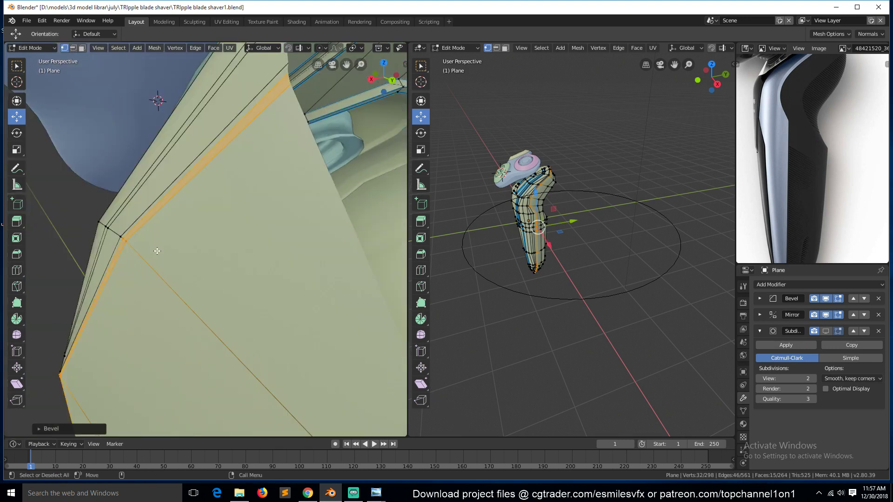
key("ctrl+r")
left_click(126, 241)
right_click(127, 241)
key("alt+s")
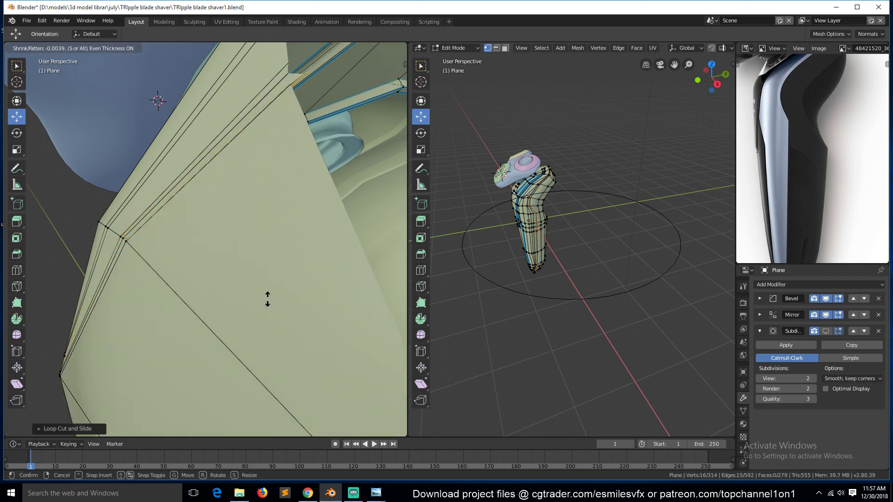
left_click(266, 302)
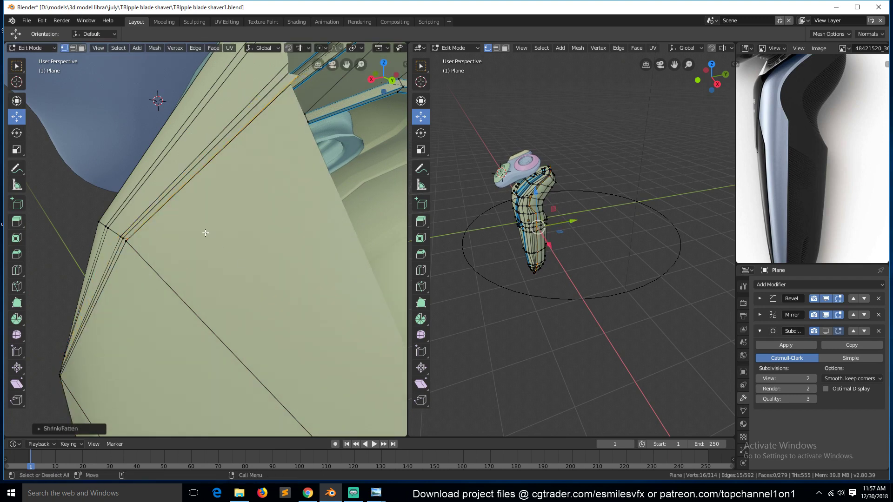
Step: Select the two border edge loops of the side groove and set their edge bevel weight to 1
key("2")
left_click(134, 228, "alt")
left_click(140, 230, "alt+shift")
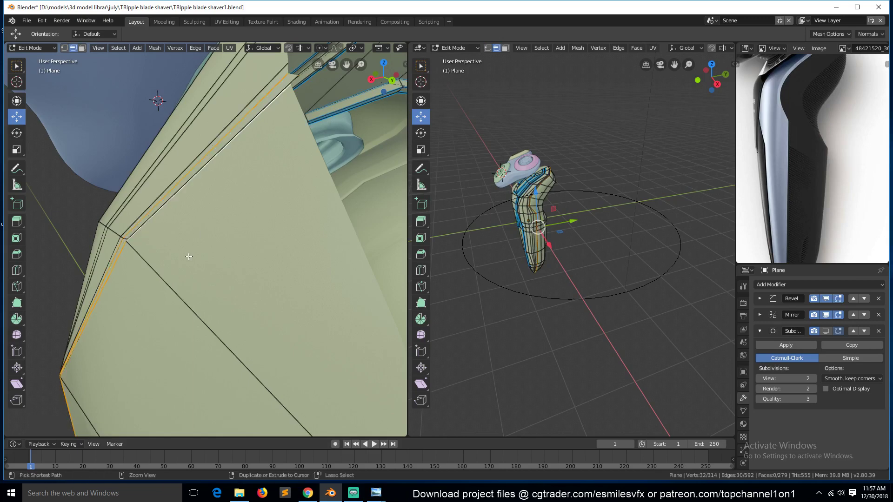
key("ctrl+e")
left_click(188, 256)
type("1")
key("Return")
Step: Leave mesh editing, restore the body's Subdivision viewport display to check the side seam, and save the file
scroll(188, 256, "down", 4)
middle_click_drag(189, 256, 286, 193)
scroll(285, 192, "down", 6)
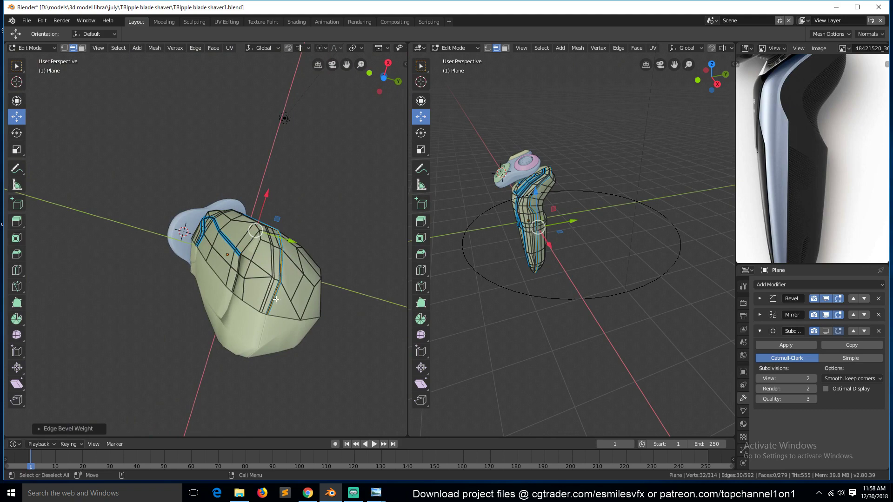
key("Tab")
middle_click_drag(278, 312, 358, 32)
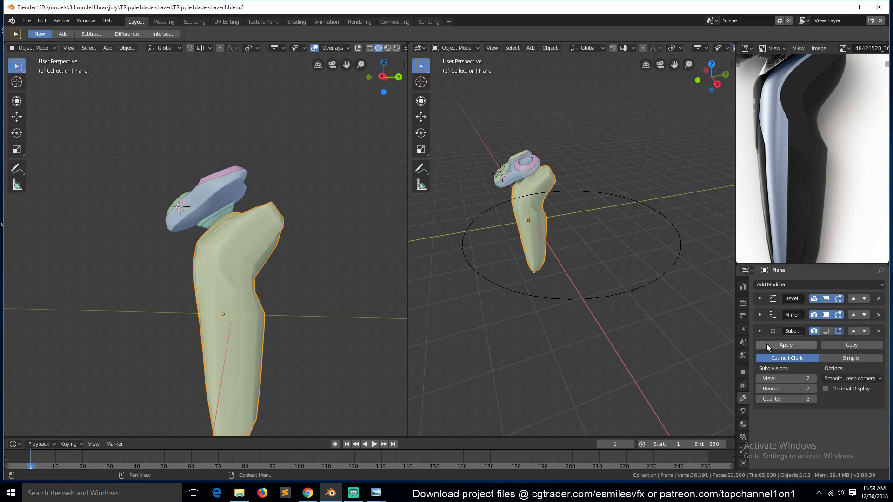
left_click(826, 331)
scroll(269, 291, "up", 3)
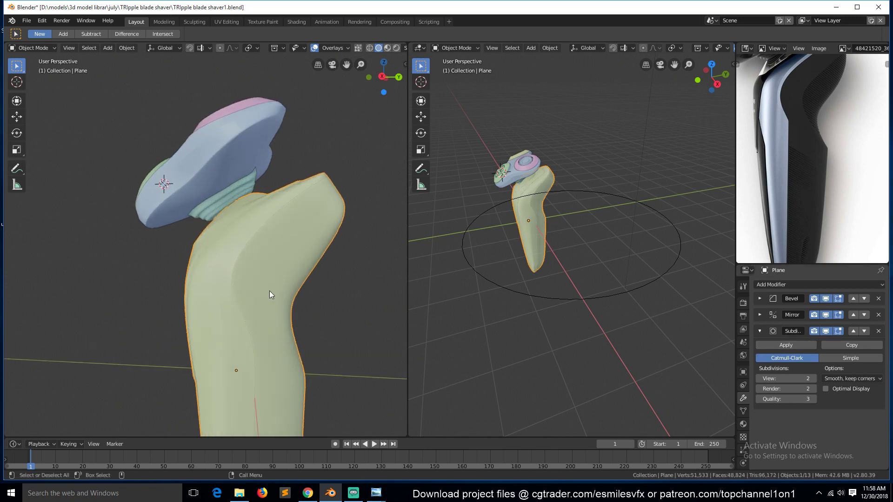
middle_click_drag(272, 290, 276, 308)
scroll(261, 236, "down", 4)
key("ctrl+s")
Step: Open the handle body's mesh and knife-cut from the vertex in front of the side groove's lower bend across the groove to the next rear vertex
left_click(270, 256)
scroll(270, 261, "up", 3)
key("Tab")
key("alt+a")
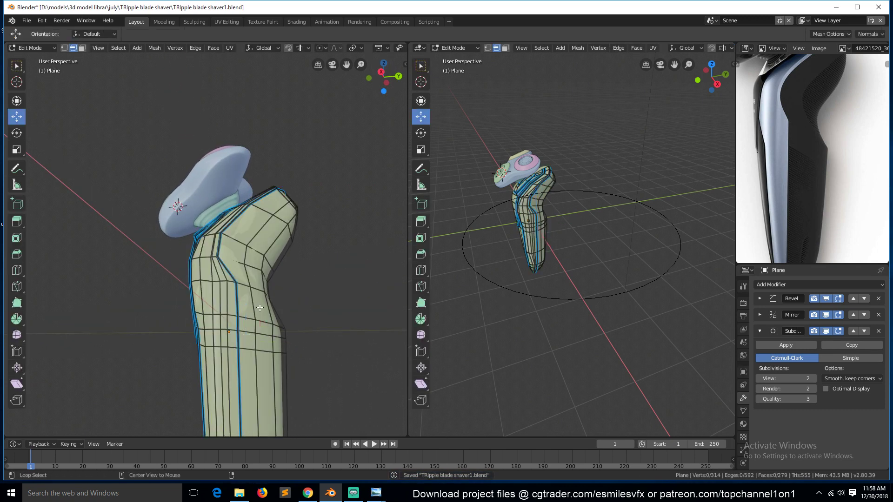
scroll(260, 306, "up", 4)
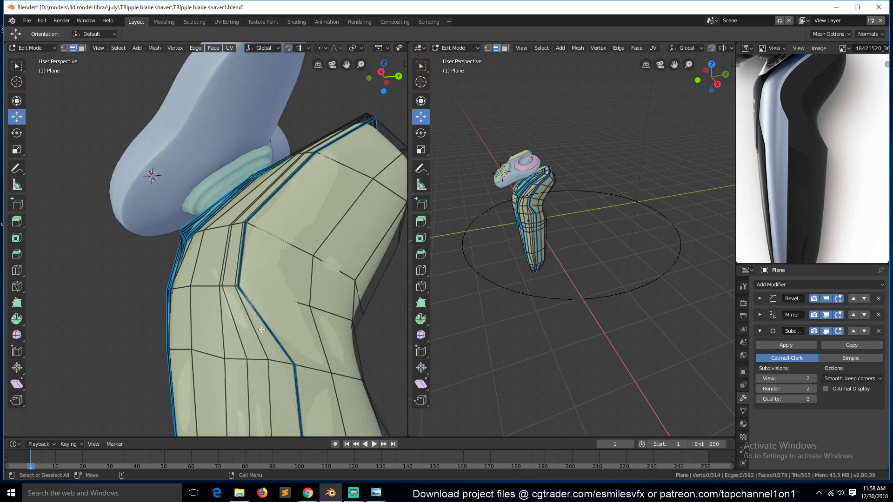
left_click(269, 359)
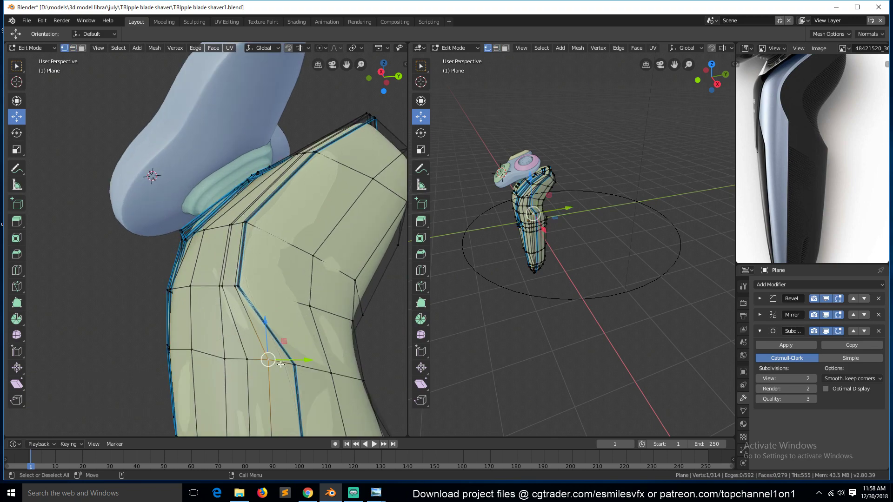
key("KP_Decimal")
middle_click_drag(307, 332, 323, 325)
middle_click_drag(305, 278, 297, 279)
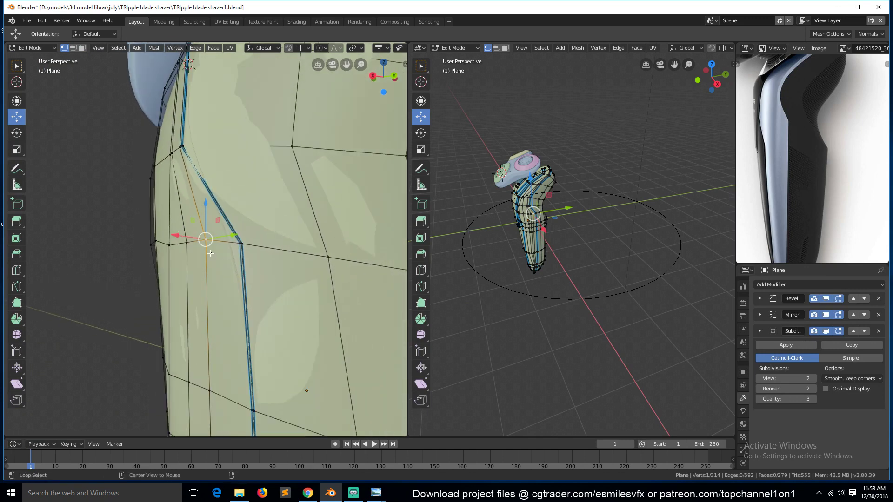
key("alt+a")
key("k")
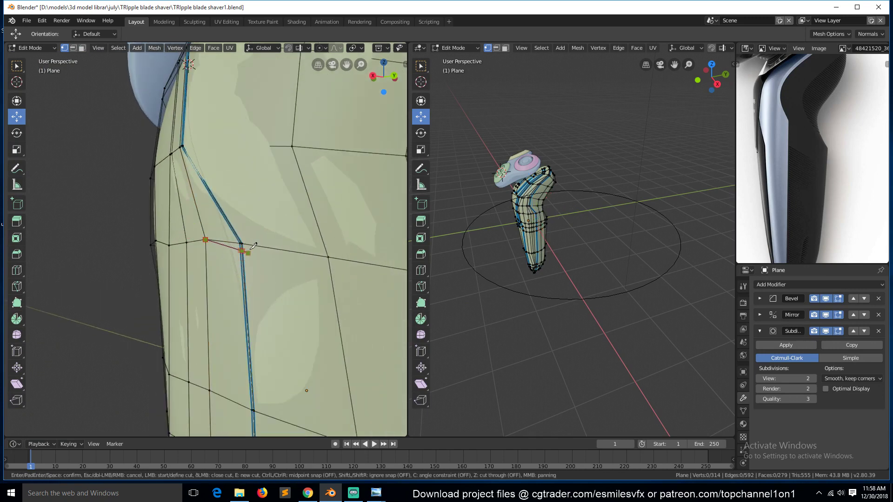
left_click(246, 246)
left_click(329, 258)
key("Return")
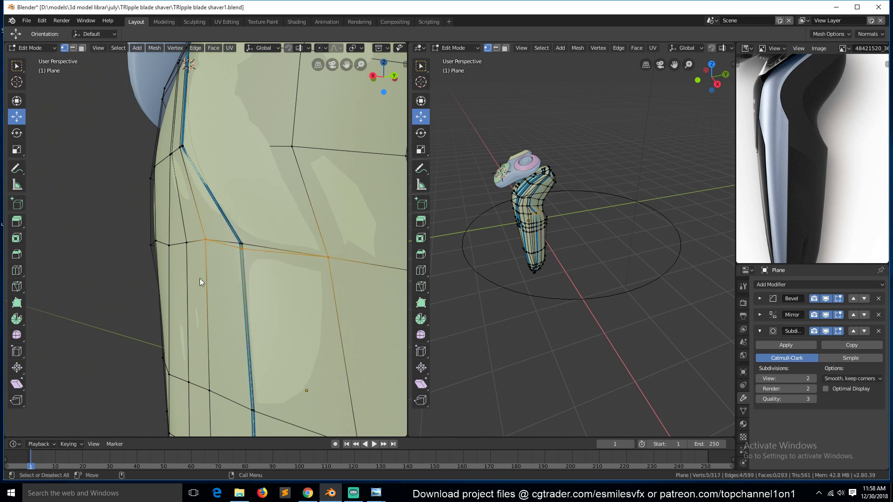
Step: Leave mesh editing to check the surface around the new cut, and save the file
key("Tab")
middle_click_drag(199, 278, 176, 285)
key("ctrl+s")
Step: Reopen the handle mesh and knife a diagonal cut from the side groove's lower bend down towards the handle's back edge
key("Tab")
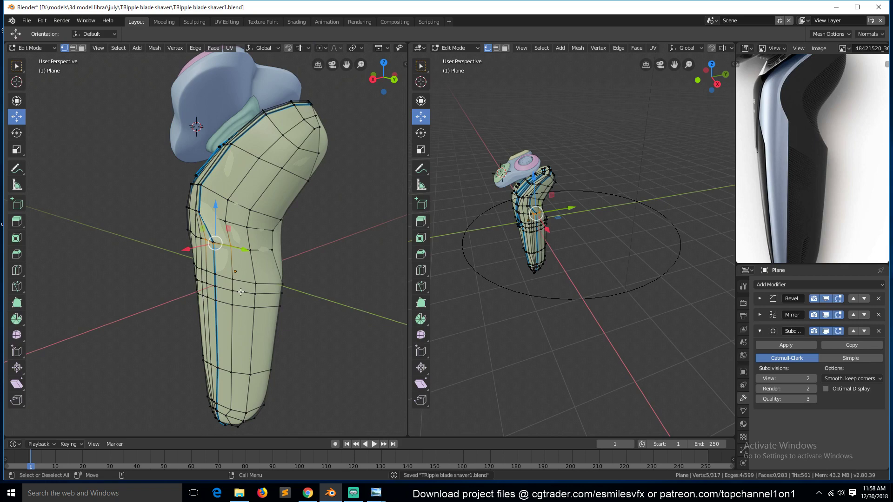
key("KP_1")
key("KP_6")
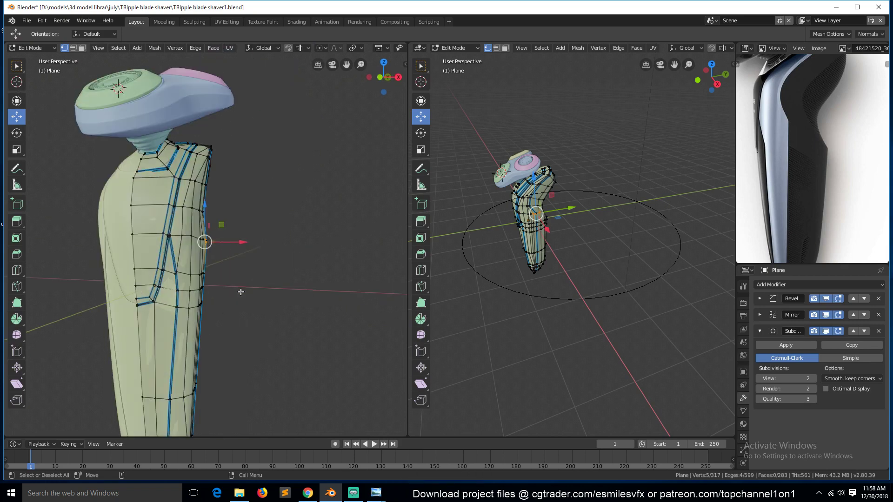
key("KP_3")
key("alt+a")
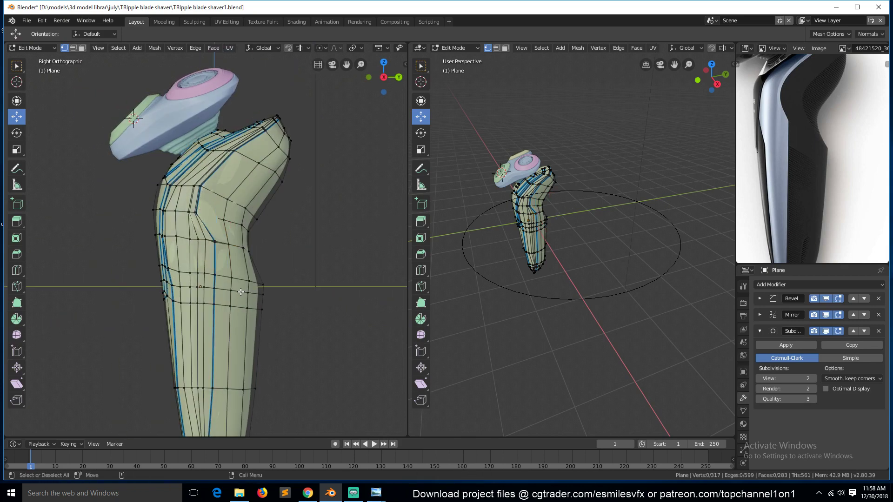
scroll(255, 285, "up", 1)
scroll(256, 284, "up", 4)
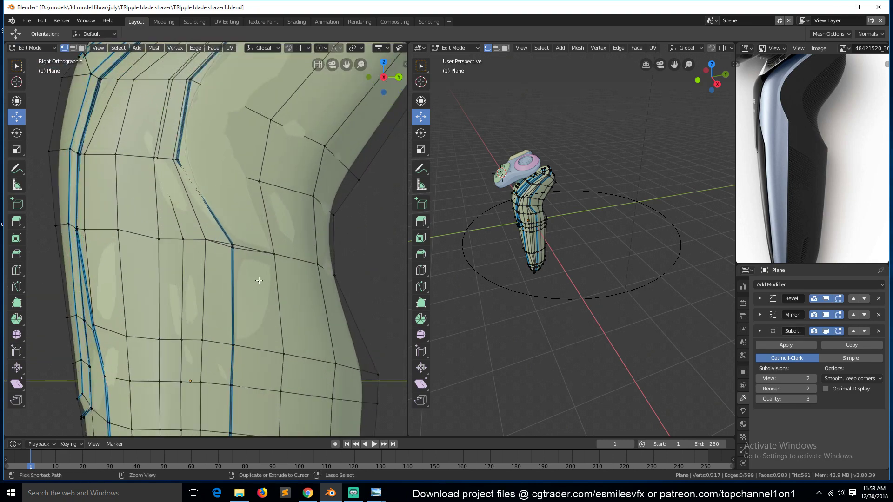
left_click(237, 250, "ctrl")
key("alt+a")
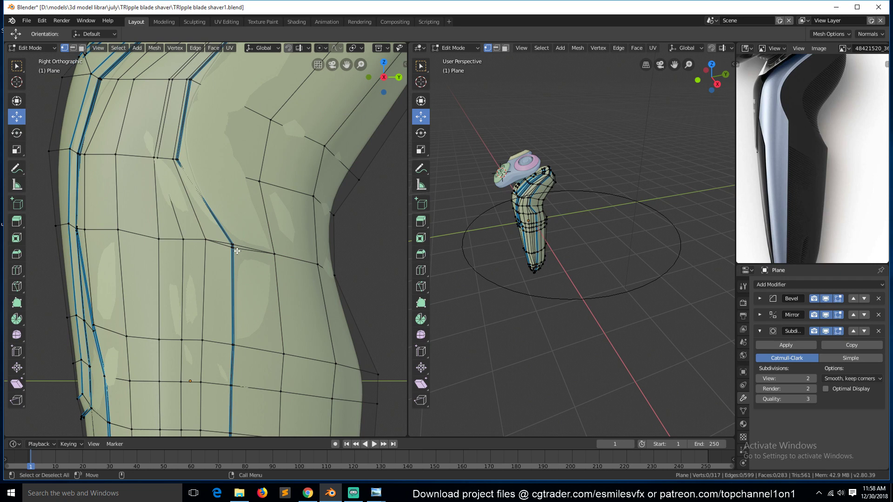
key("k")
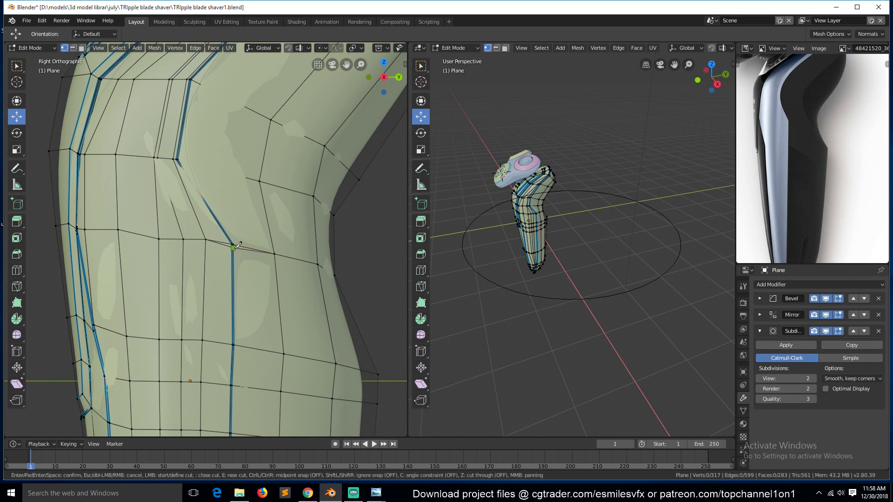
left_click(284, 344)
key("Return")
Step: Merge the thin triangular face behind the groove's lower bend with the triangle below it into a single face
middle_click_drag(375, 367, 297, 354)
scroll(312, 370, "down", 3)
scroll(293, 344, "down", 1)
scroll(274, 279, "up", 4)
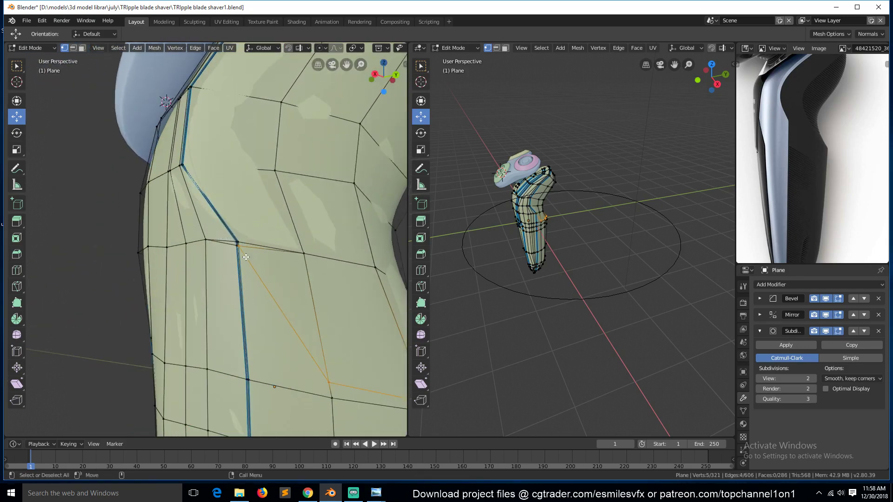
key("alt+a")
key("3")
left_click(268, 252)
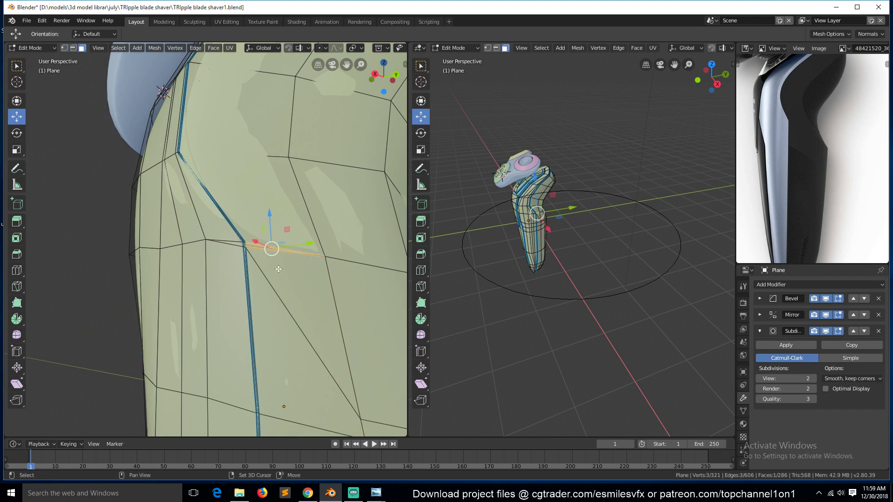
left_click(282, 277, "shift")
key("f")
key("alt+a")
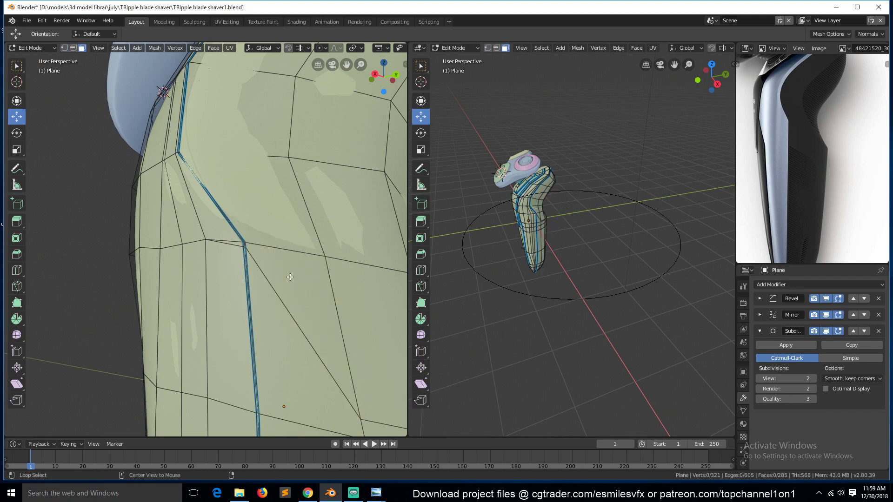
Step: Add a loop cut above the diagonal cut running from the groove's bend, leave mesh editing, and save the file
key("ctrl+r")
left_click(325, 340)
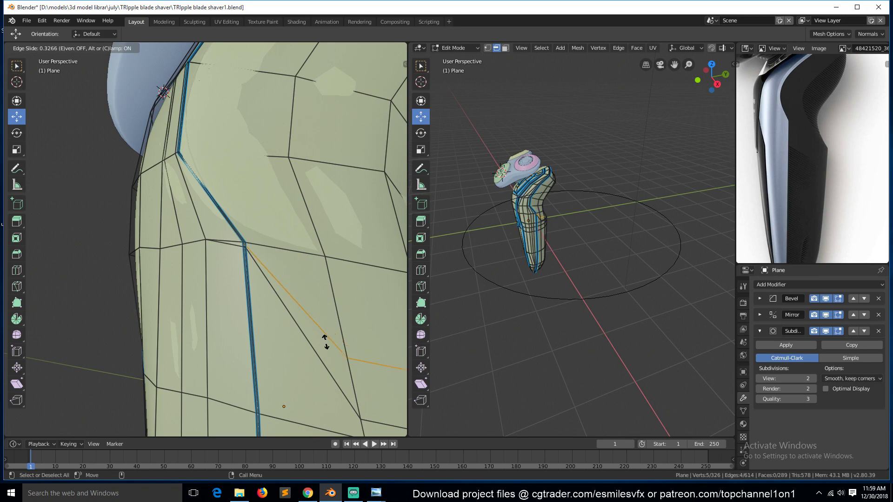
left_click(321, 372)
key("Tab")
scroll(260, 328, "down", 2)
key("KP_3")
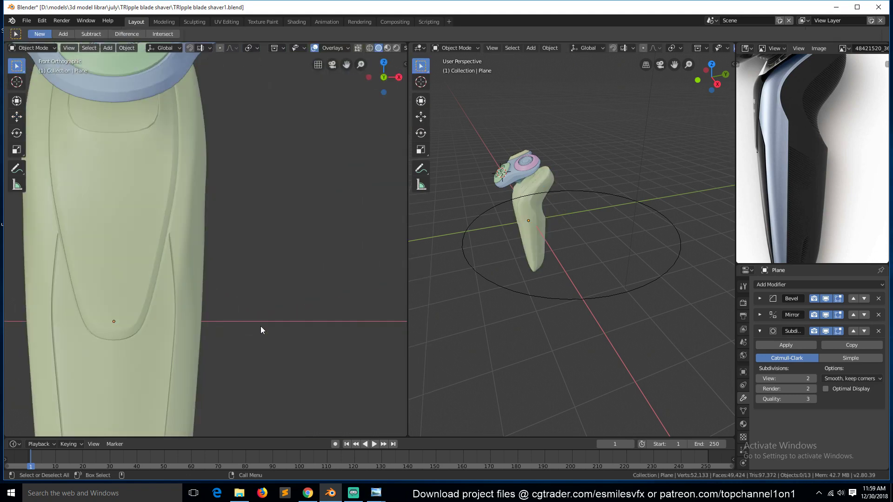
key("ctrl+s")
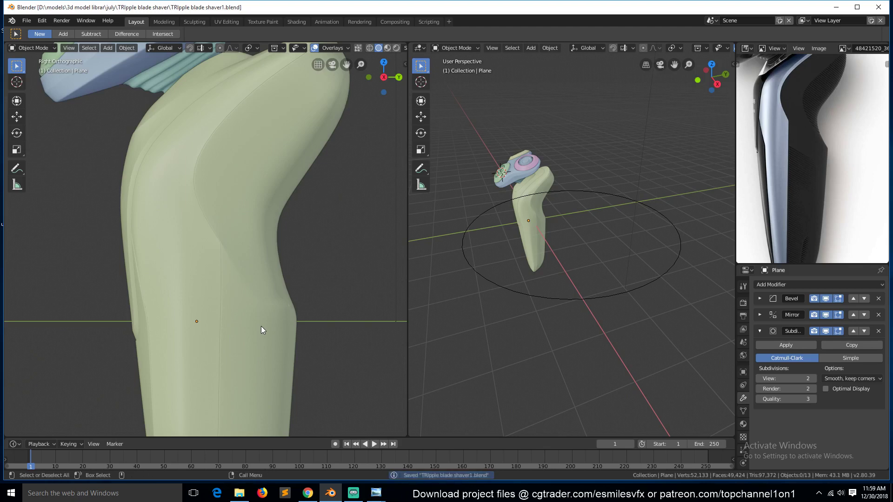
Step: Examine the whole shaver from the front, back and above against the full reference image, and save the file
middle_click_drag(259, 329, 234, 305)
scroll(235, 305, "down", 5)
middle_click_drag(241, 351, 418, 273)
scroll(775, 181, "down", 3)
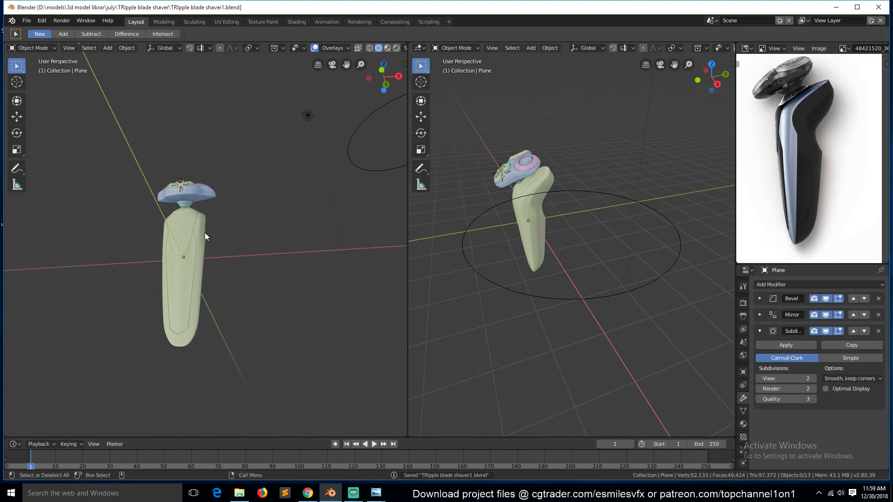
middle_click_drag(205, 233, 258, 308)
scroll(236, 319, "up", 4)
key("ctrl+s")
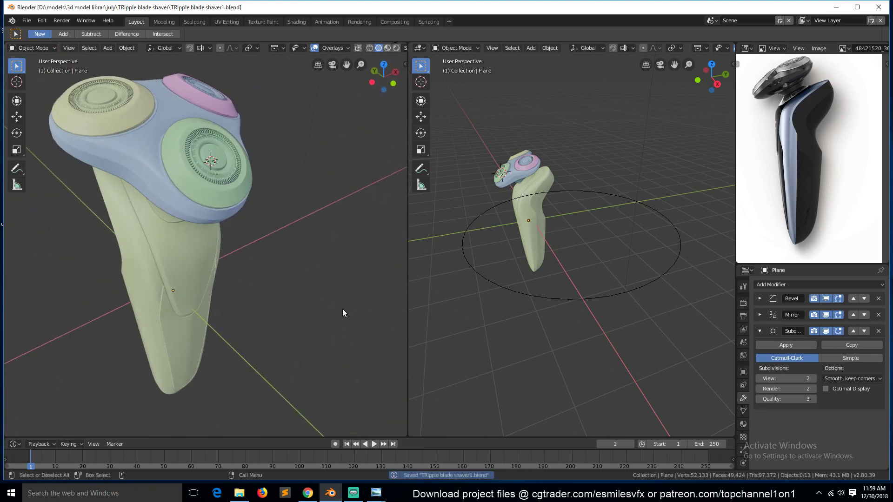